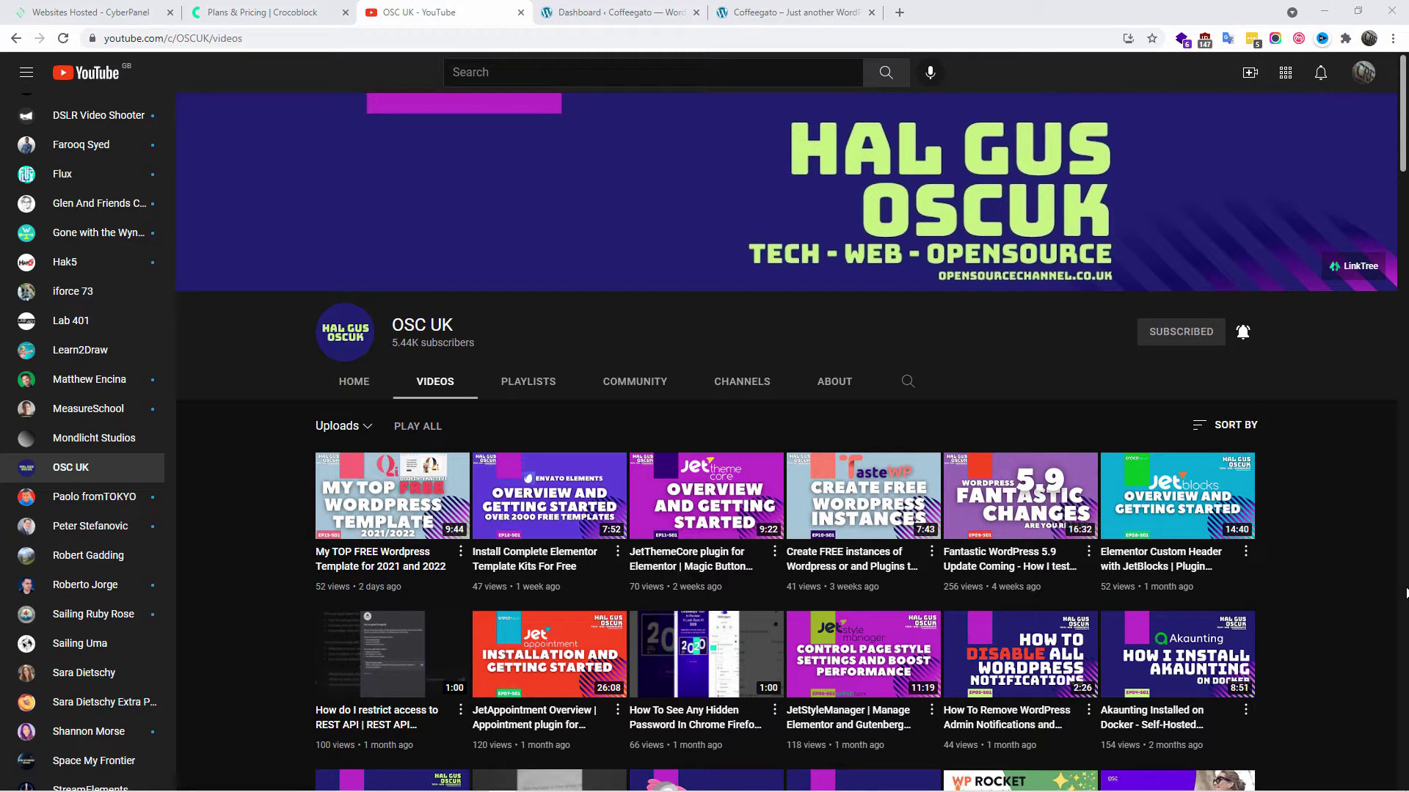
Open the JetPopup product page from the Crocoblock Products menu
left_click(264, 12)
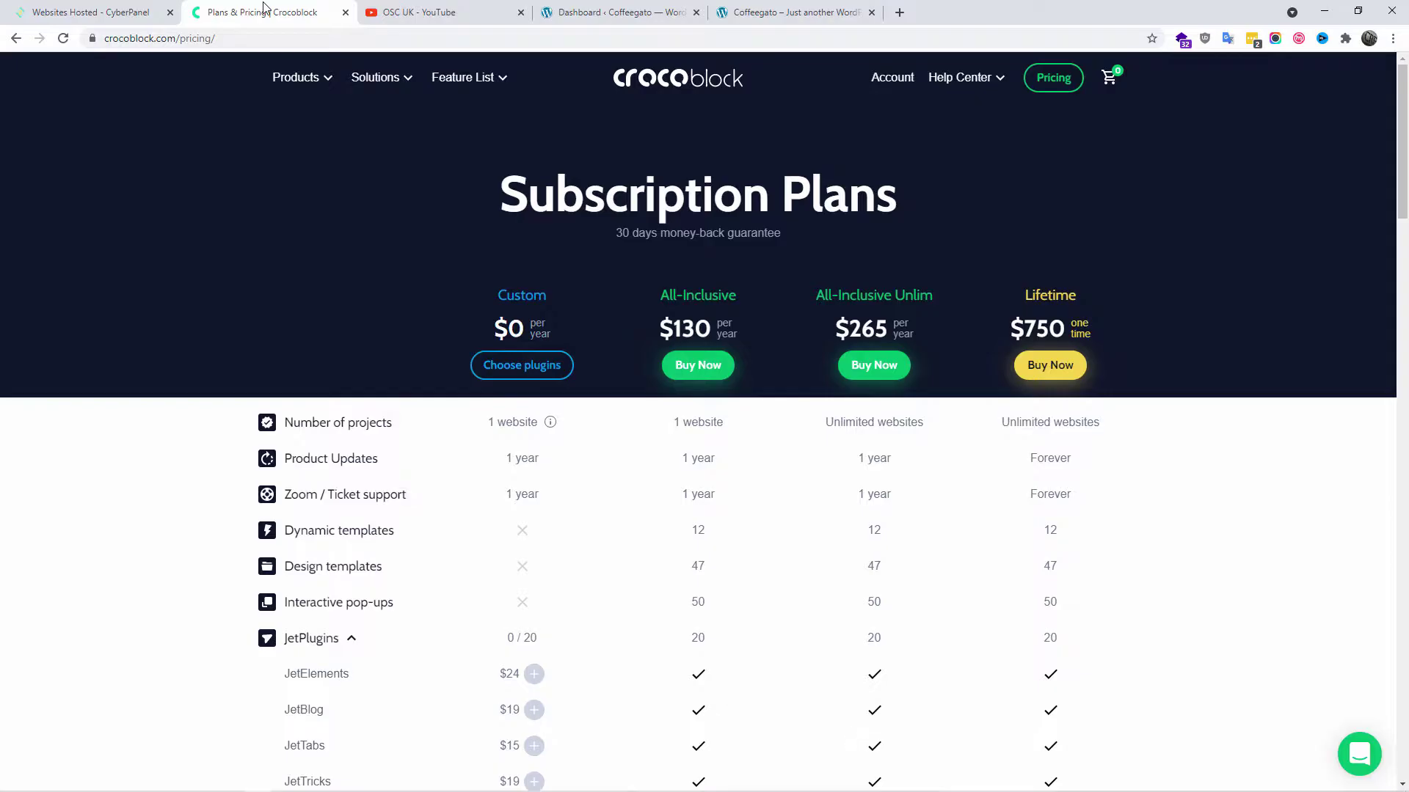
mouse_move(296, 77)
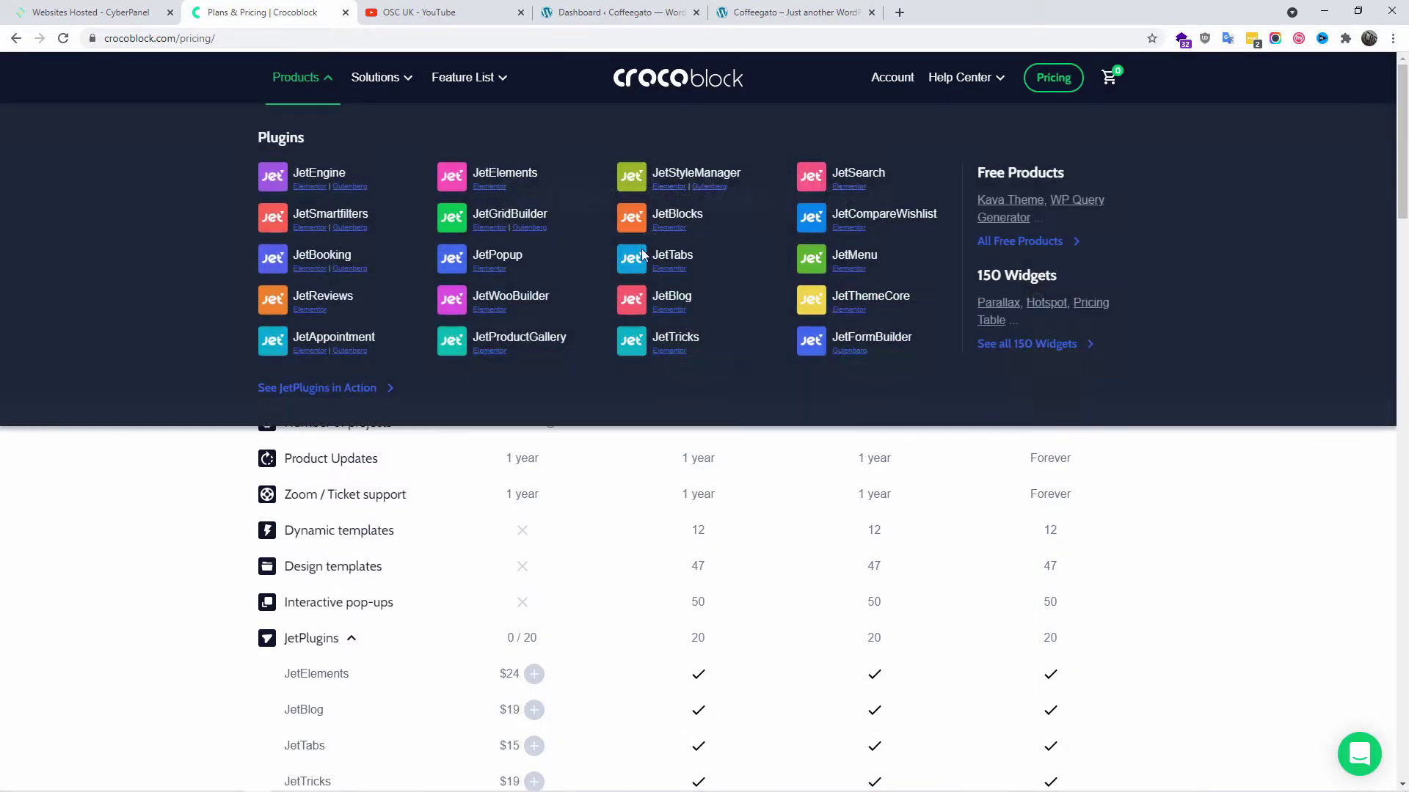
left_click(494, 276)
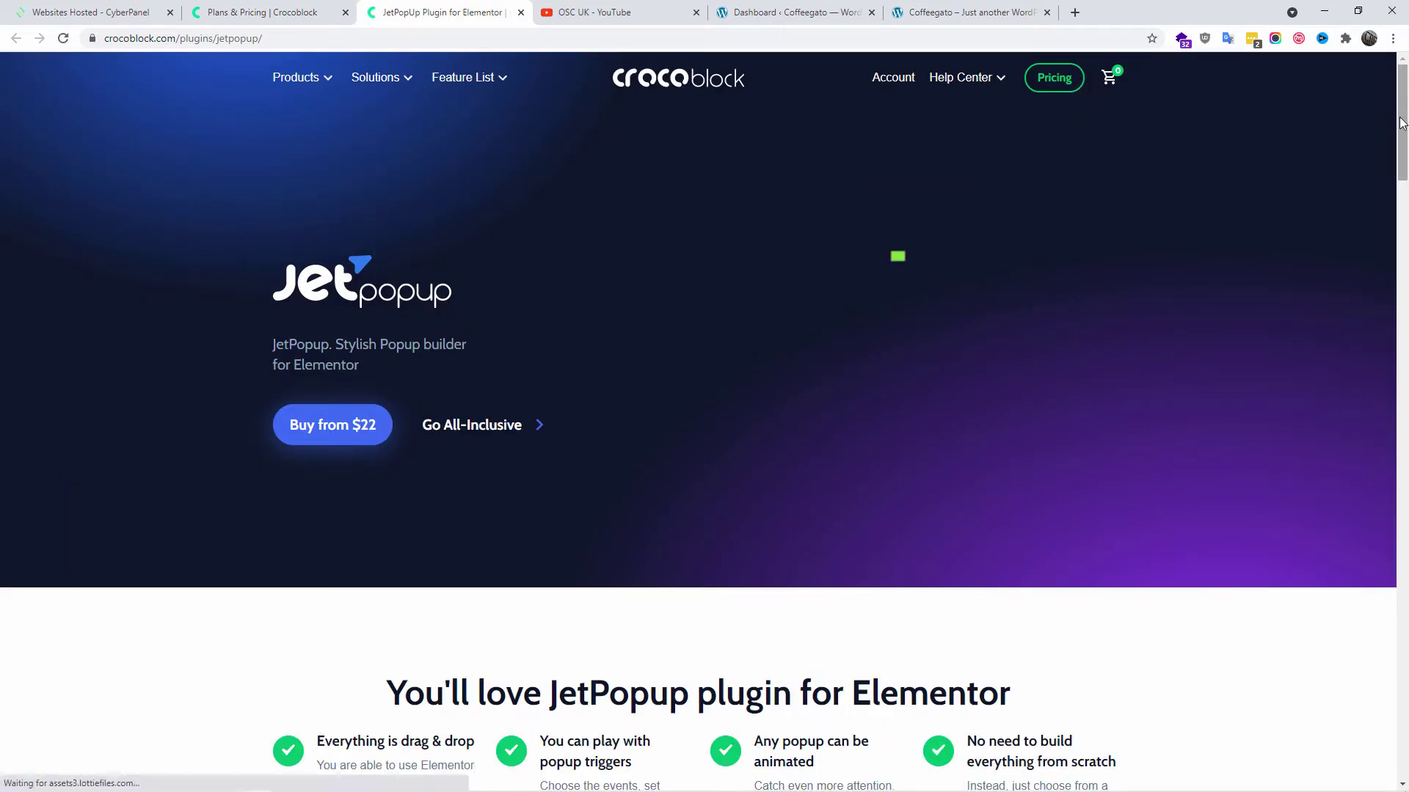
Browse JetPopup's popup types (Slide In, Bar, Bordering, Custom), then return to the pricing page
scroll(1378, 264, "down", 15)
scroll(1377, 264, "down", 1)
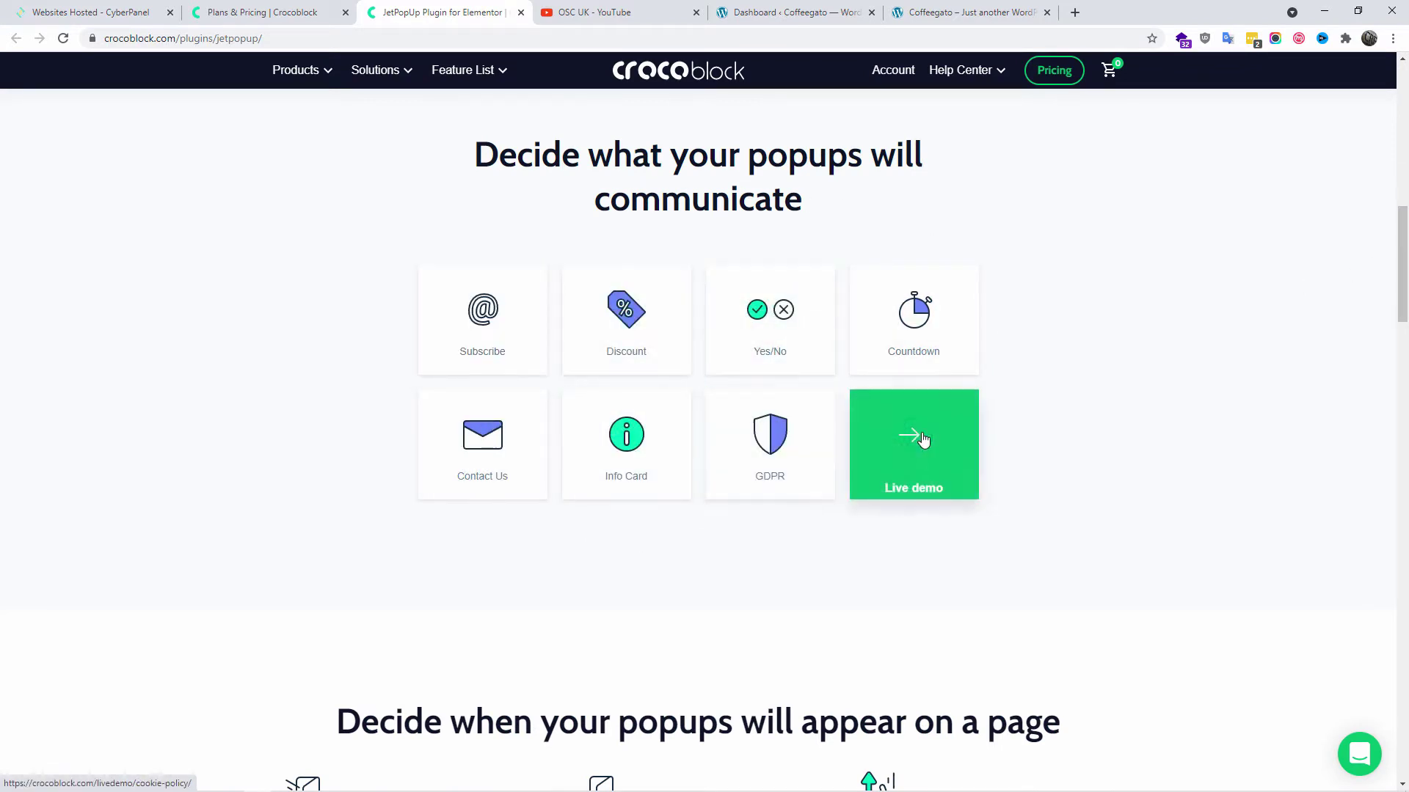
scroll(910, 382, "down", 5)
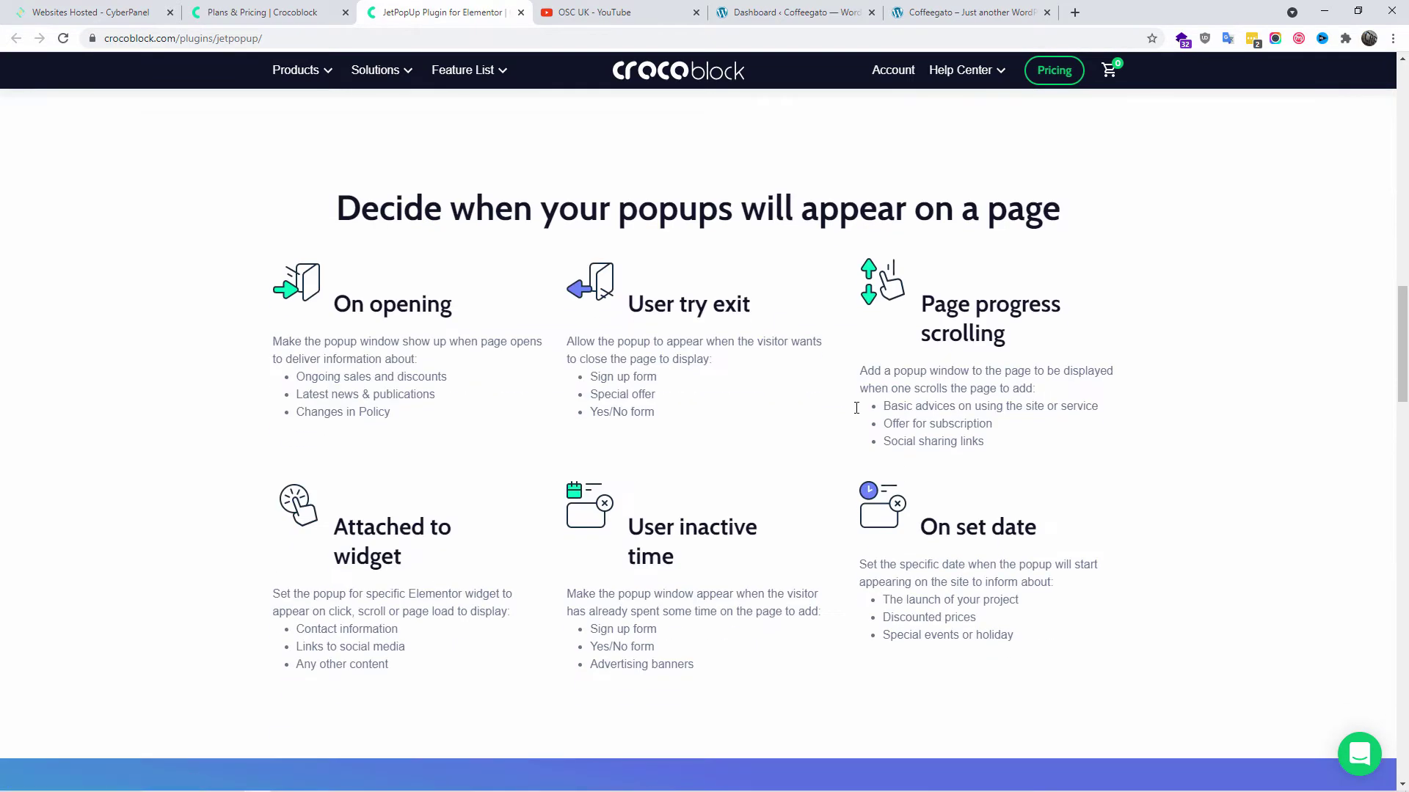
scroll(580, 424, "down", 1)
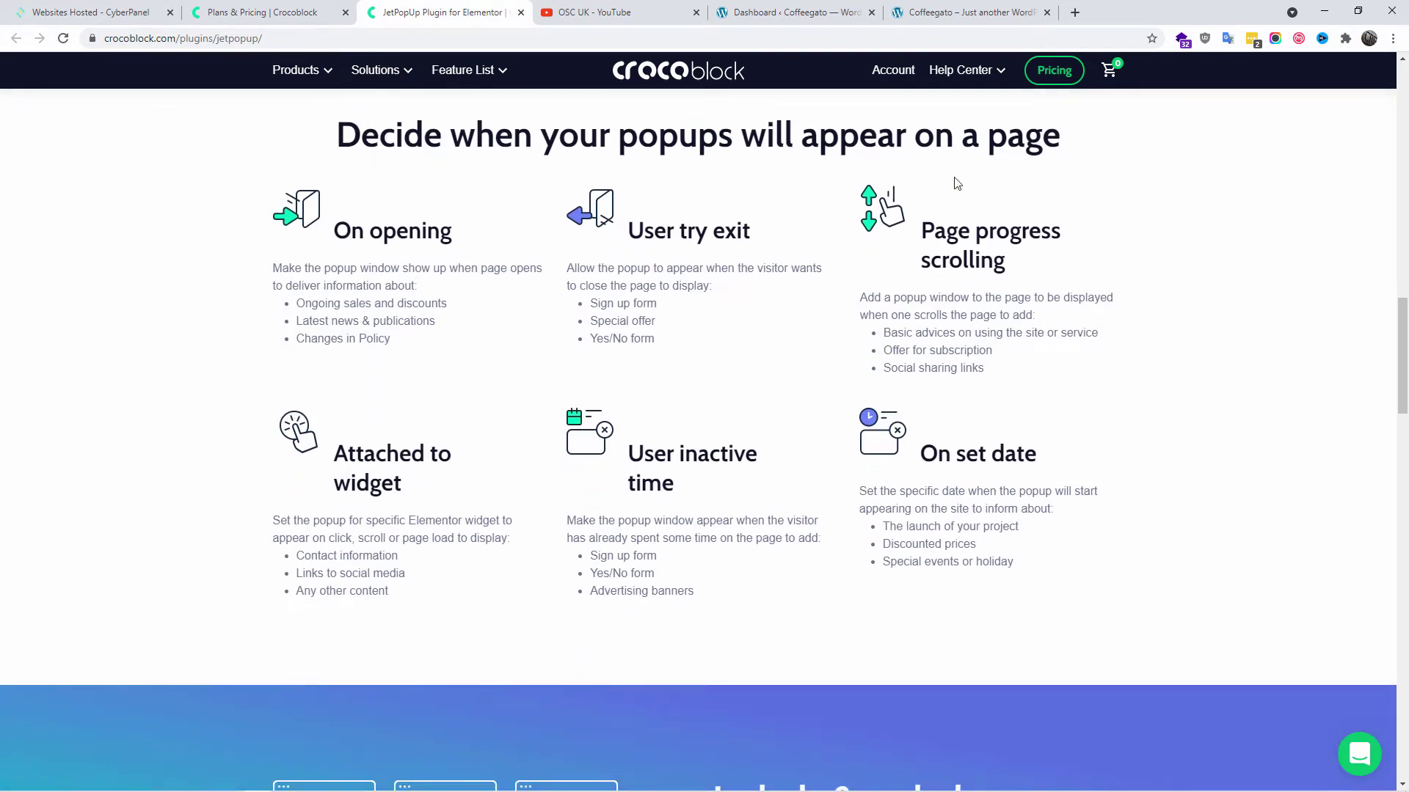
scroll(389, 509, "down", 12)
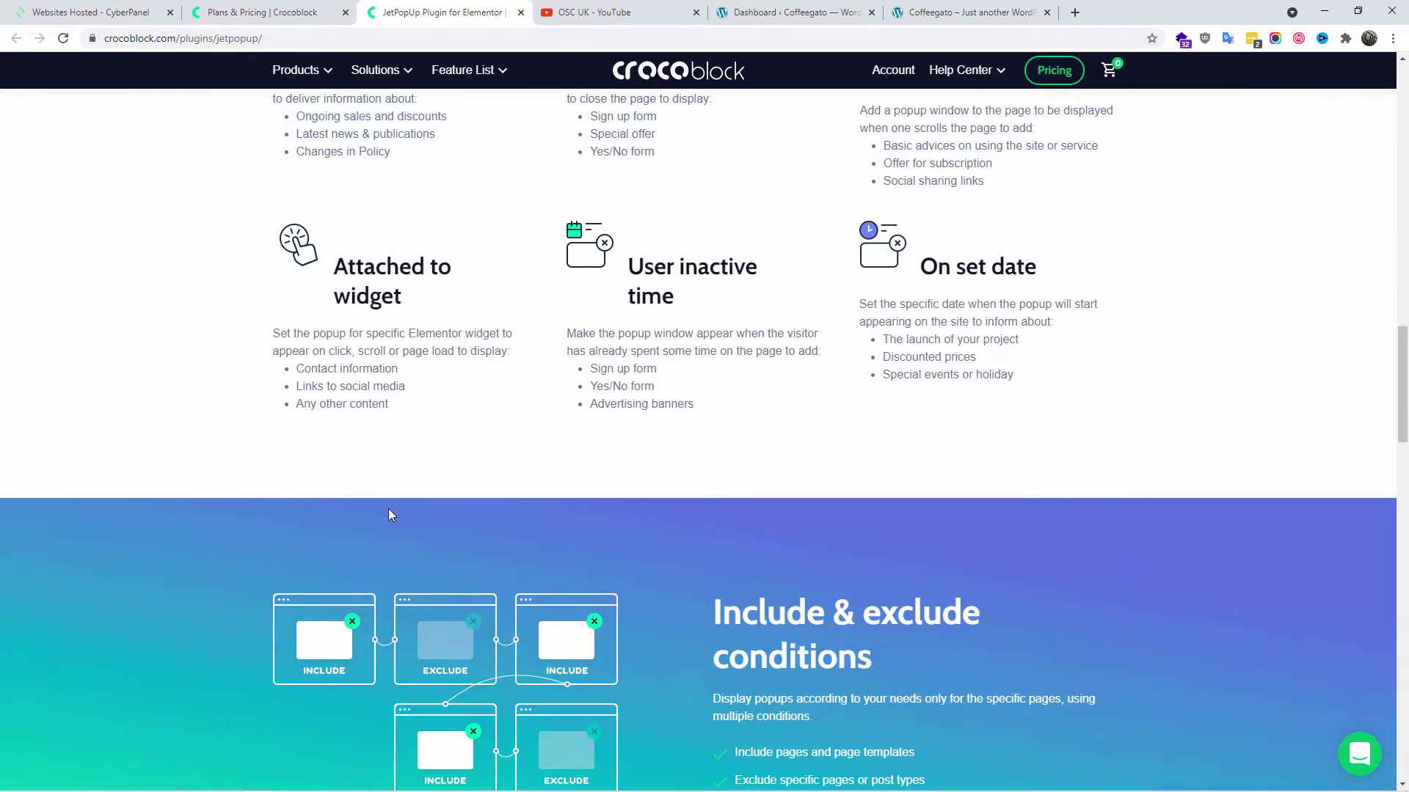
scroll(390, 513, "down", 3)
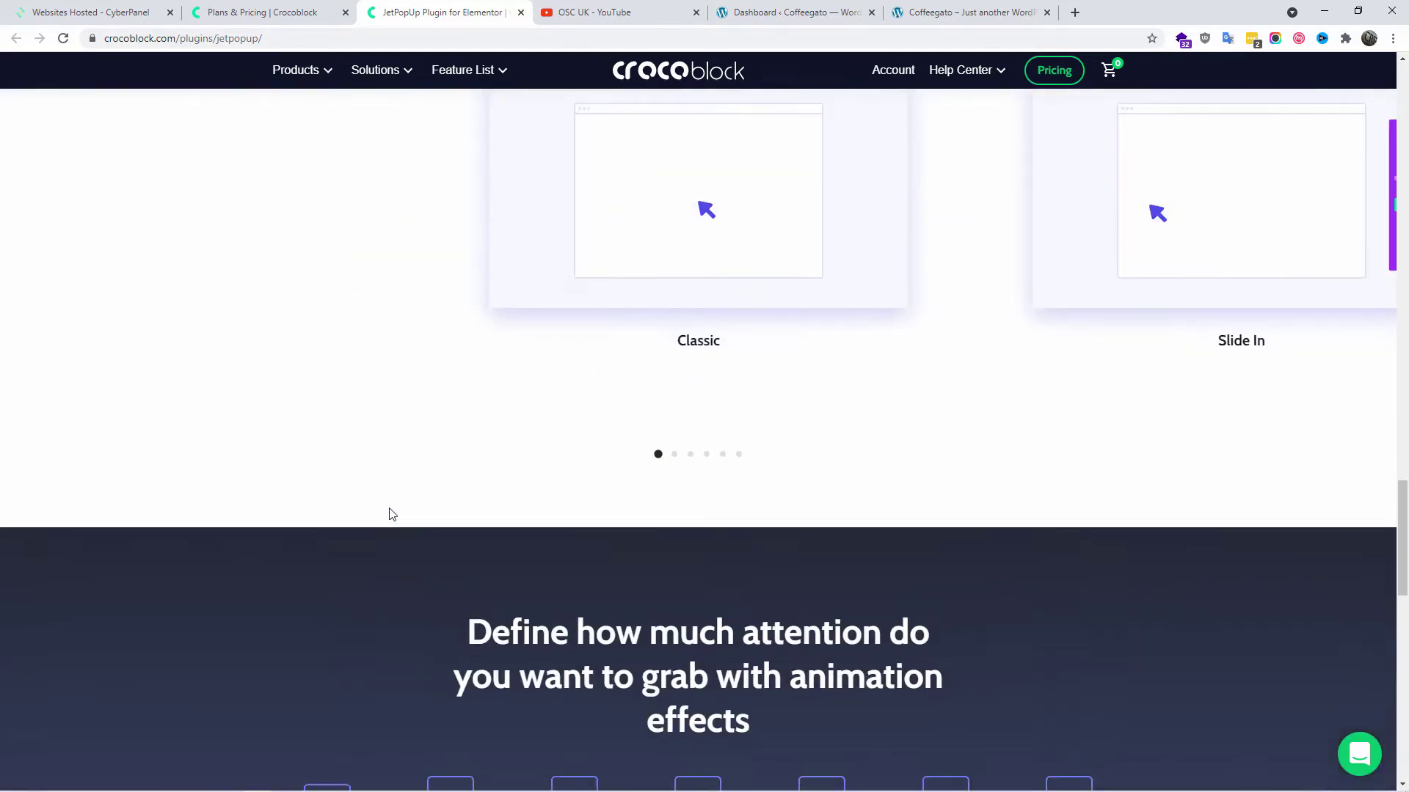
scroll(390, 514, "up", 3)
left_click_drag(1142, 469, 547, 494)
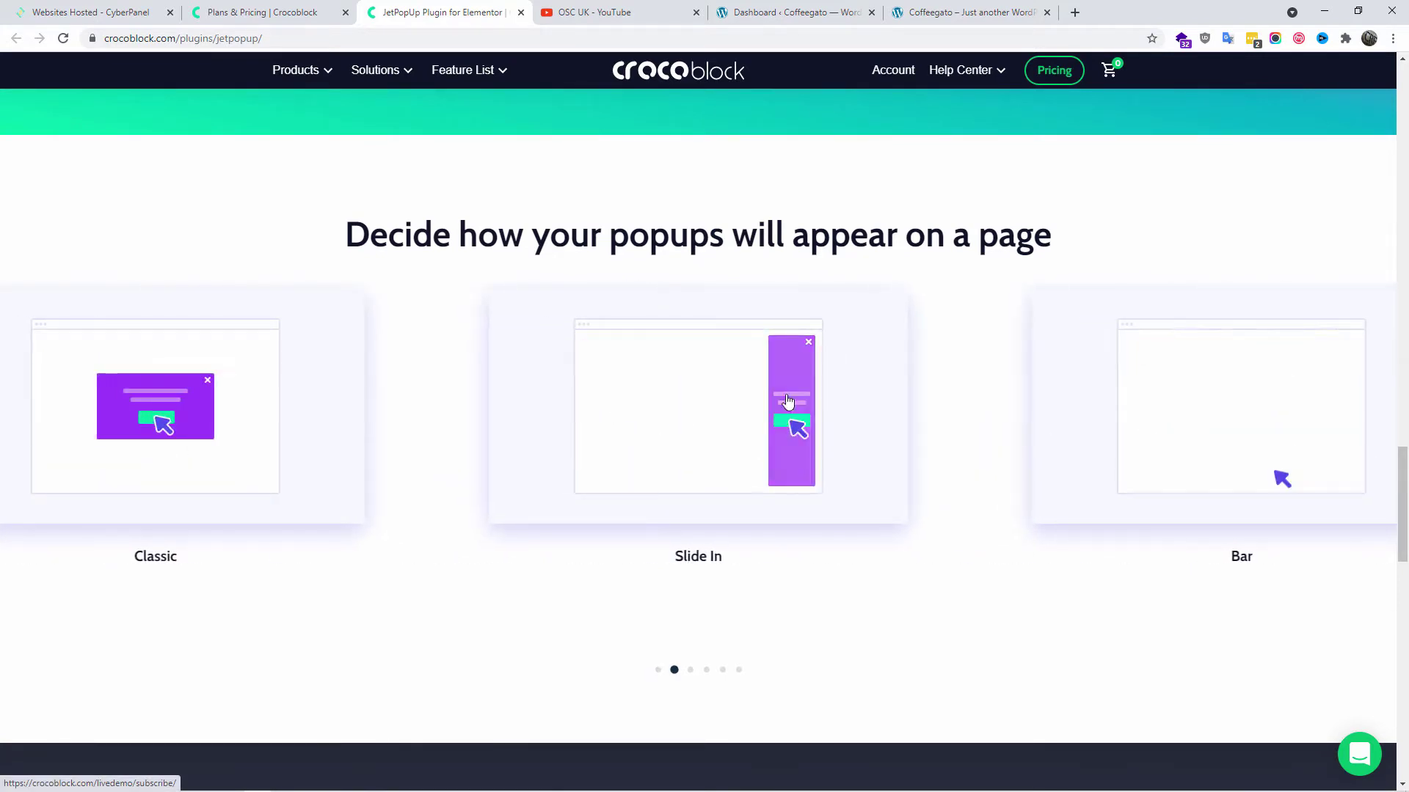
left_click_drag(969, 421, 470, 425)
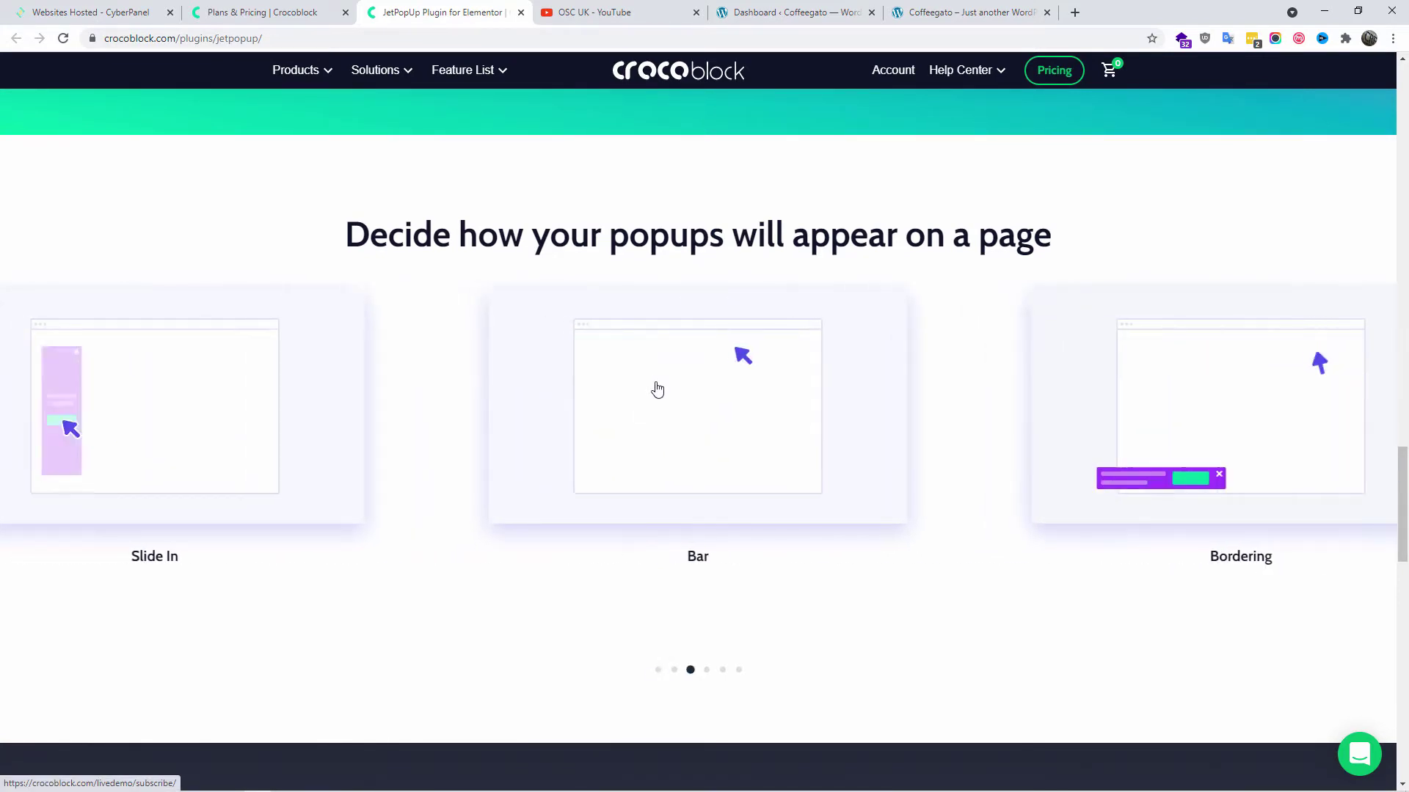
left_click_drag(1179, 377, 531, 446)
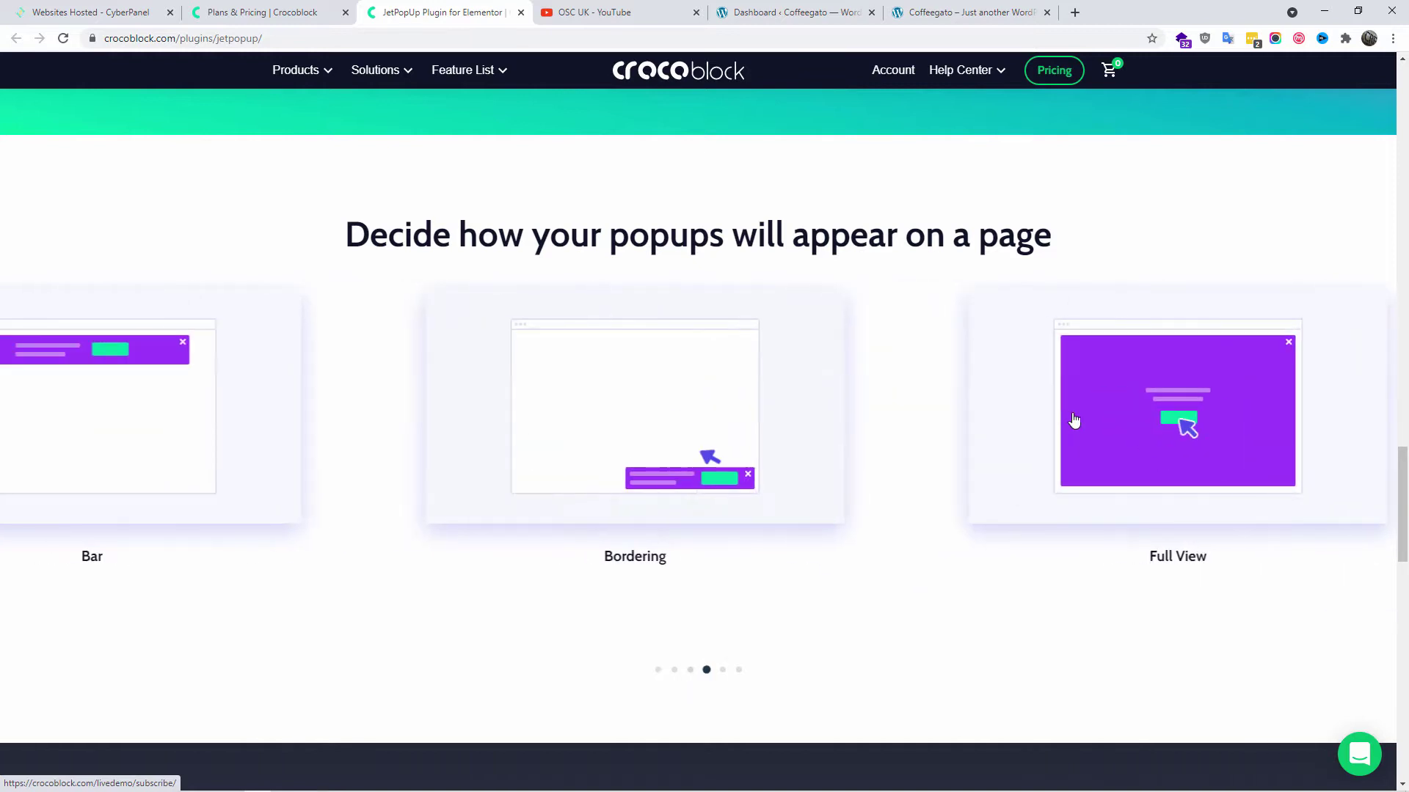
scroll(997, 434, "down", 1)
left_click_drag(997, 433, 595, 462)
left_click_drag(1131, 407, 694, 455)
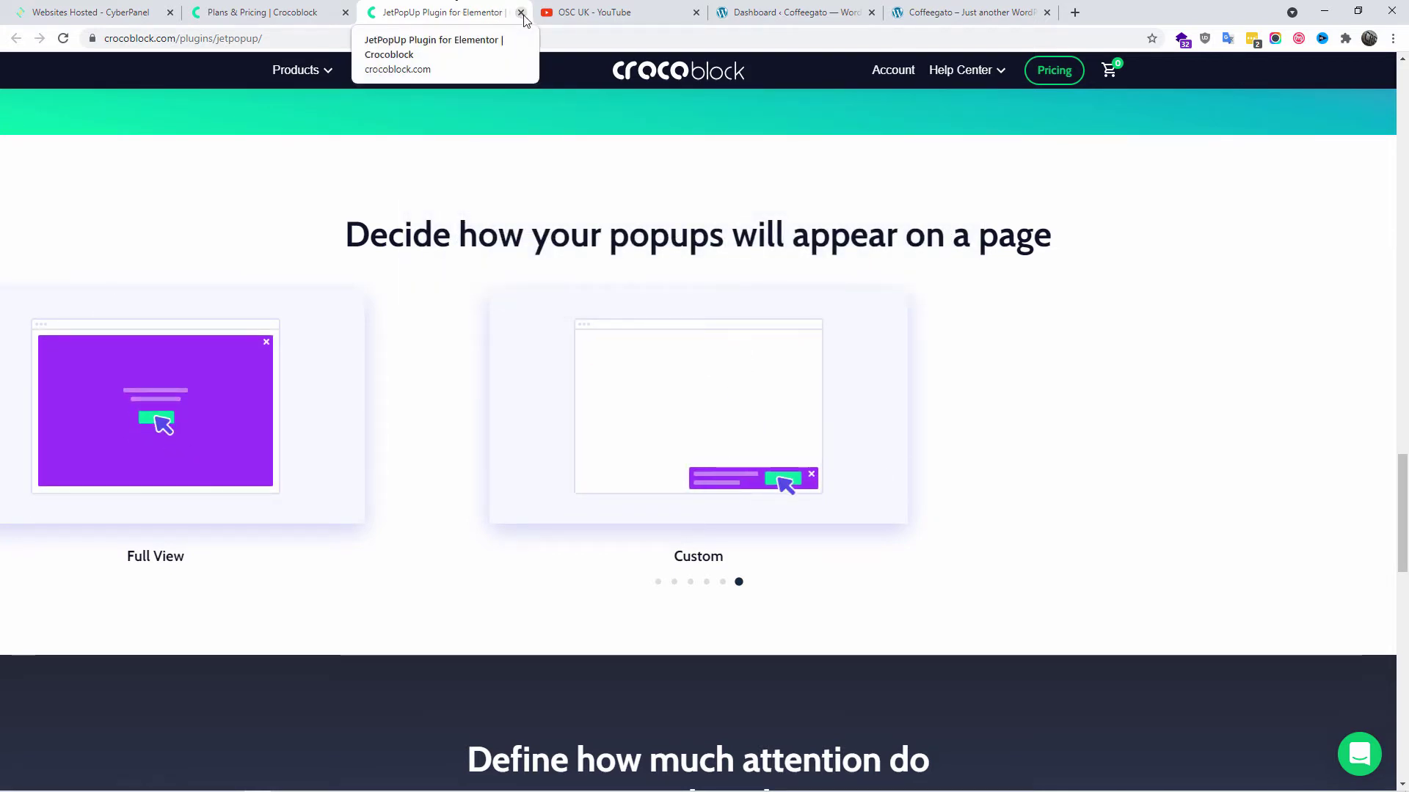
left_click(264, 8)
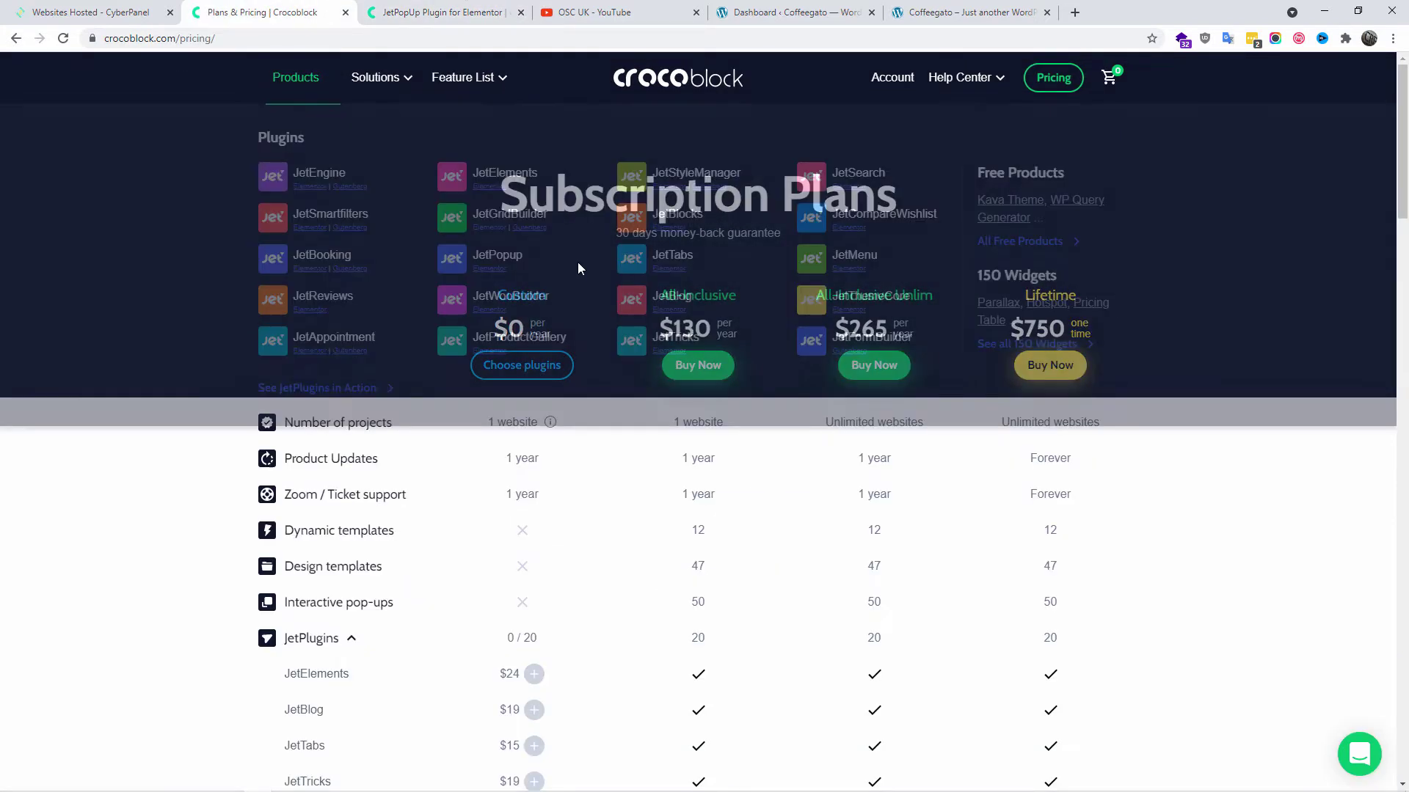
Scroll the pricing table to the JetPopup row and back, then close the Plans & Pricing tab
scroll(576, 306, "down", 8)
scroll(577, 308, "down", 1)
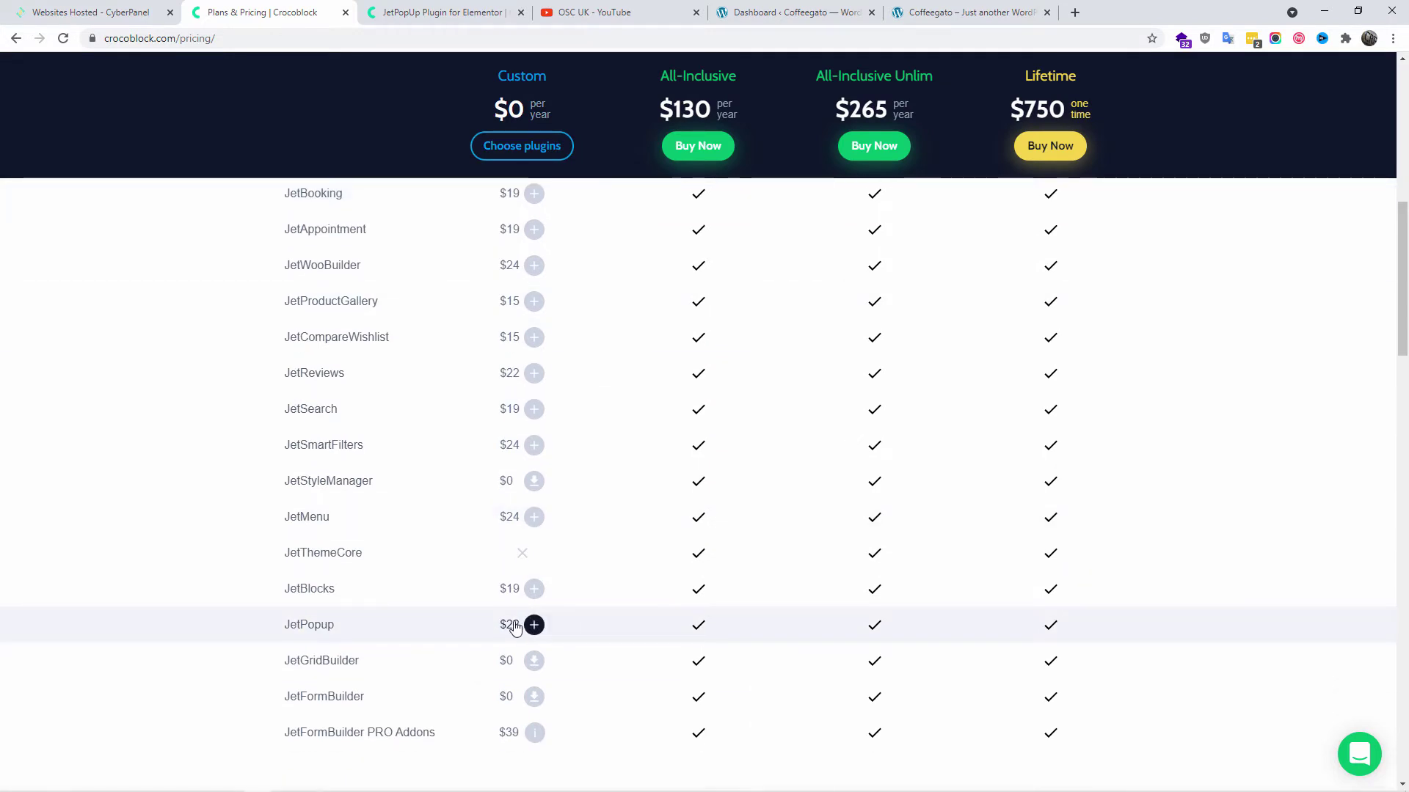
scroll(516, 627, "up", 7)
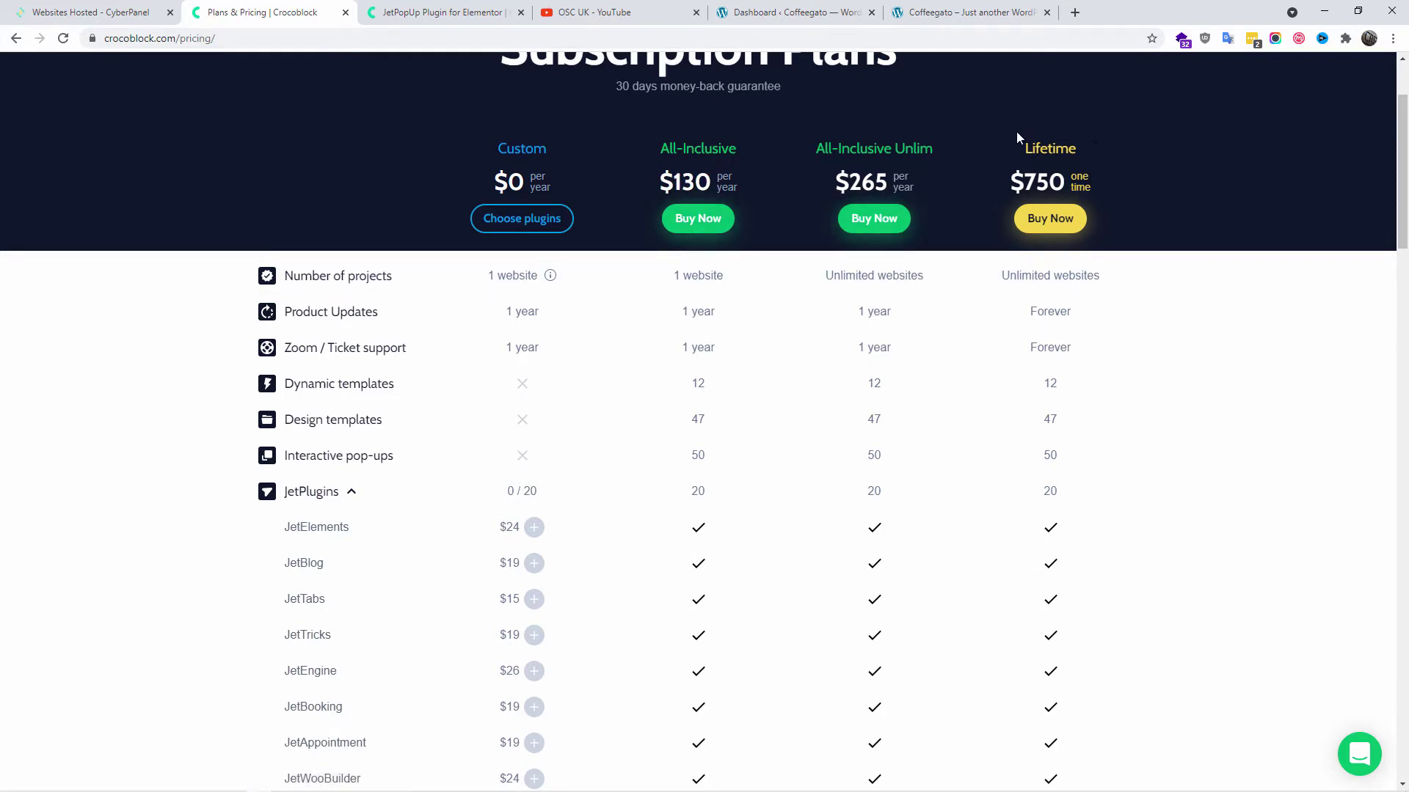
left_click(345, 12)
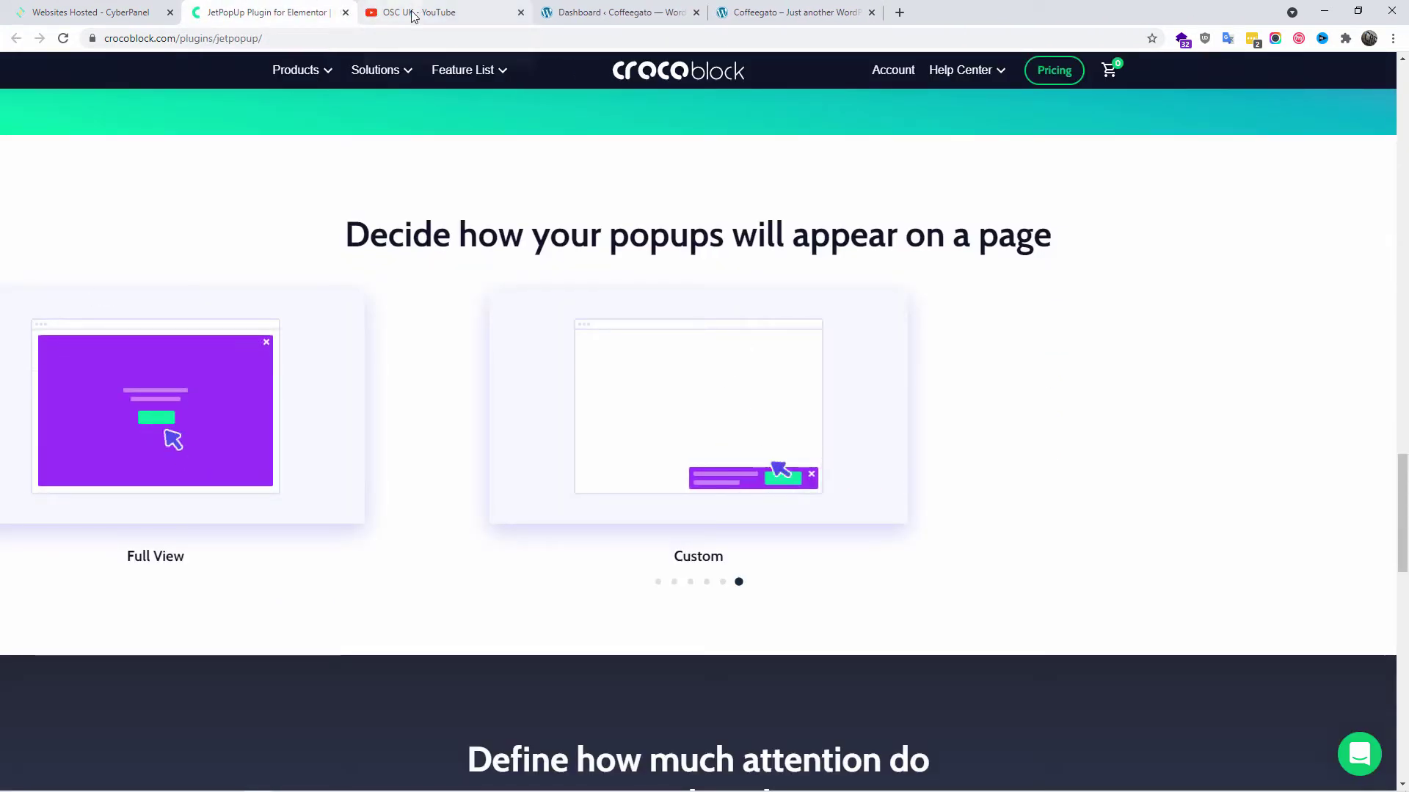
Check the live Coffeegato homepage, then open the empty JetPopup popup list in the dashboard
left_click(606, 14)
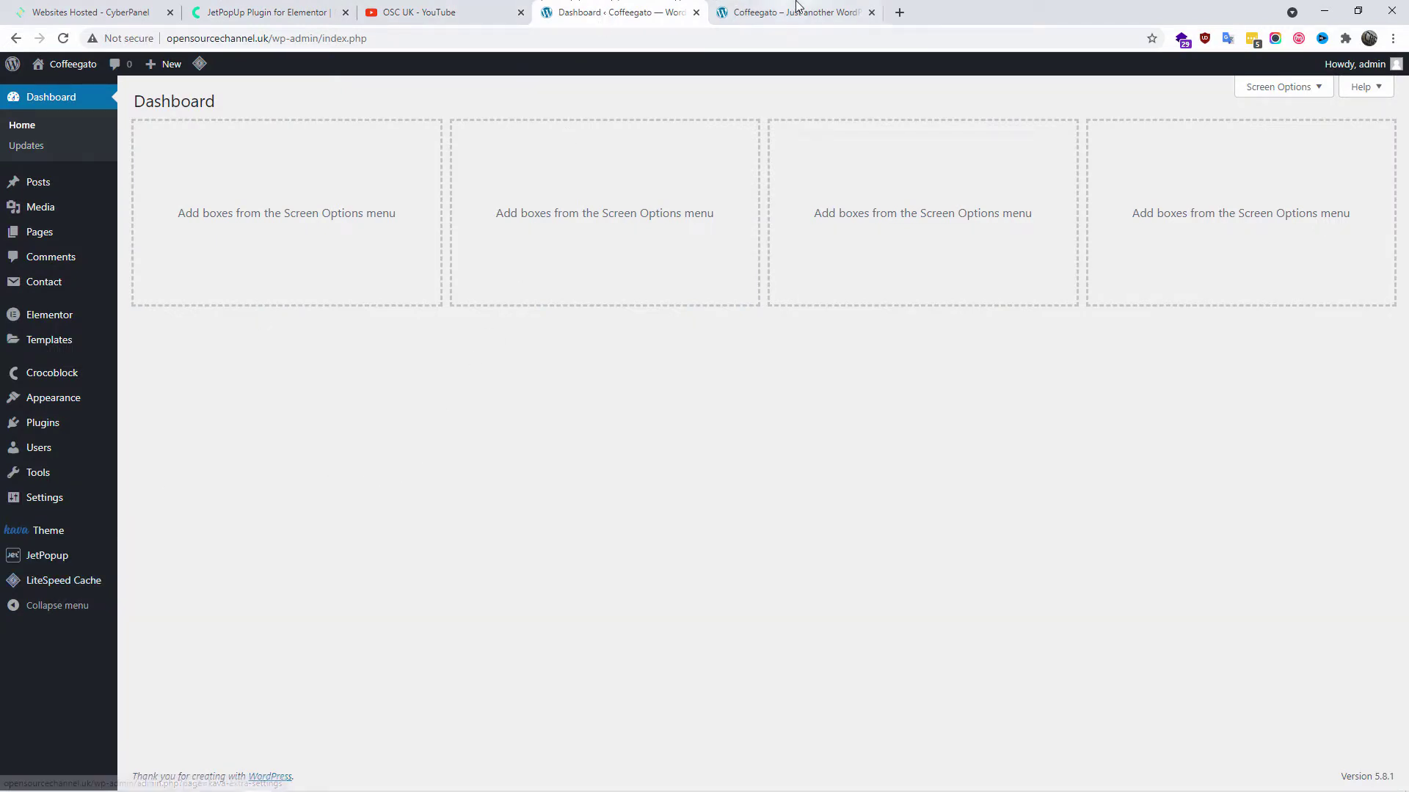
left_click(763, 13)
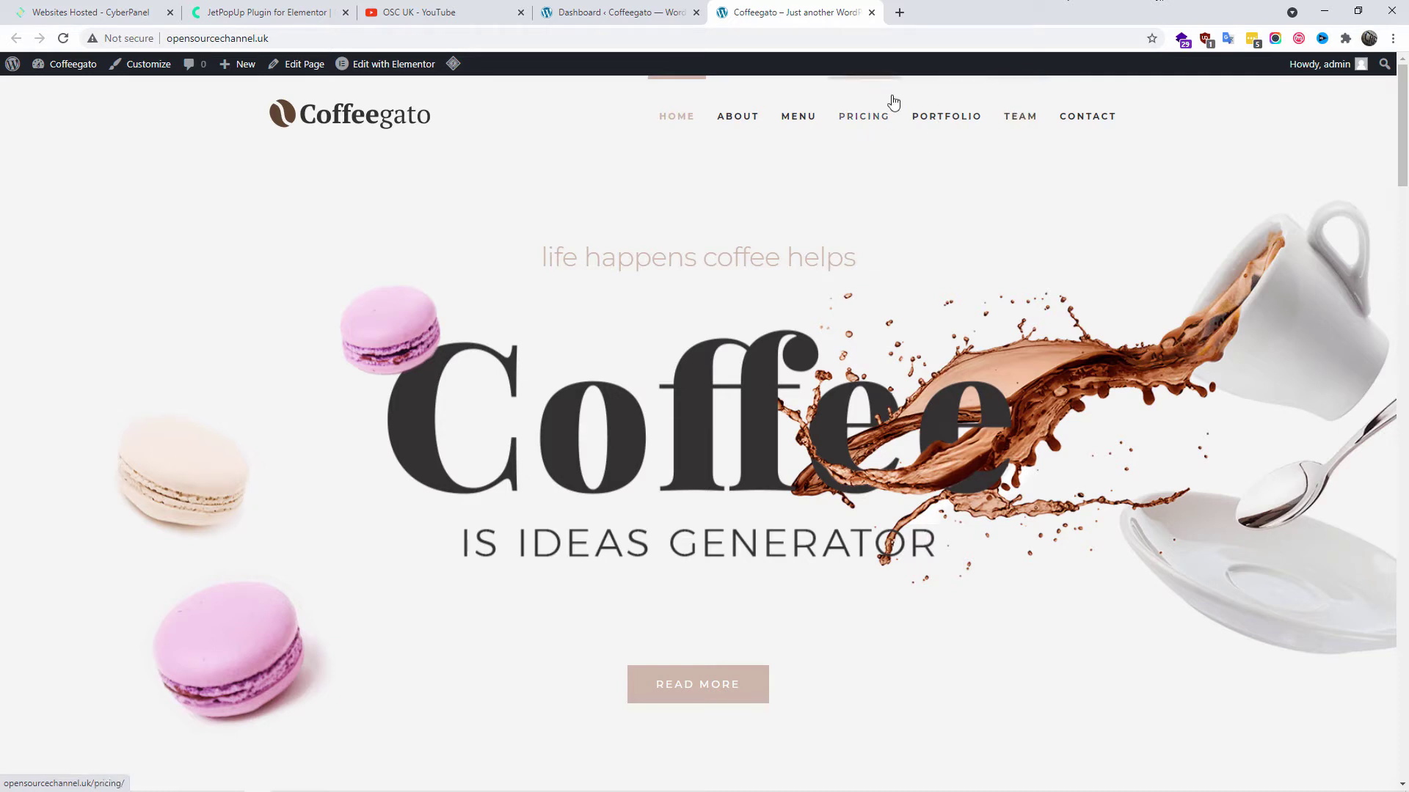
left_click(605, 10)
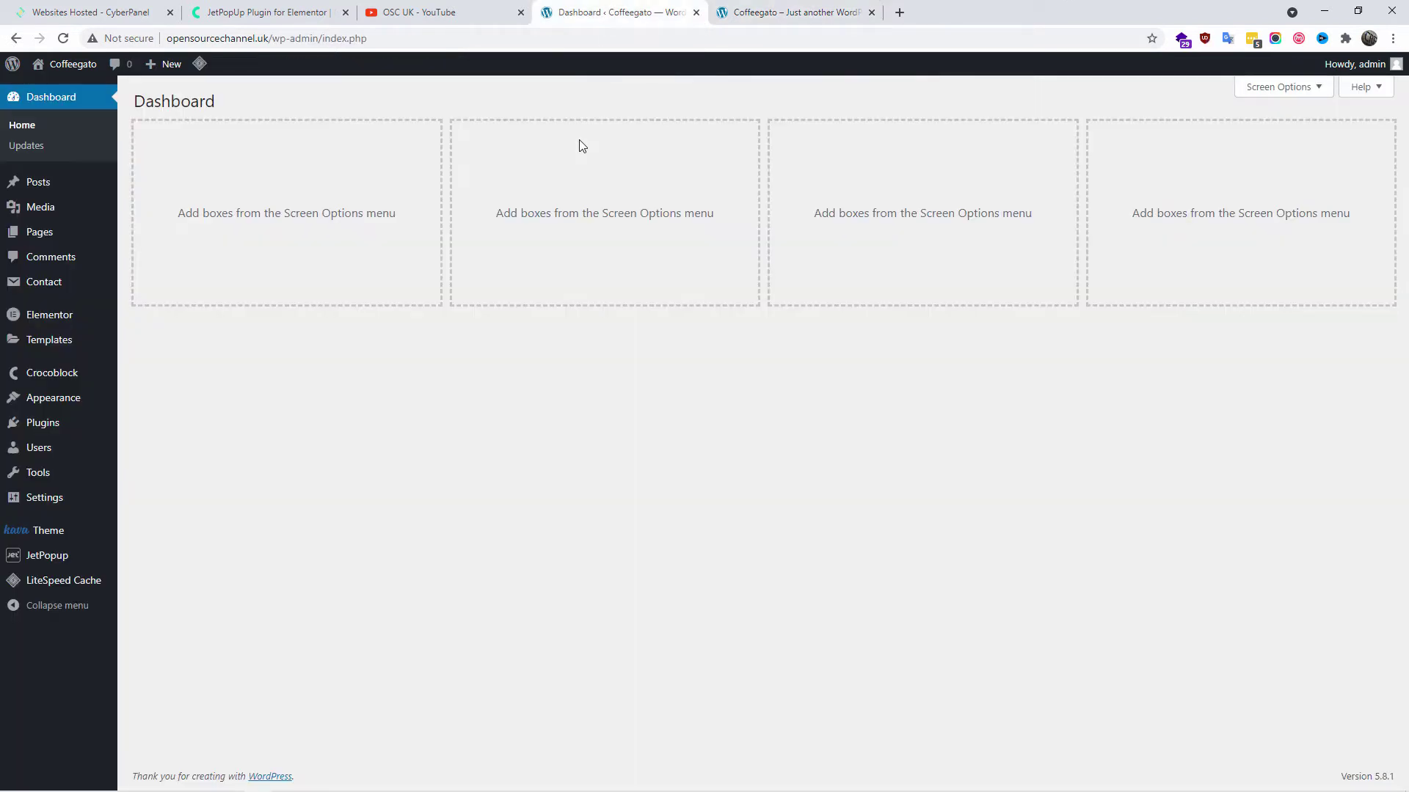
left_click(72, 565)
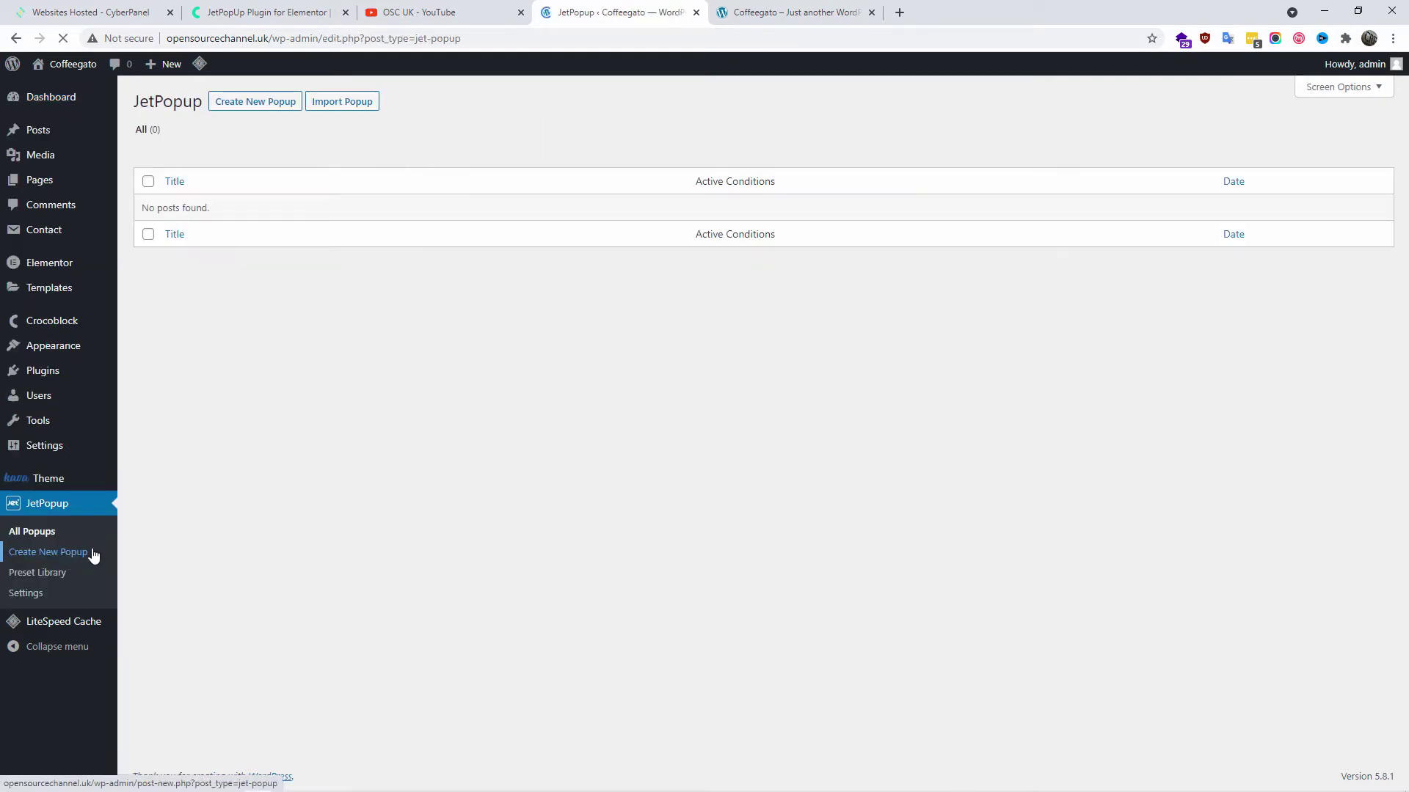
Create a new popup from the Slide In layout preset
left_click(252, 102)
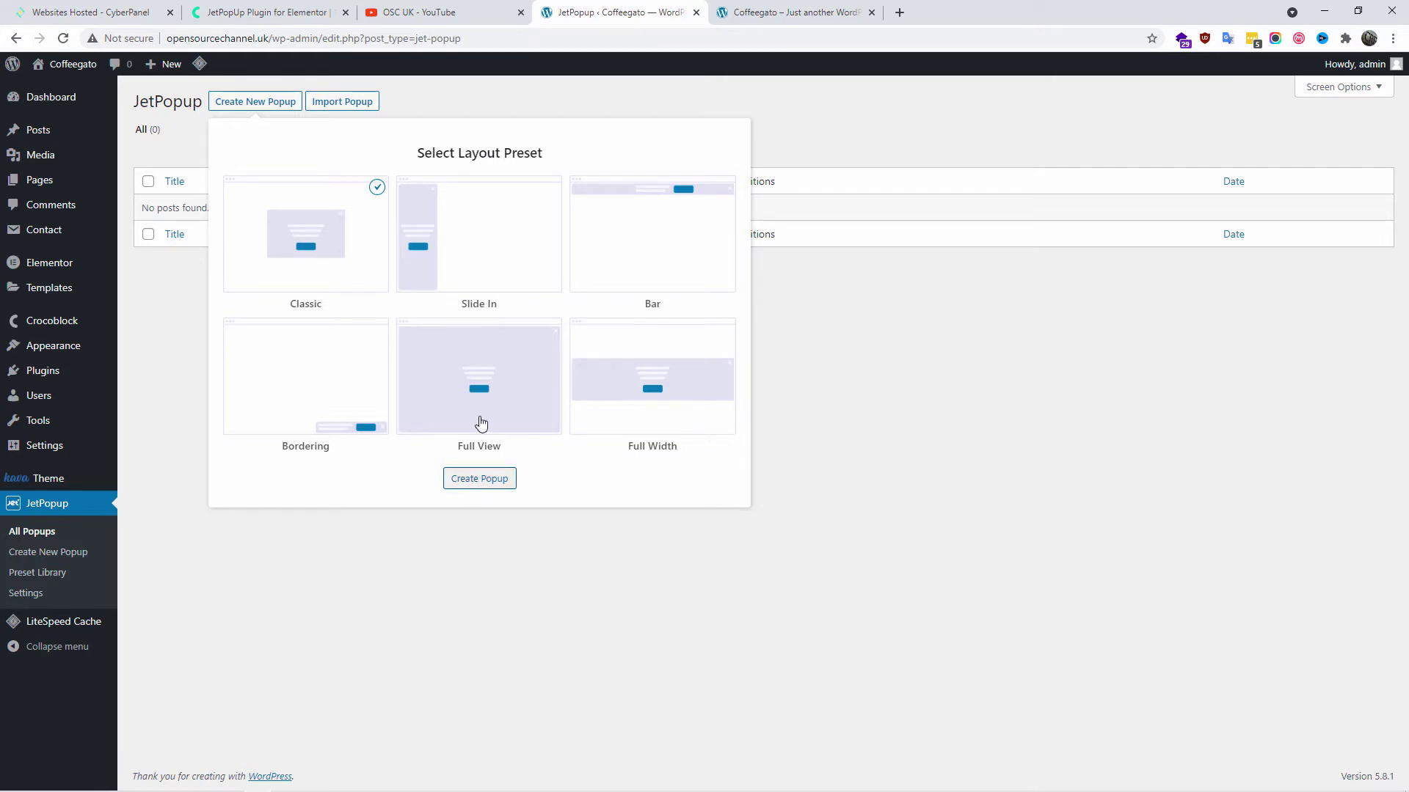
left_click(480, 292)
left_click(482, 481)
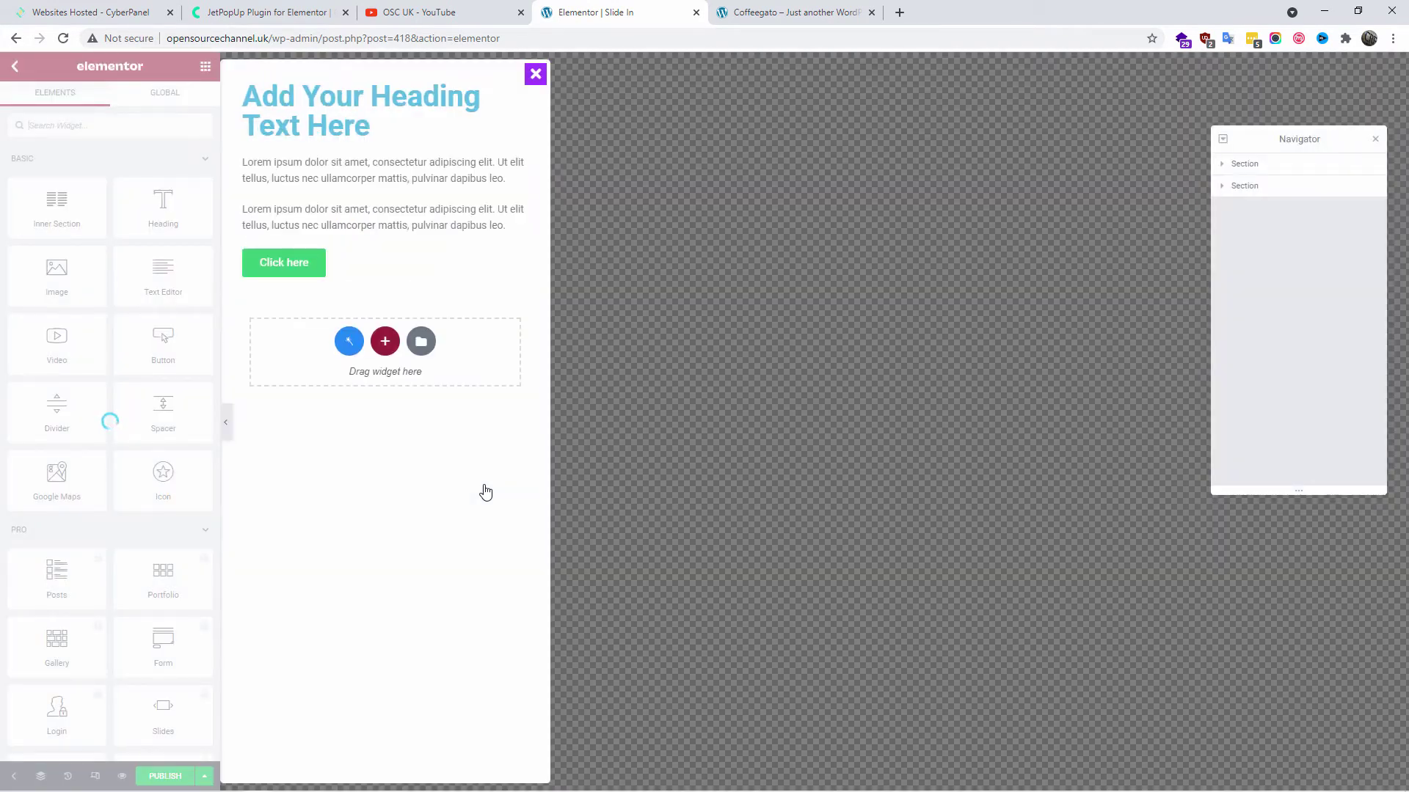
Change the popup's placeholder heading text to 'Menu'
left_click(1375, 139)
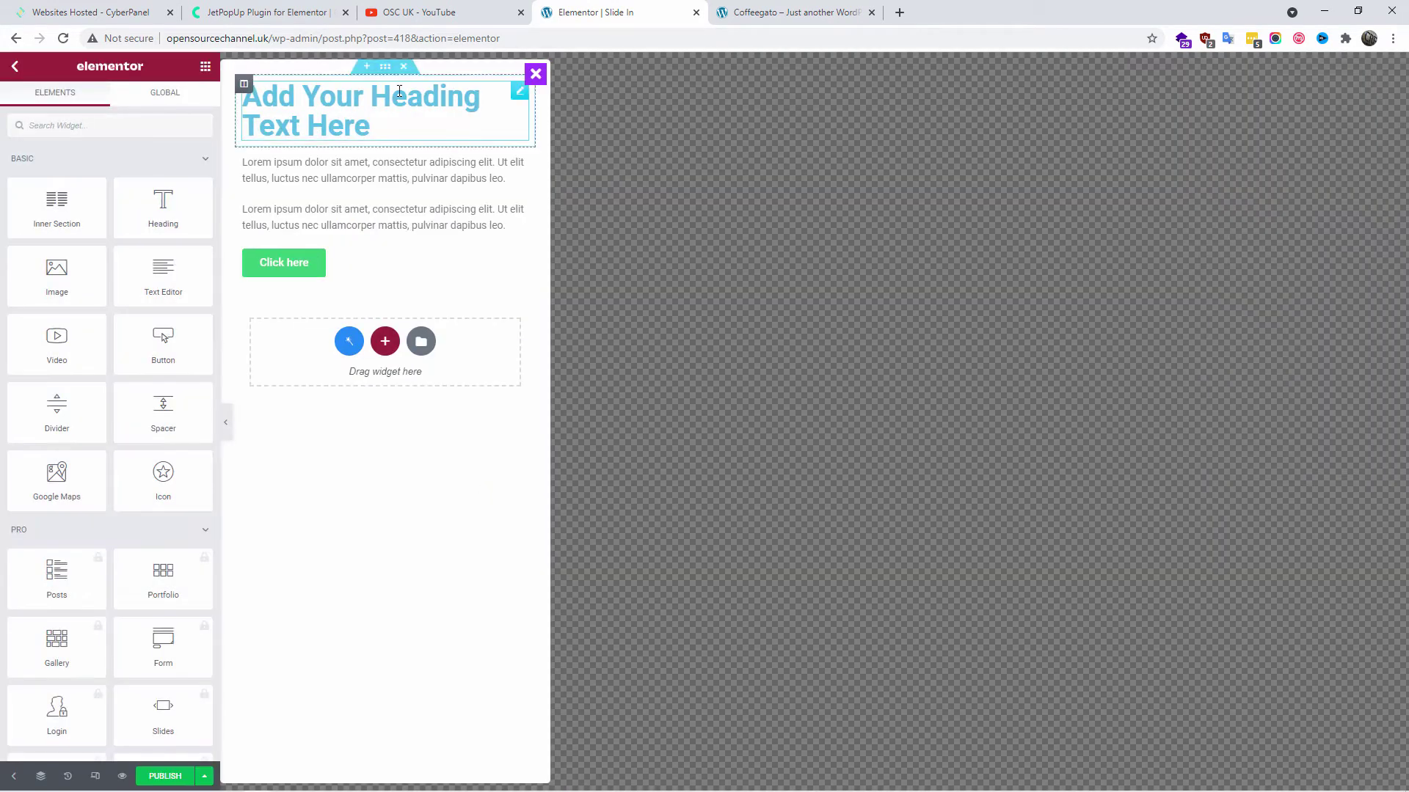
left_click(397, 94)
left_click_drag(383, 124, 248, 66)
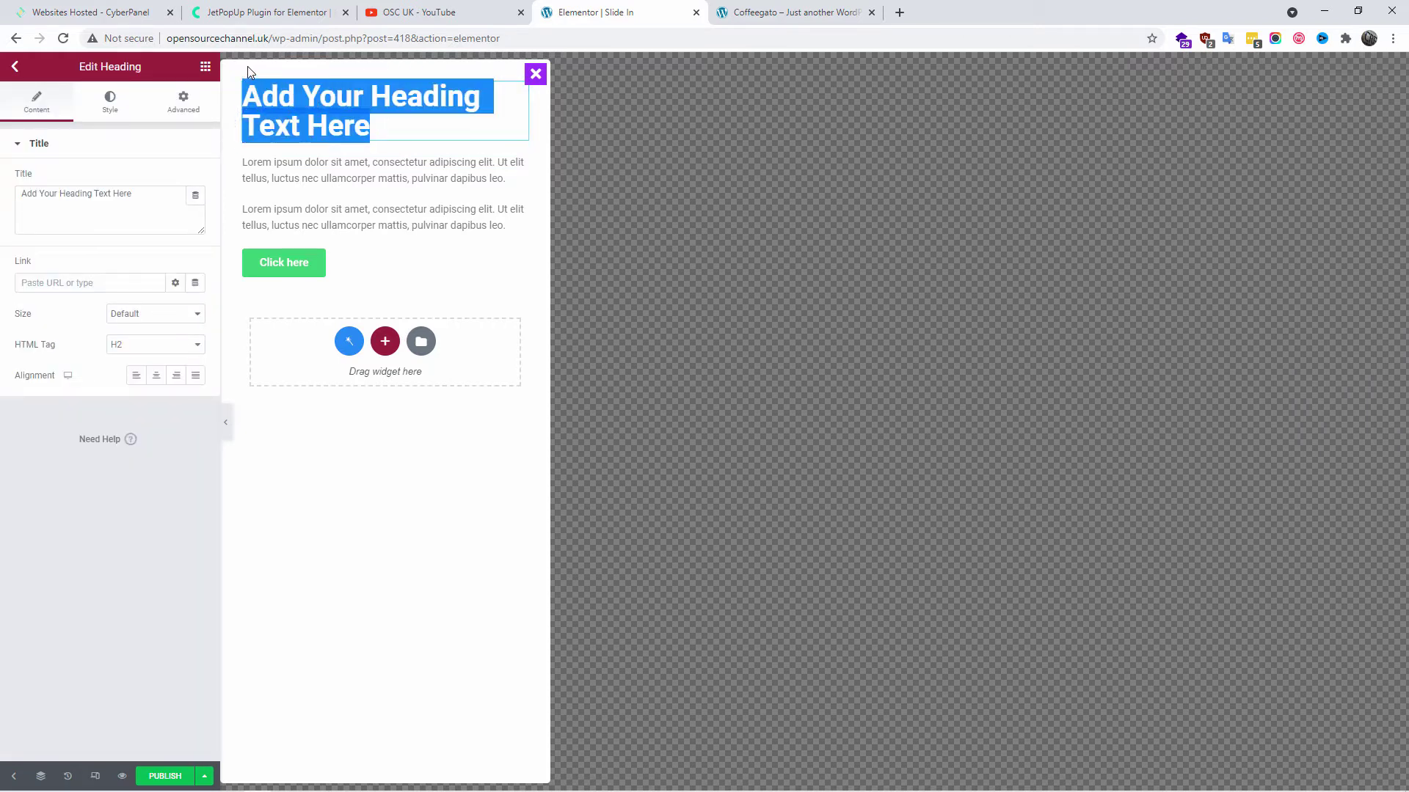
left_click(241, 69)
type("Menu")
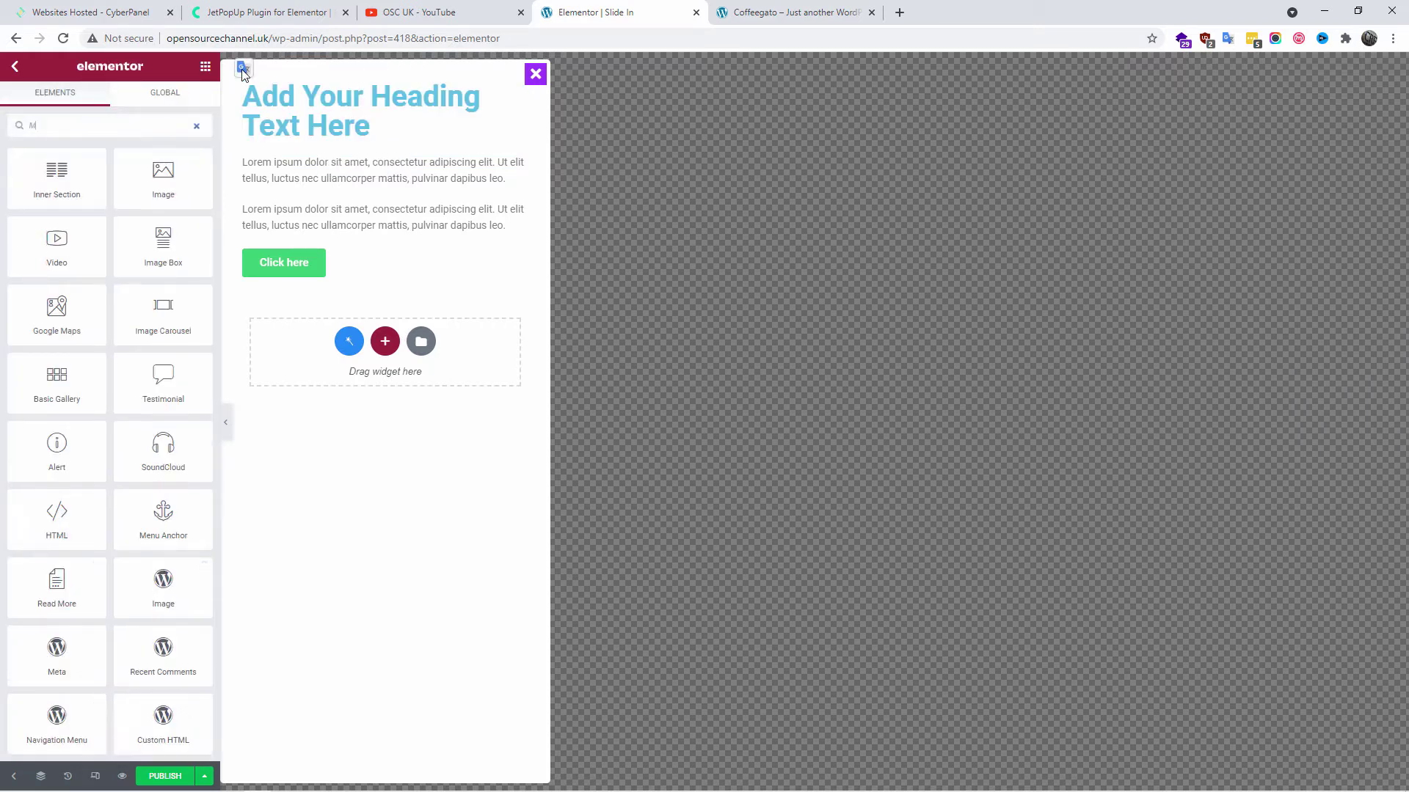
left_click(371, 103)
left_click_drag(149, 191, 3, 182)
type("Menu")
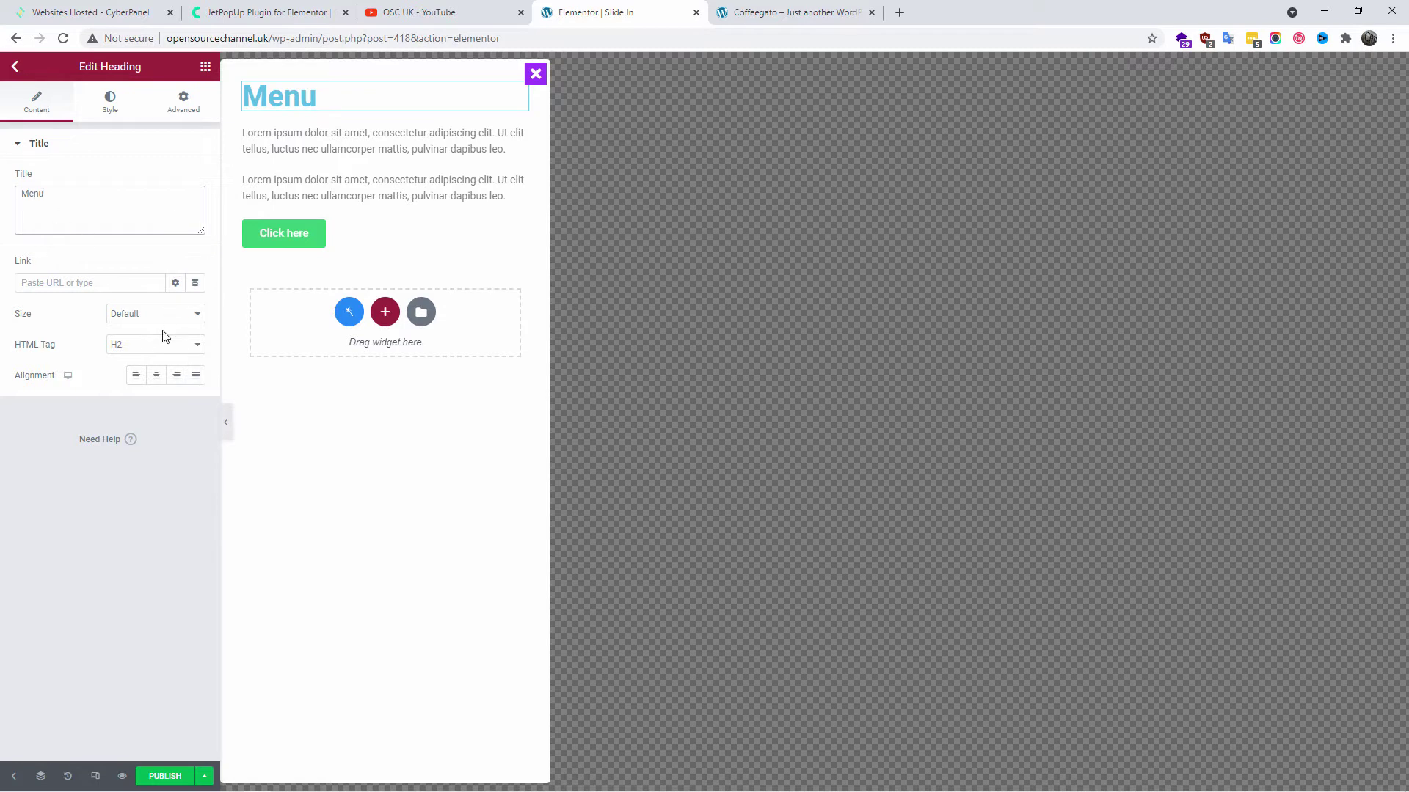
Centre the Menu heading and delete the placeholder text and button section
left_click(136, 386)
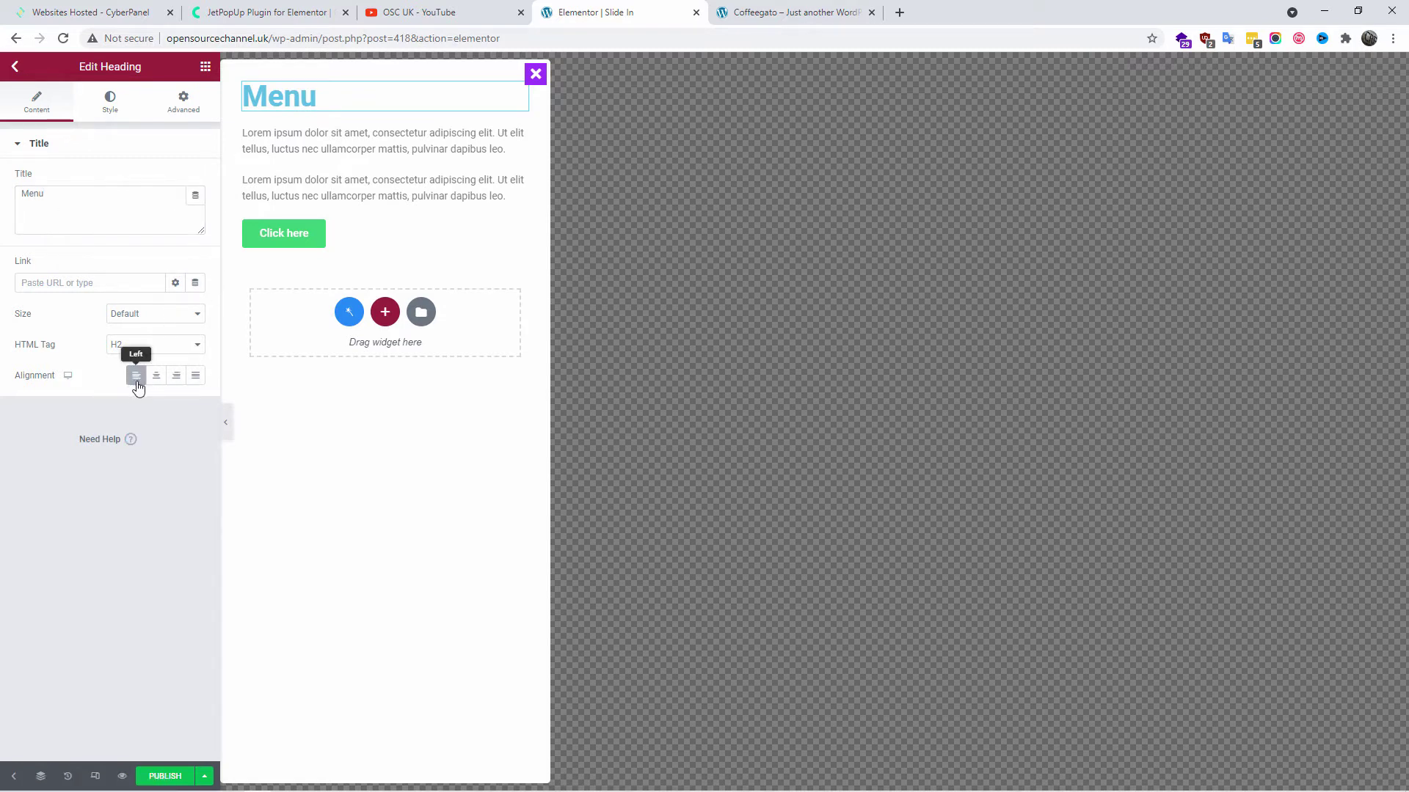
left_click(157, 380)
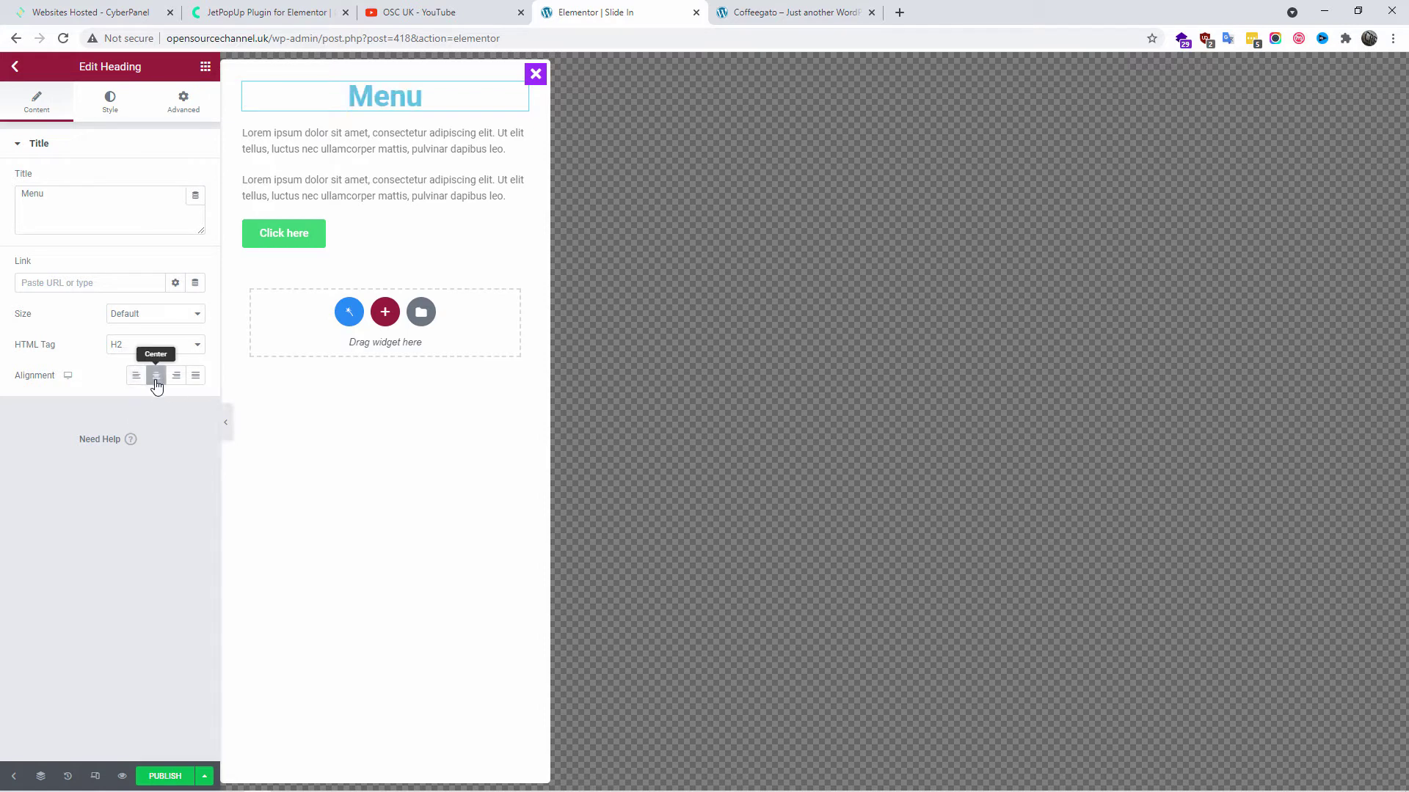
left_click(156, 380)
left_click(177, 380)
left_click(177, 380)
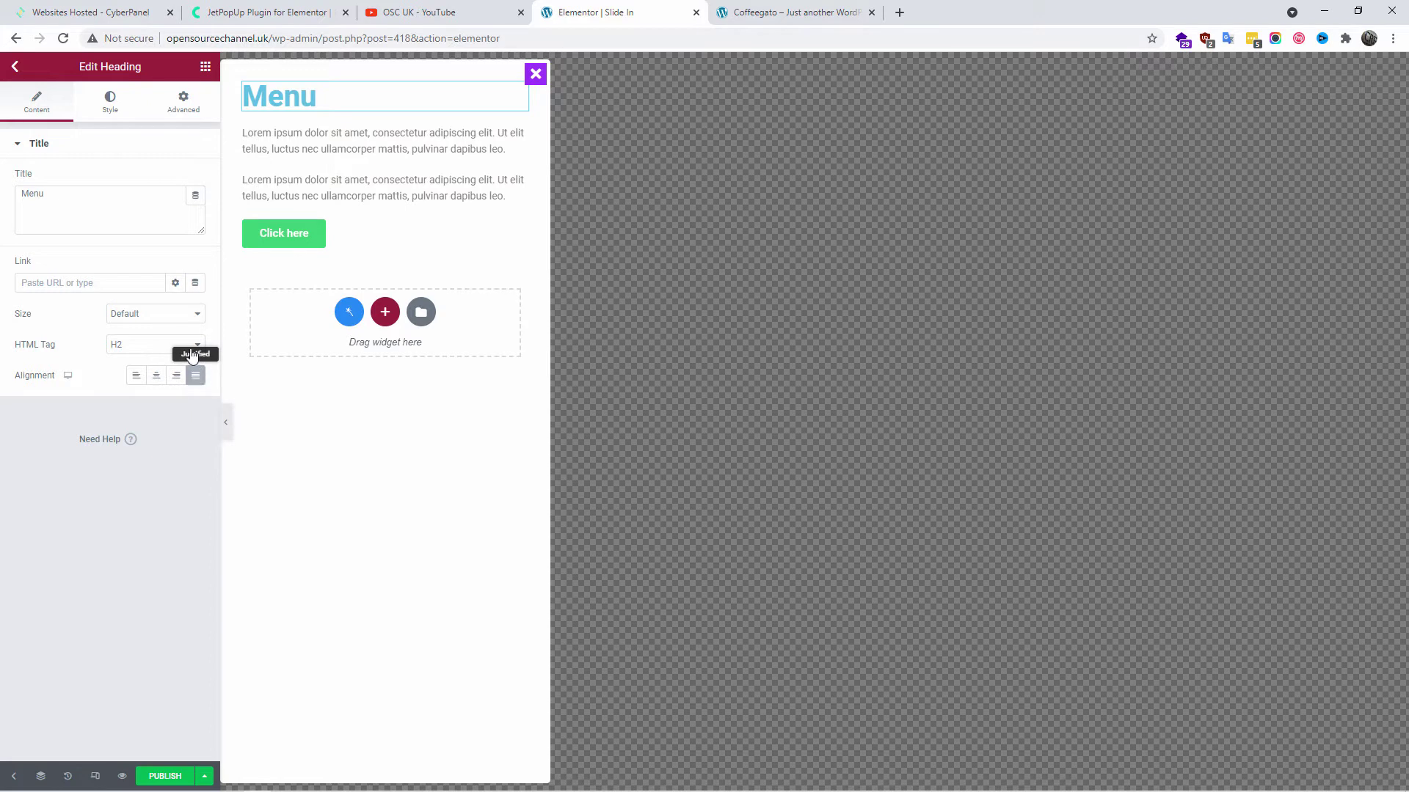
left_click(195, 374)
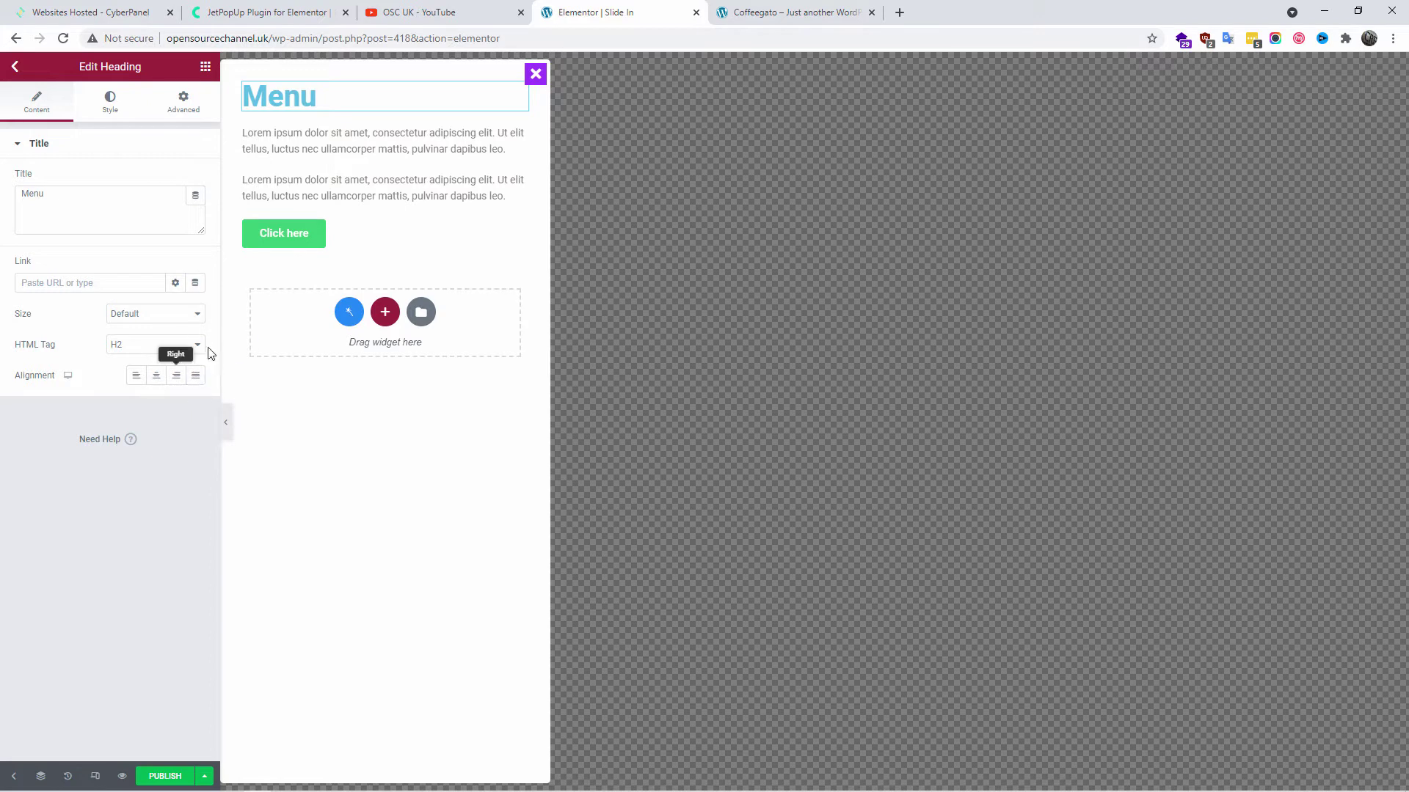
left_click(155, 381)
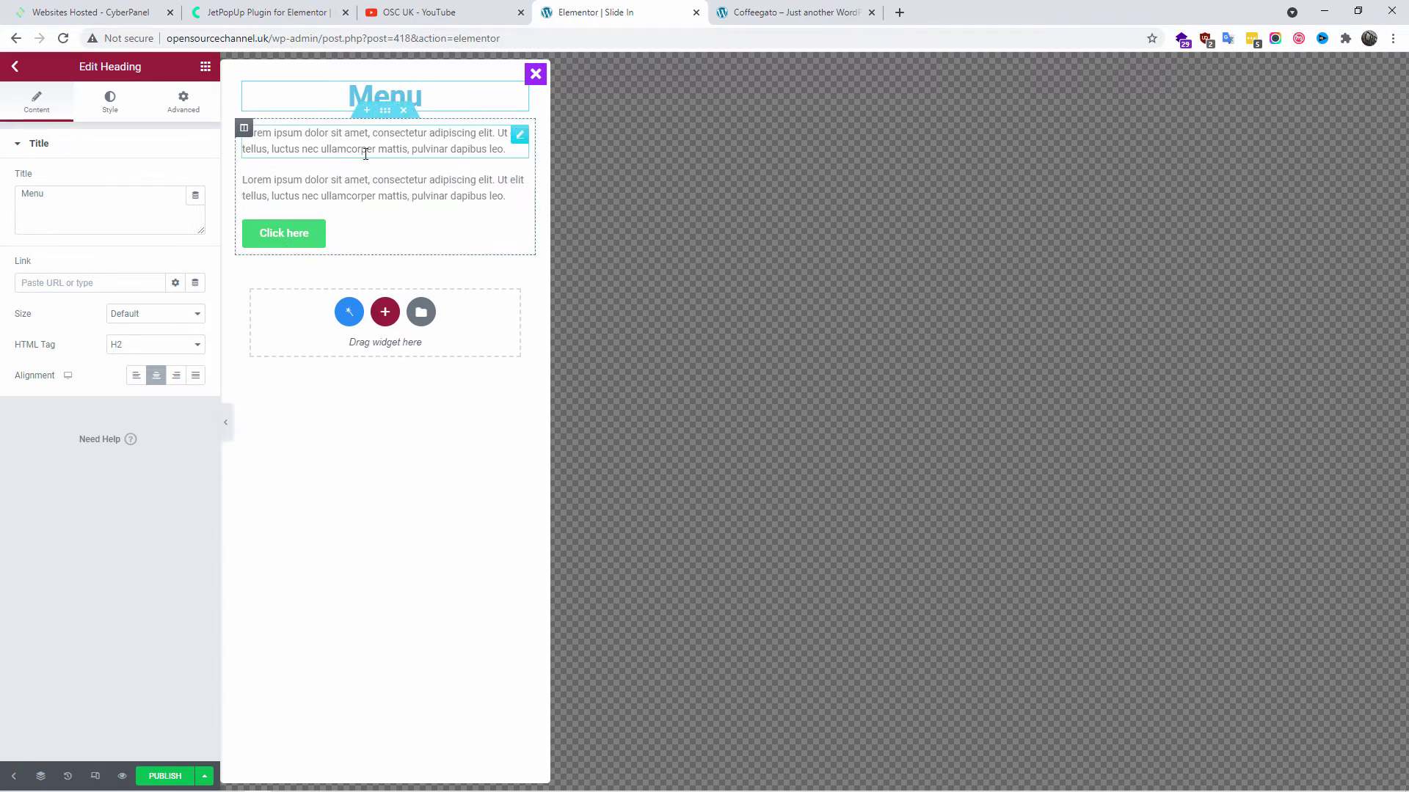
left_click(389, 465)
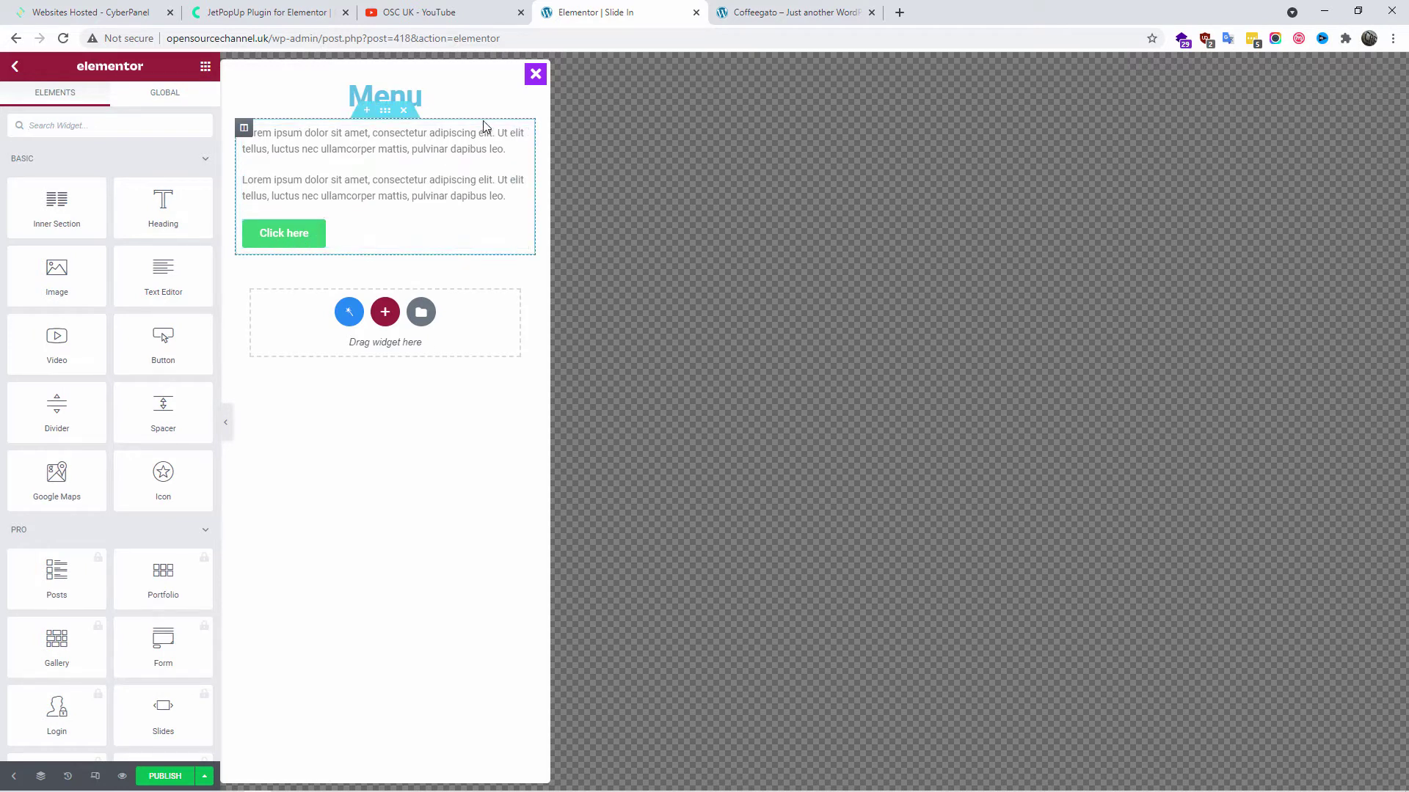
left_click(403, 111)
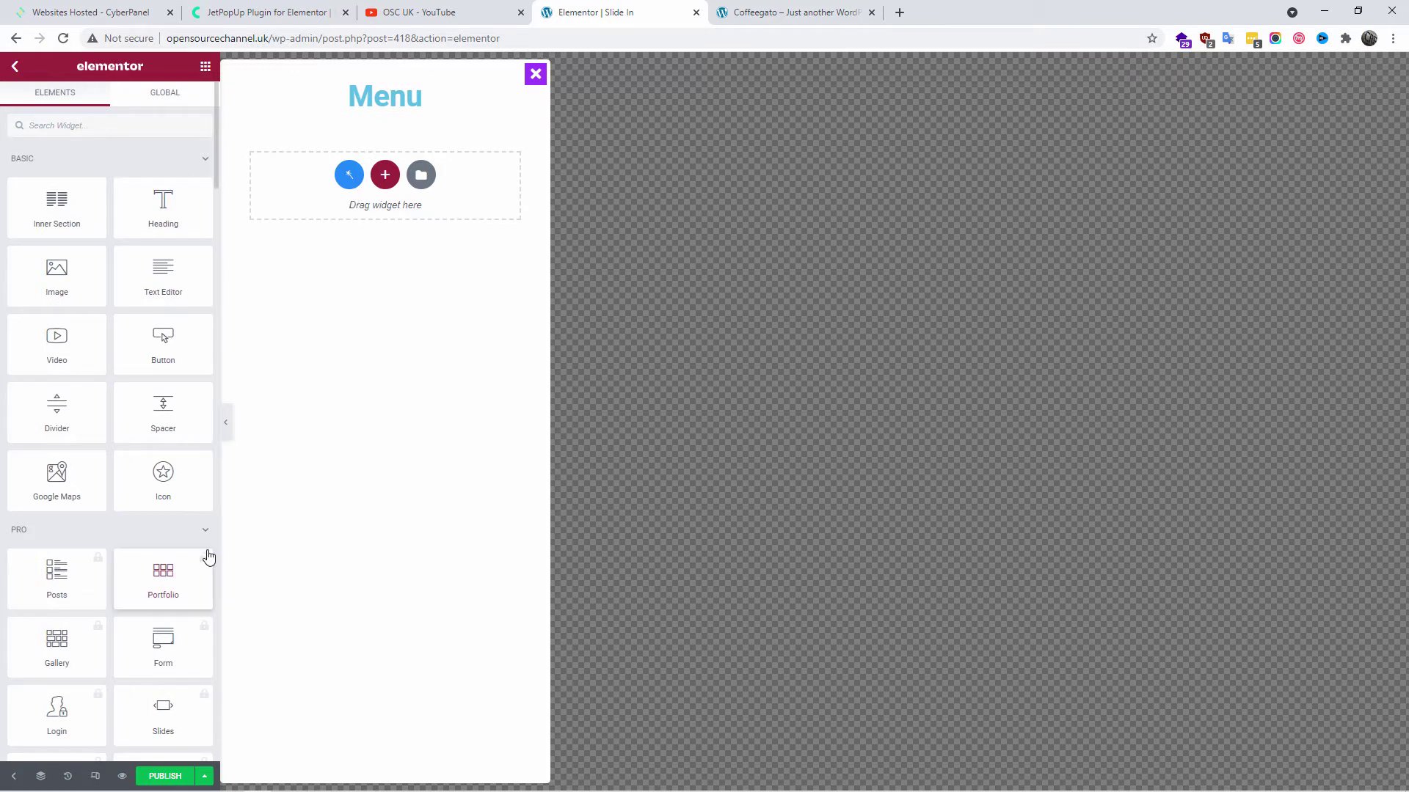
Restore the deleted text and Click here button section from History
left_click(68, 775)
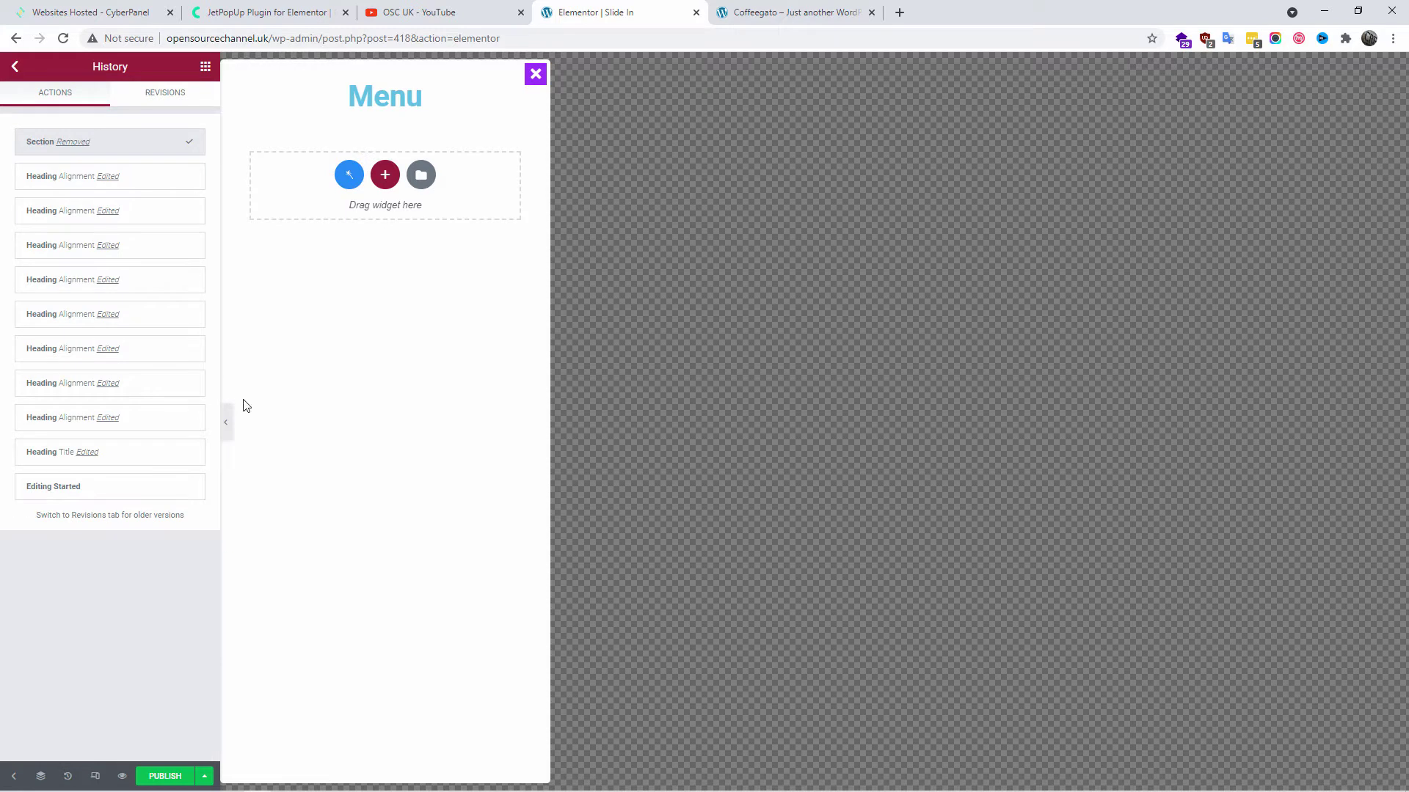
left_click(150, 177)
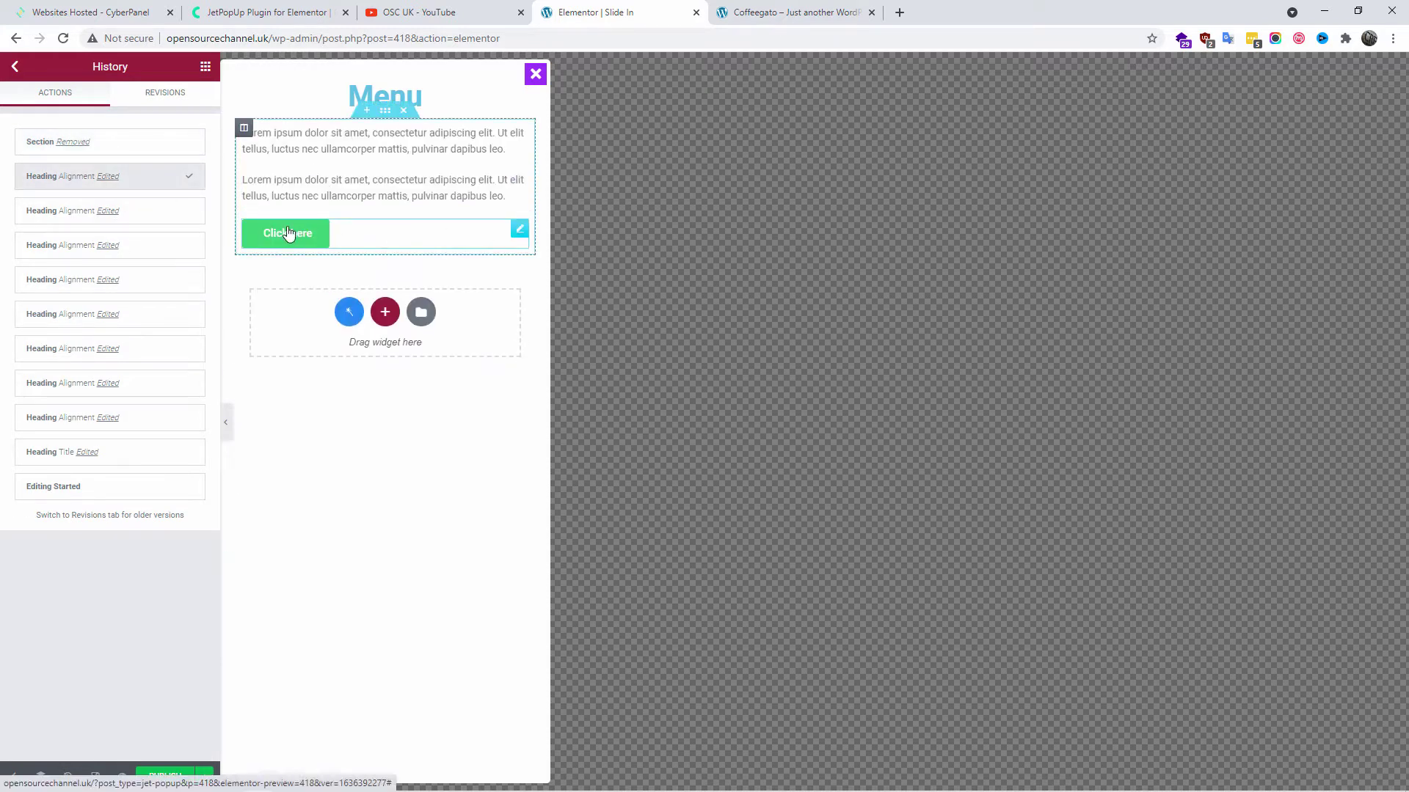
left_click(361, 235)
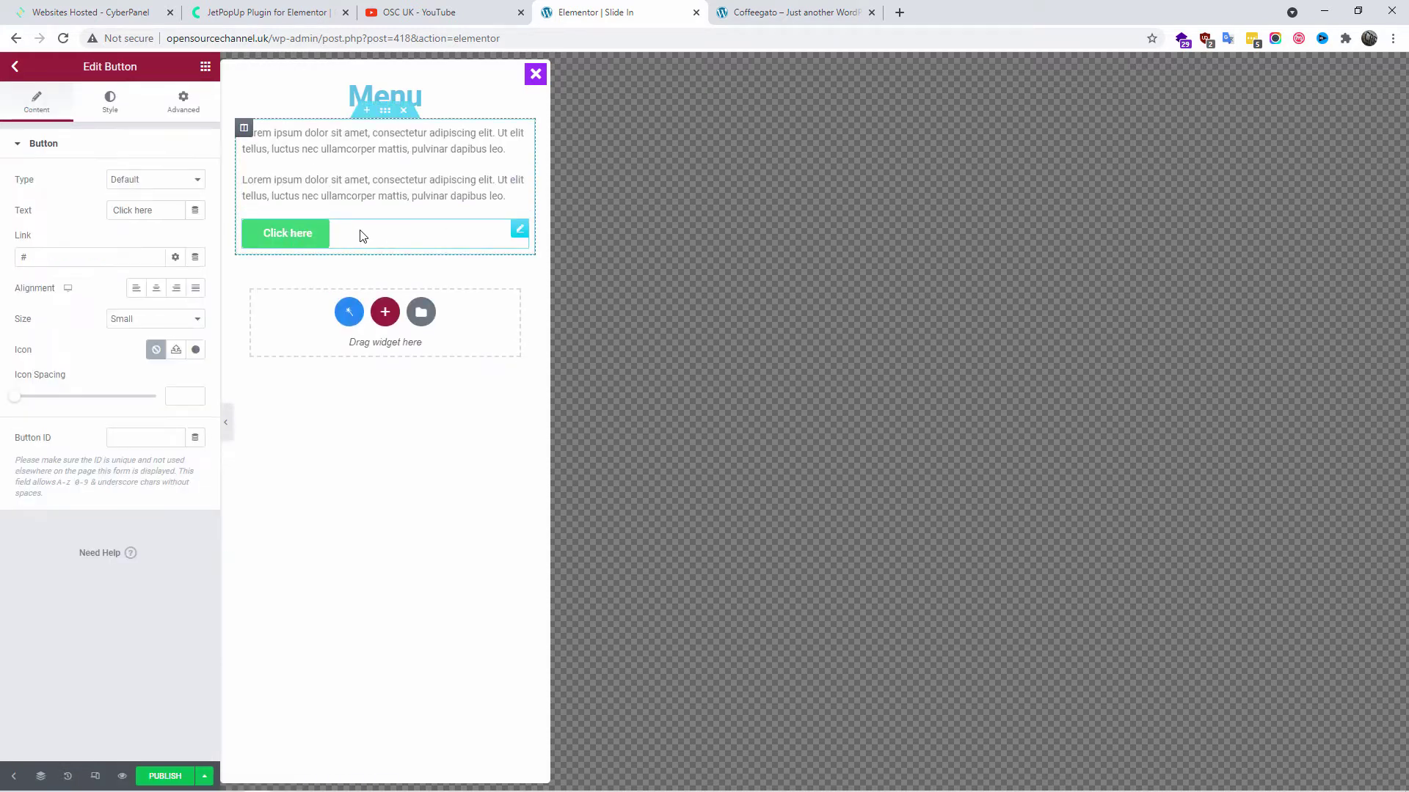
Add a one-column section below the button and place a Nav Menu widget in it
left_click(384, 312)
left_click(289, 349)
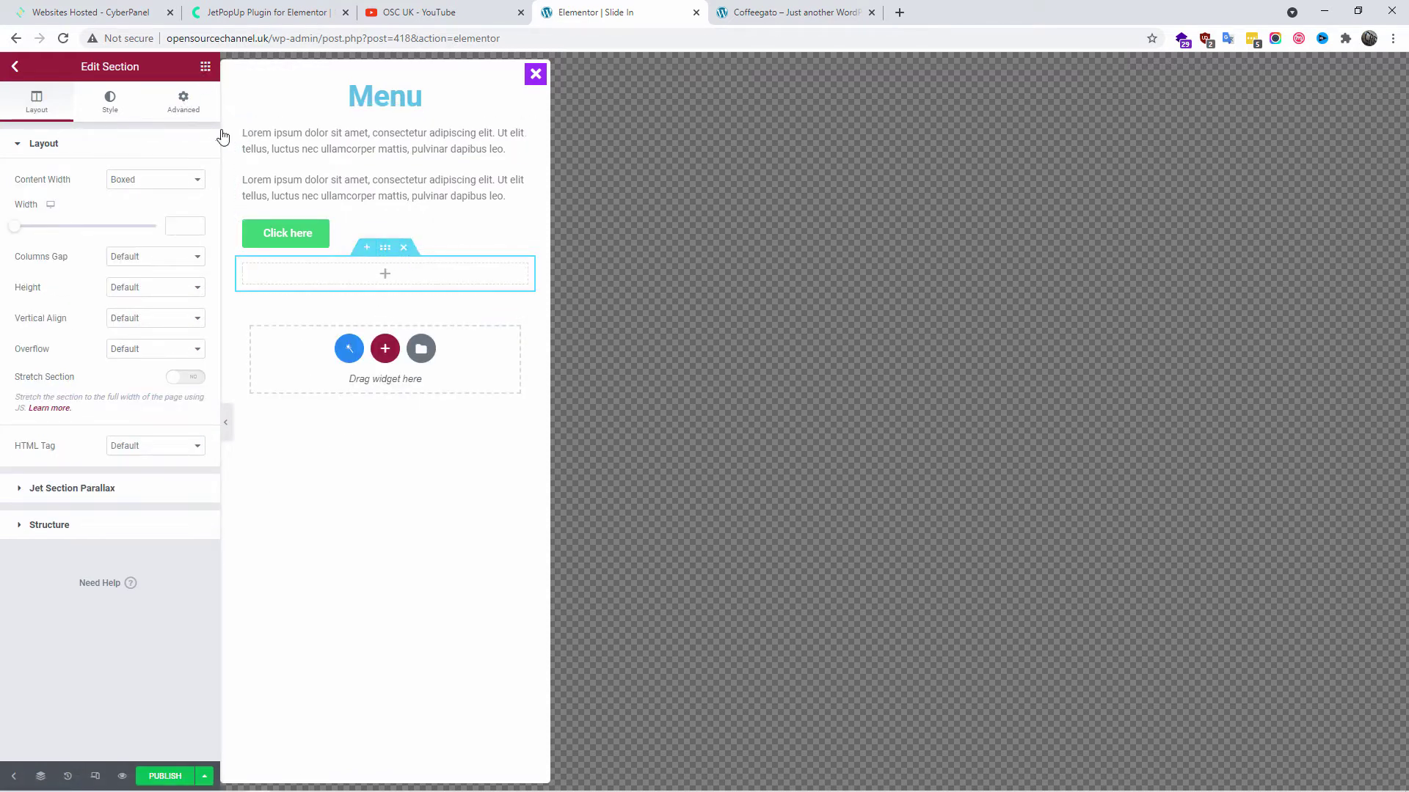
left_click(267, 337)
left_click(151, 126)
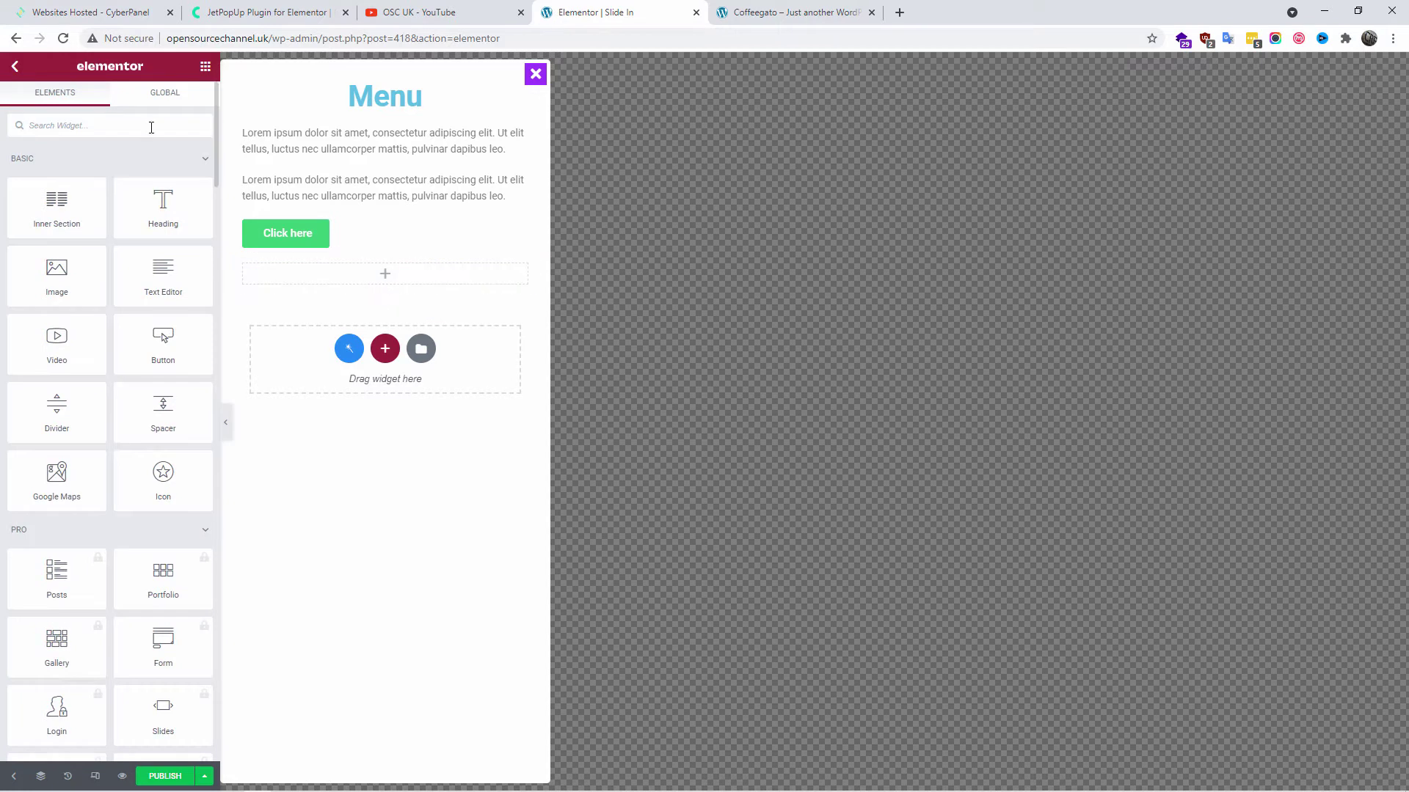
type("men")
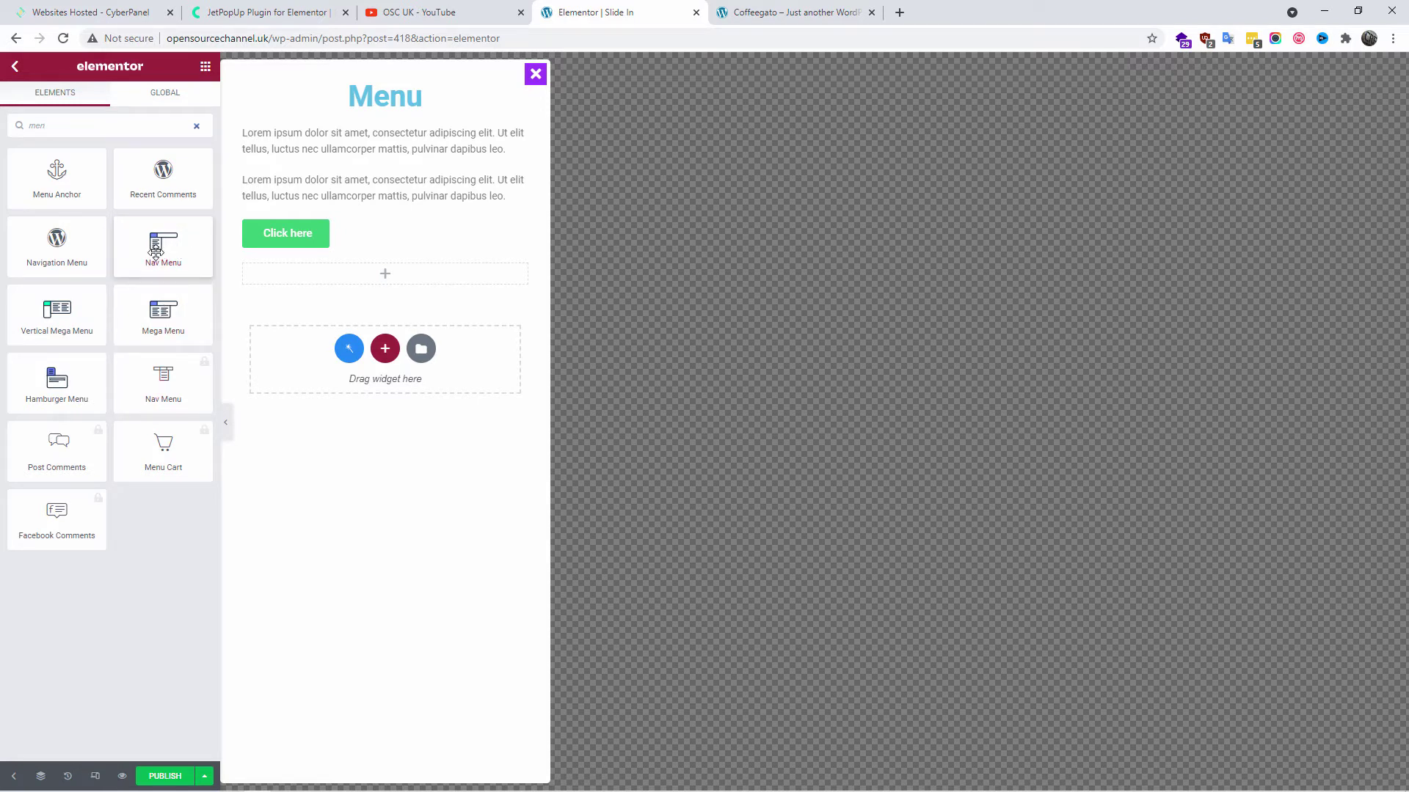
left_click_drag(156, 252, 370, 300)
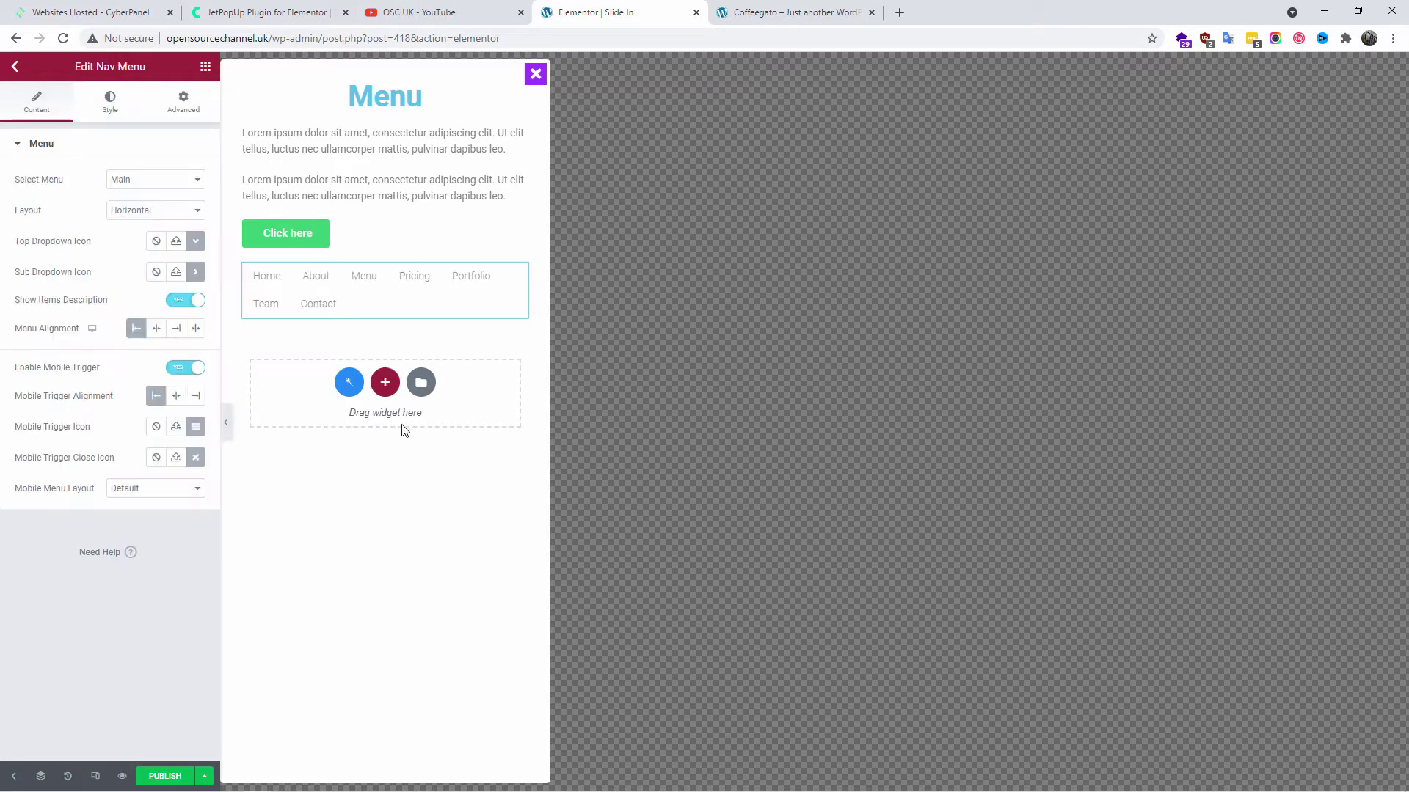
Make the Nav Menu vertical with right-aligned items
left_click(153, 211)
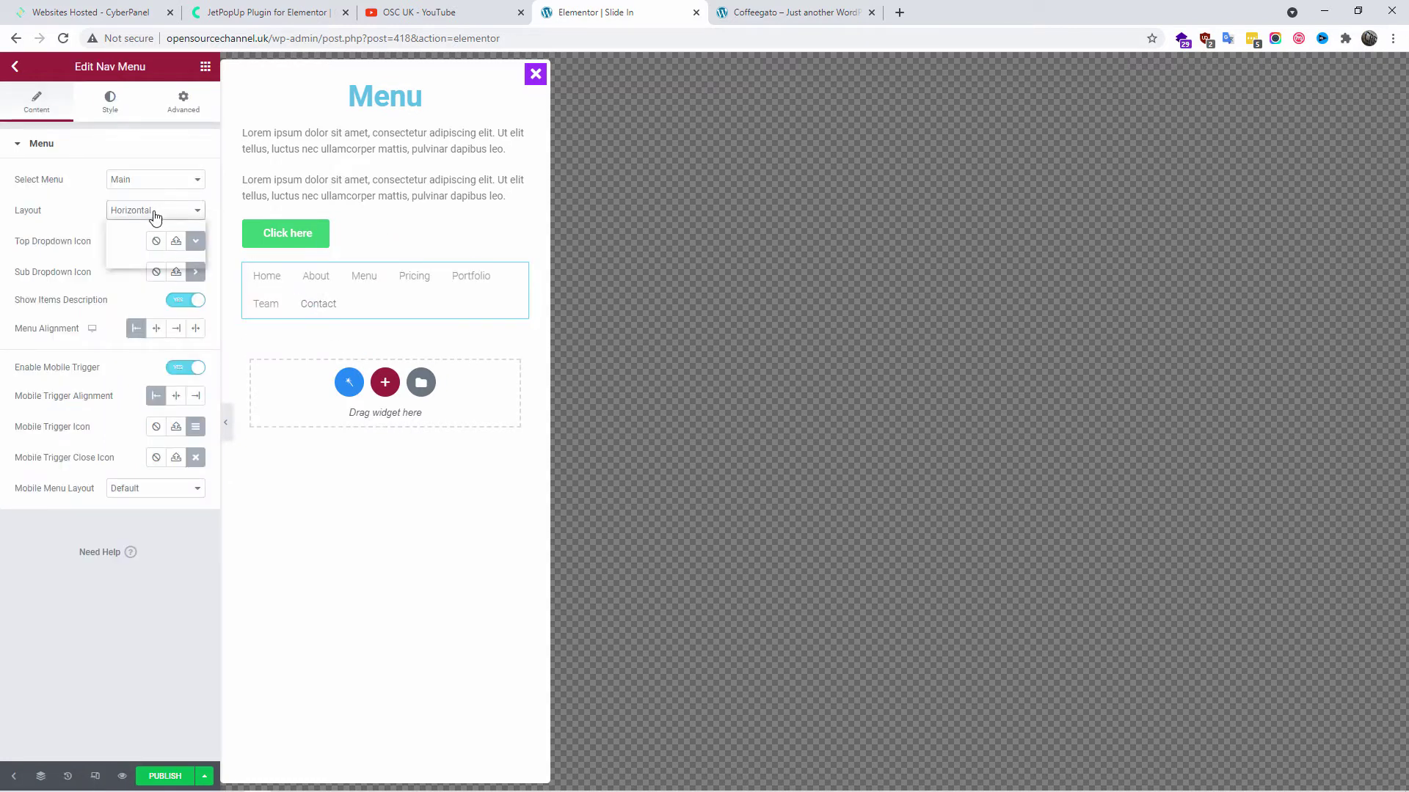
left_click(128, 257)
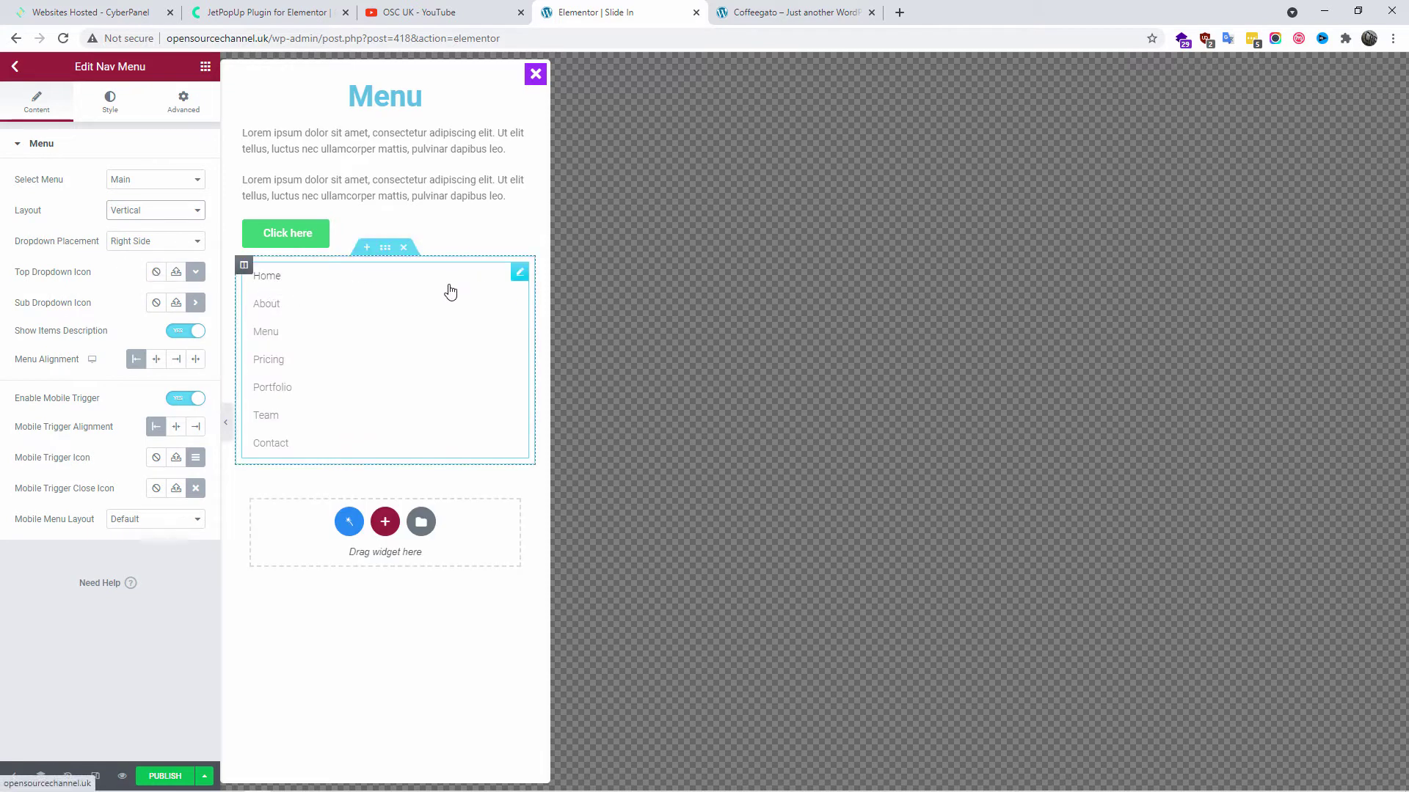
left_click(176, 359)
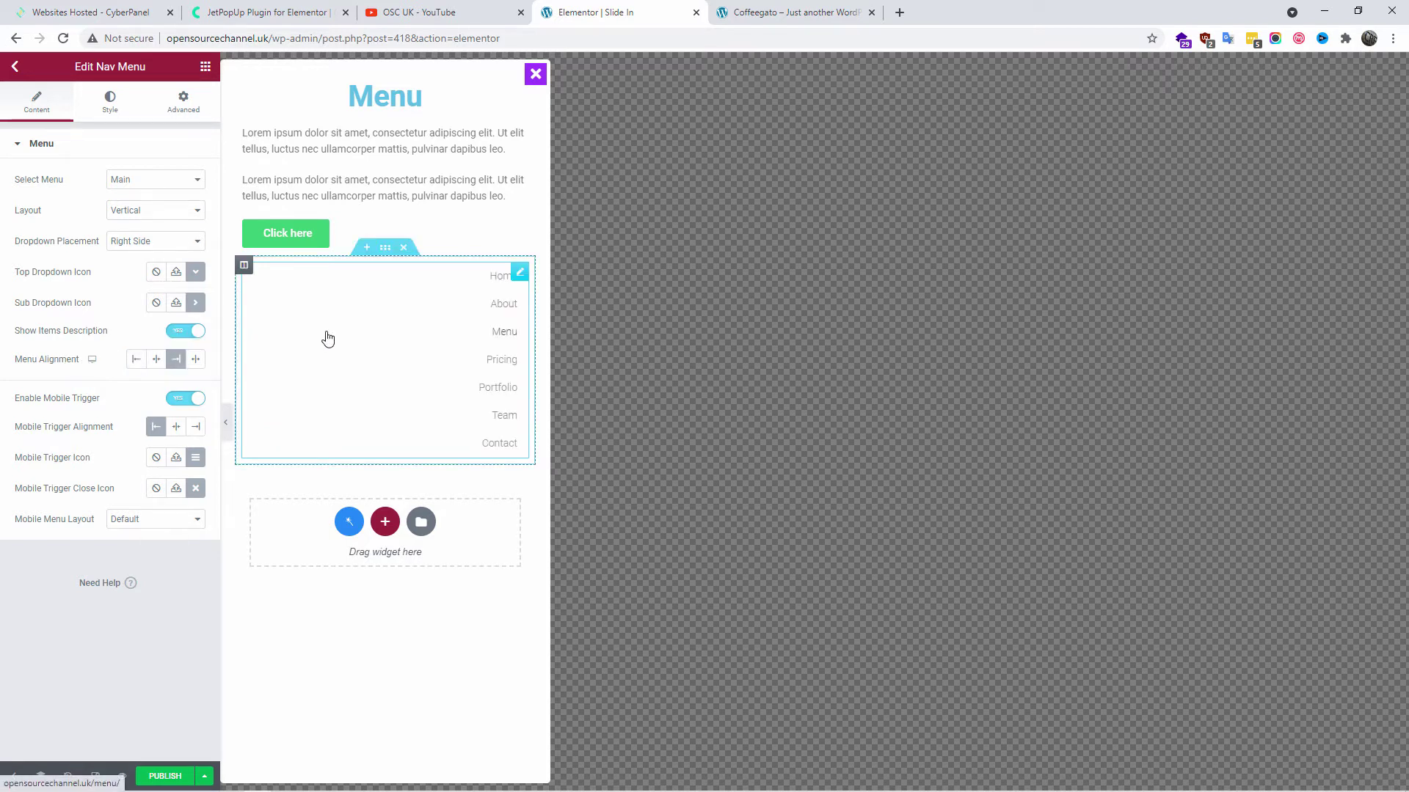
Set the menu text colour to black #000000
left_click(114, 108)
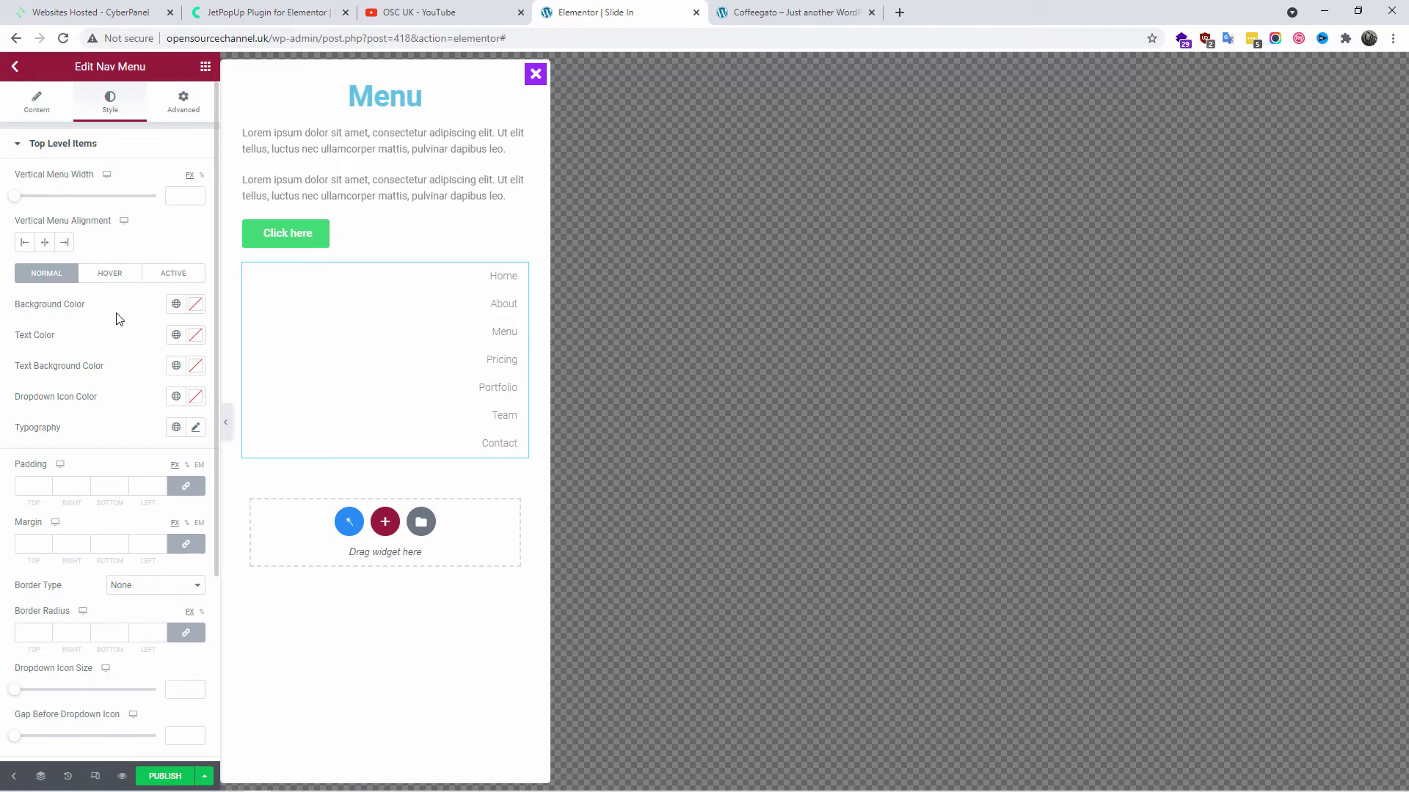
left_click(196, 335)
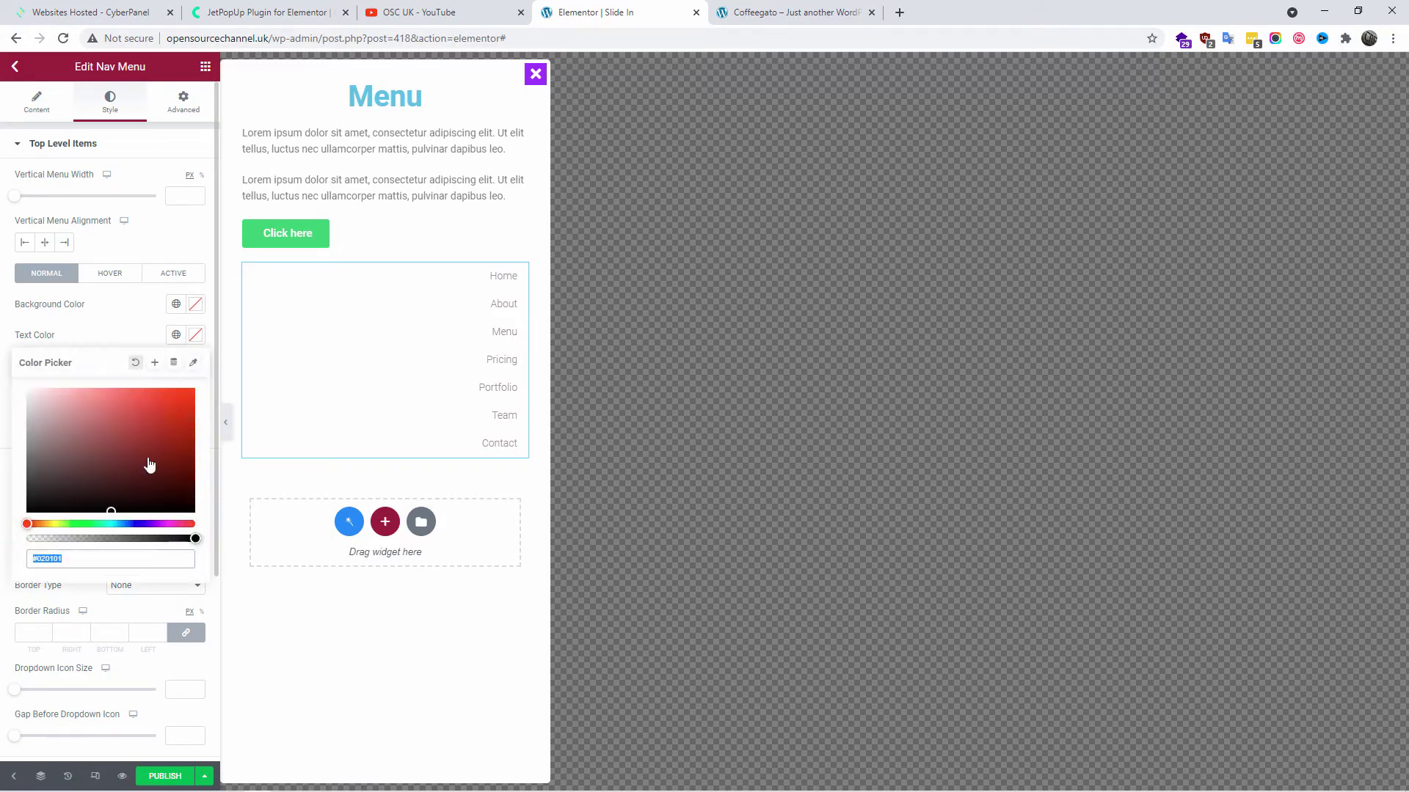
mouse_move(147, 465)
left_mouse_down()
mouse_move(115, 504)
mouse_move(2, 548)
left_mouse_up()
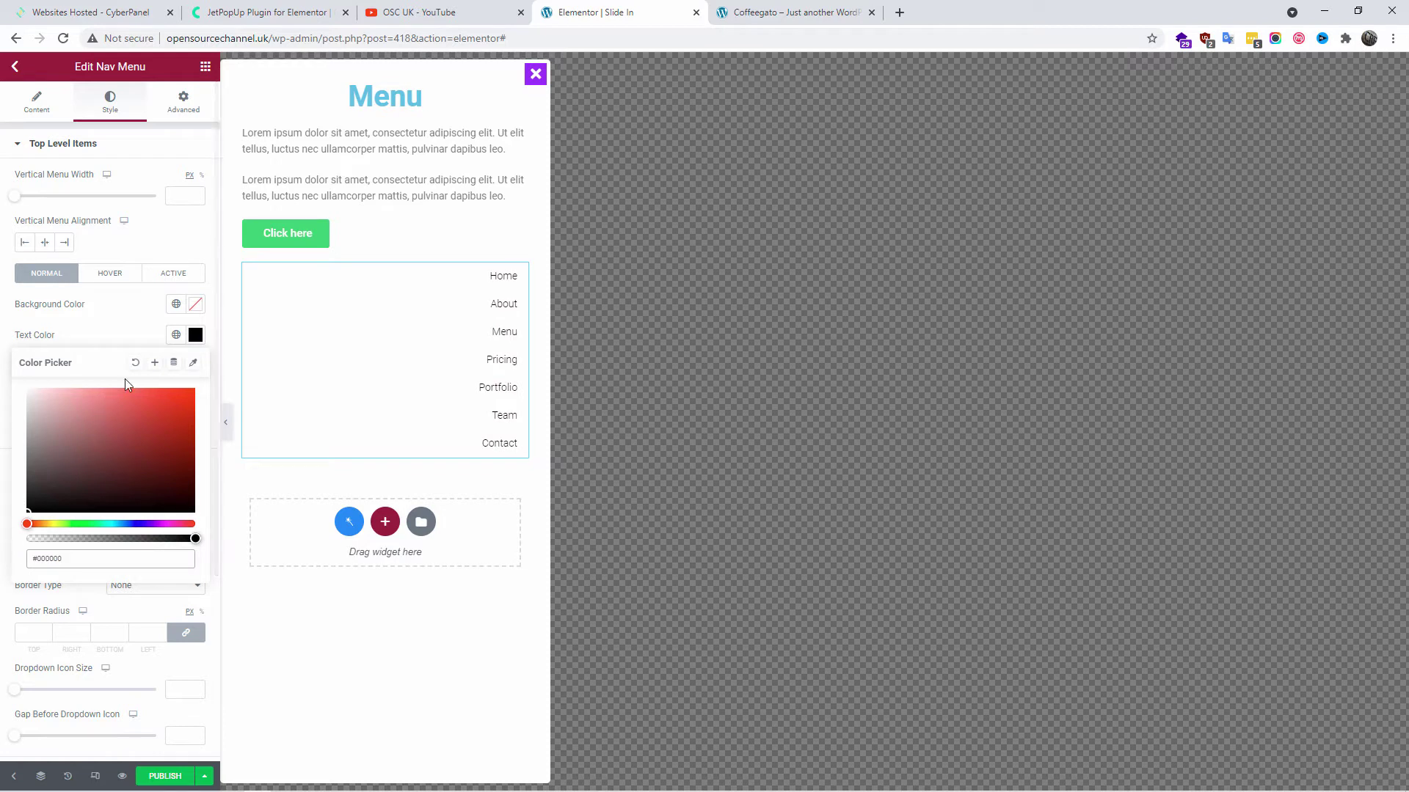
left_click(135, 314)
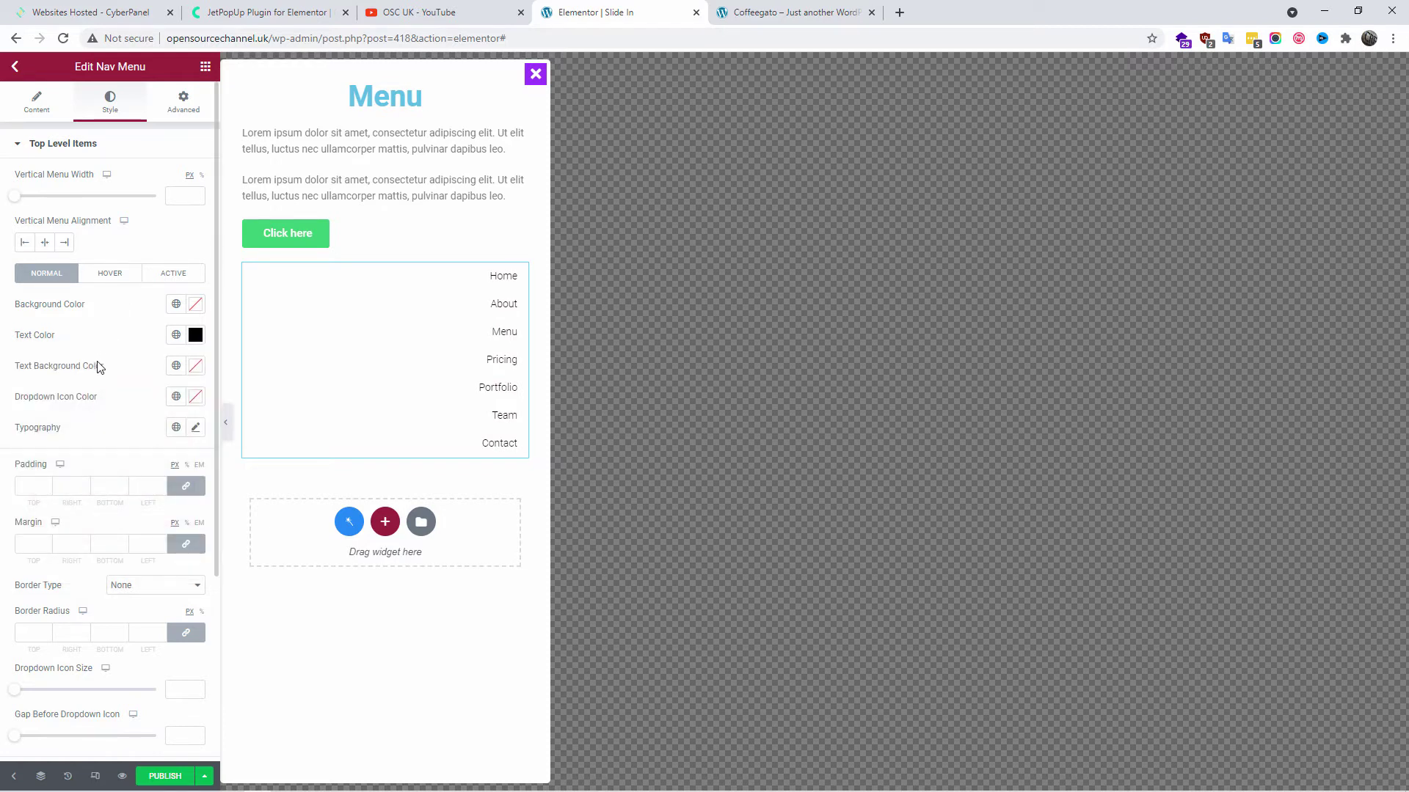
Style the menu text in Lato, size 26, weight 300
left_click(196, 428)
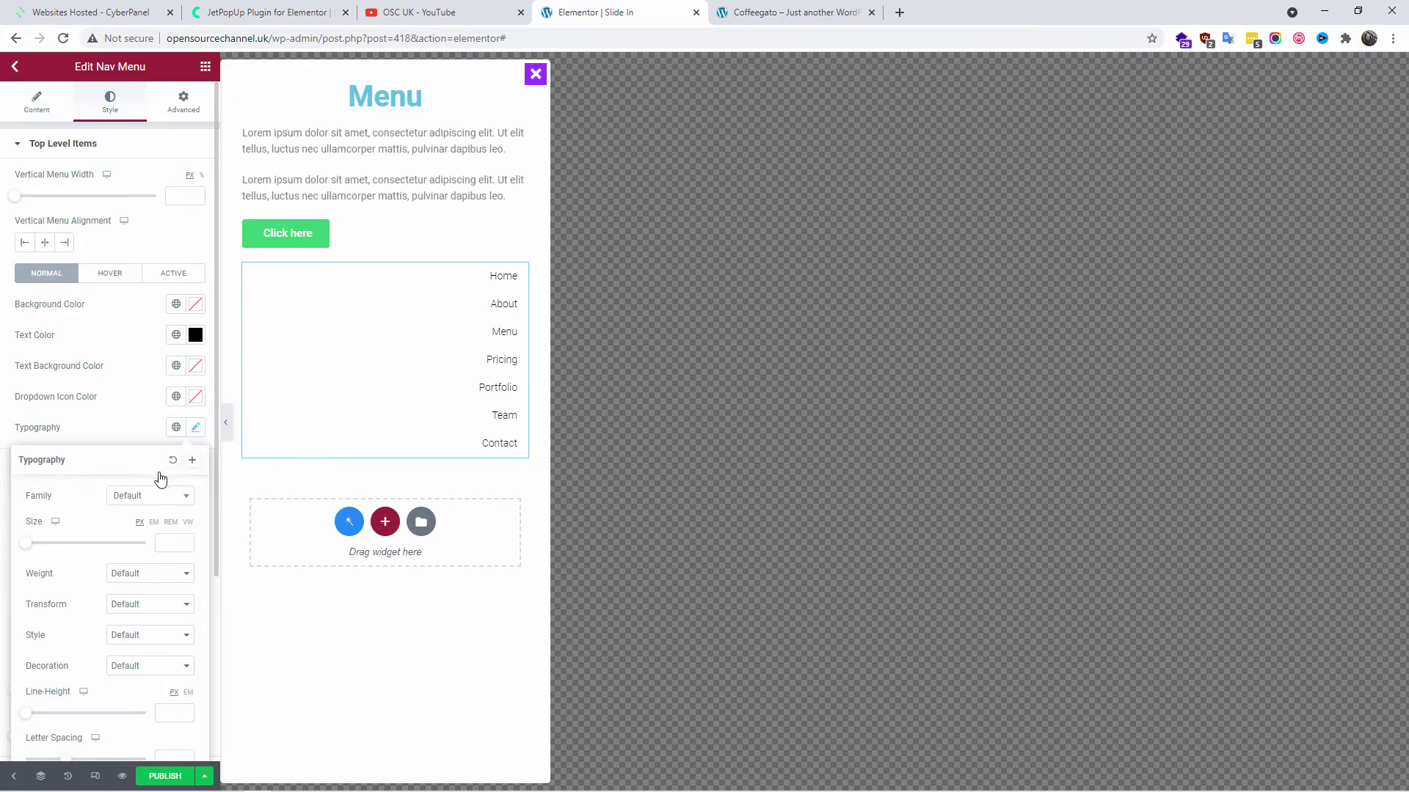
left_click(183, 543)
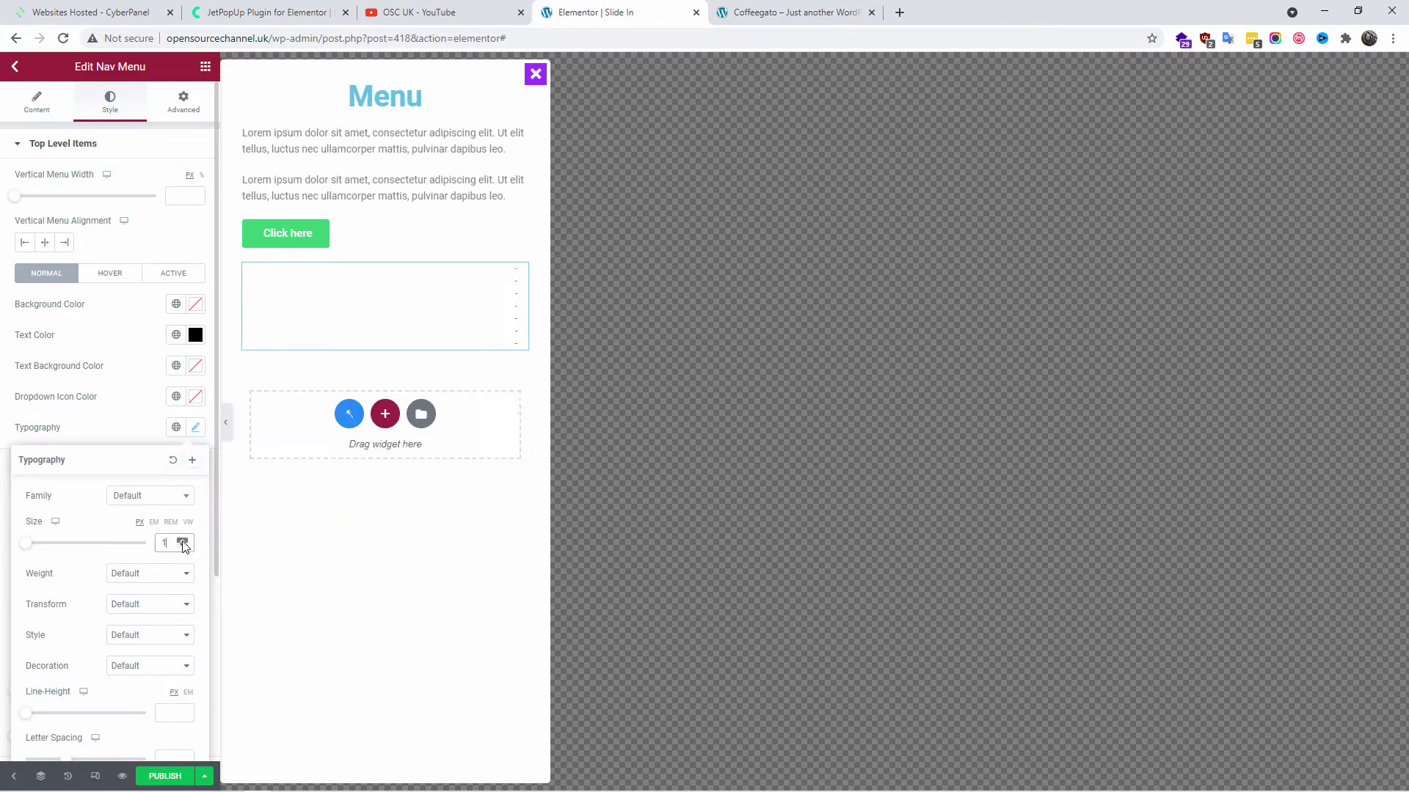
left_click_drag(183, 543, 183, 544)
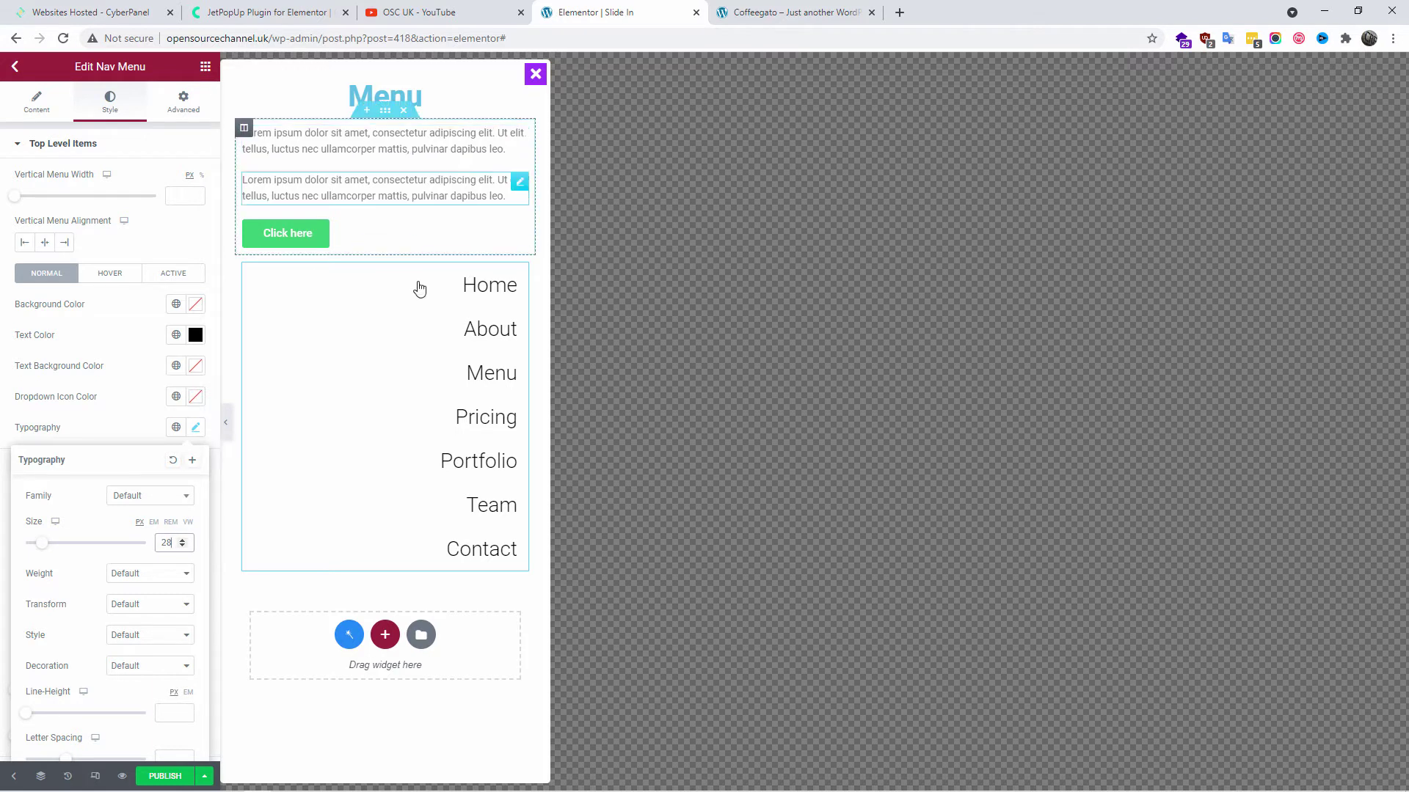
left_click(150, 500)
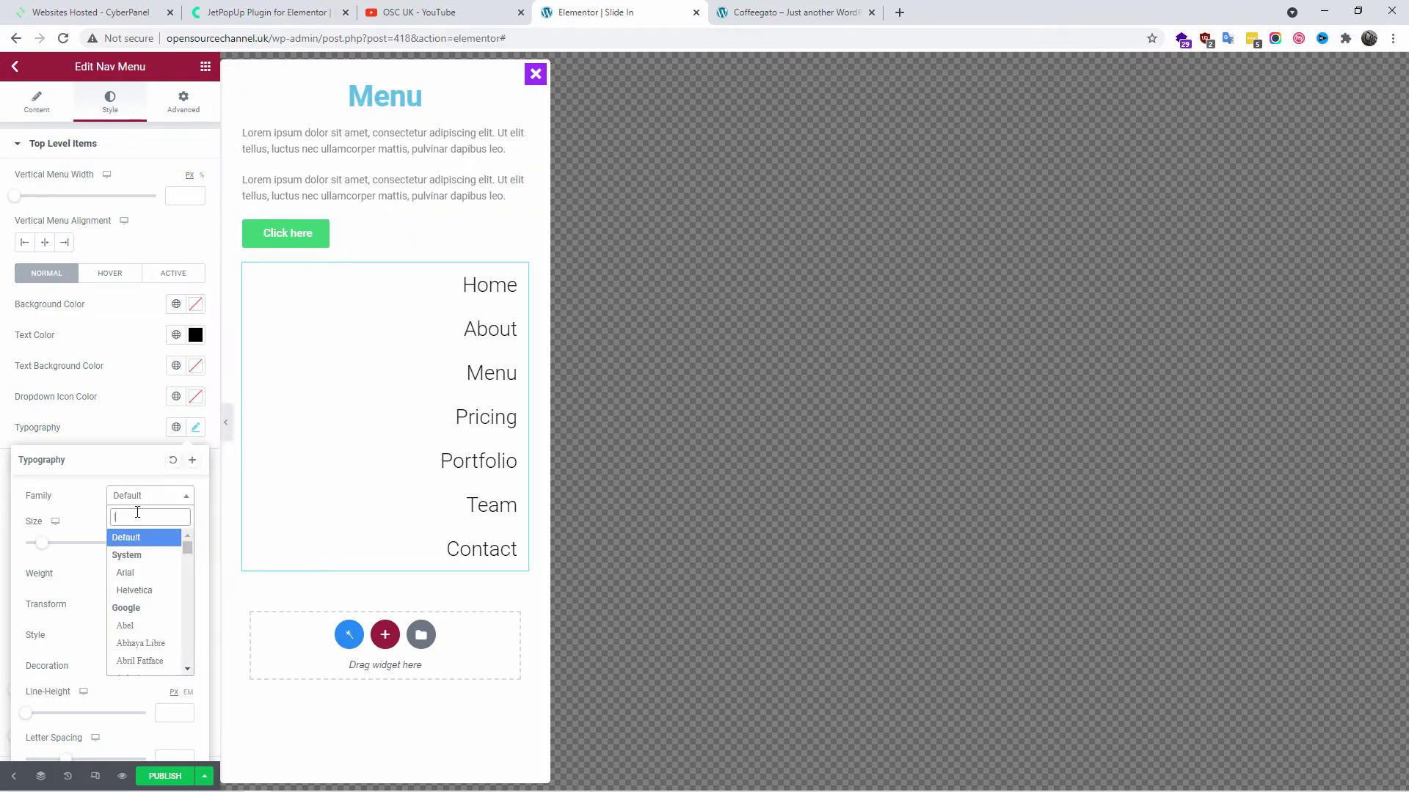
type("lato")
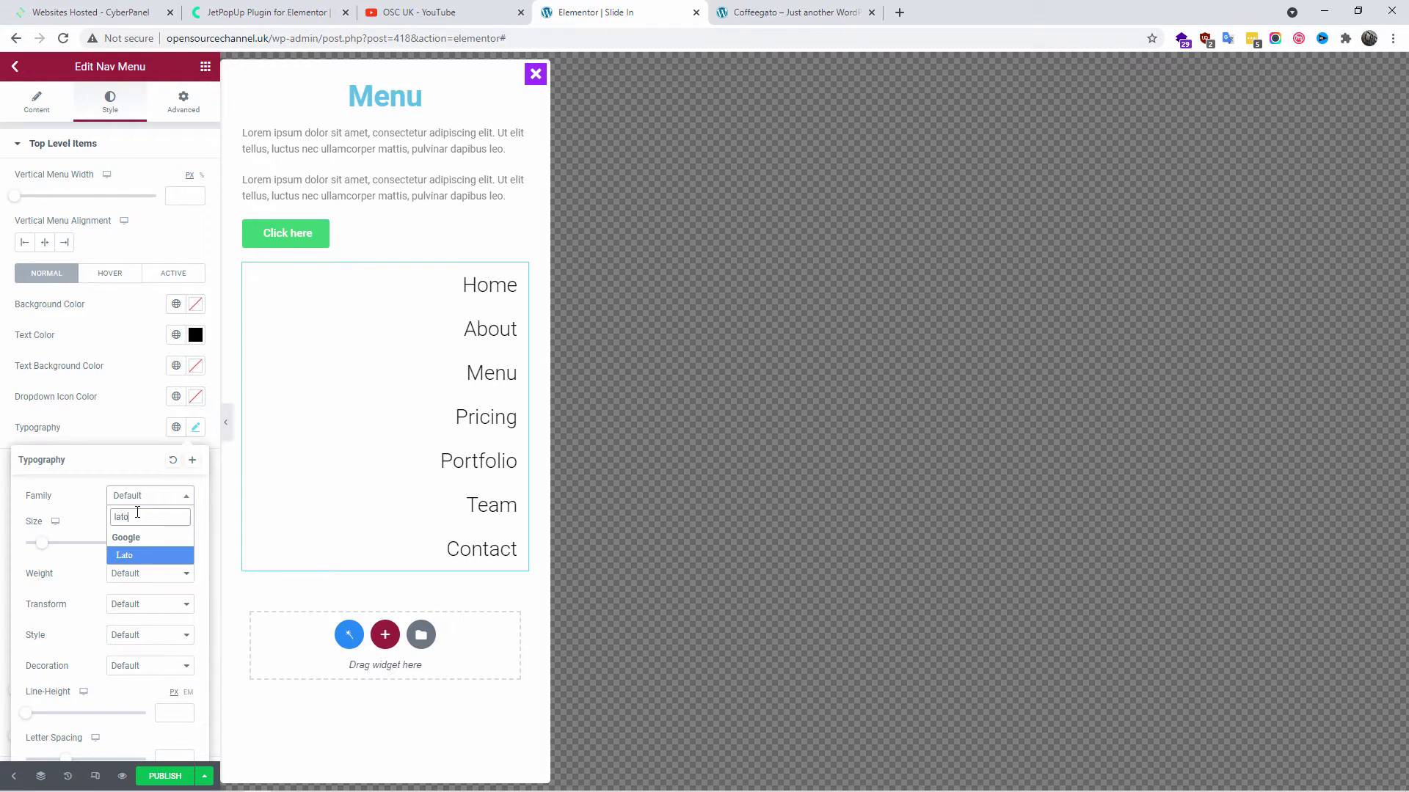
left_click(133, 559)
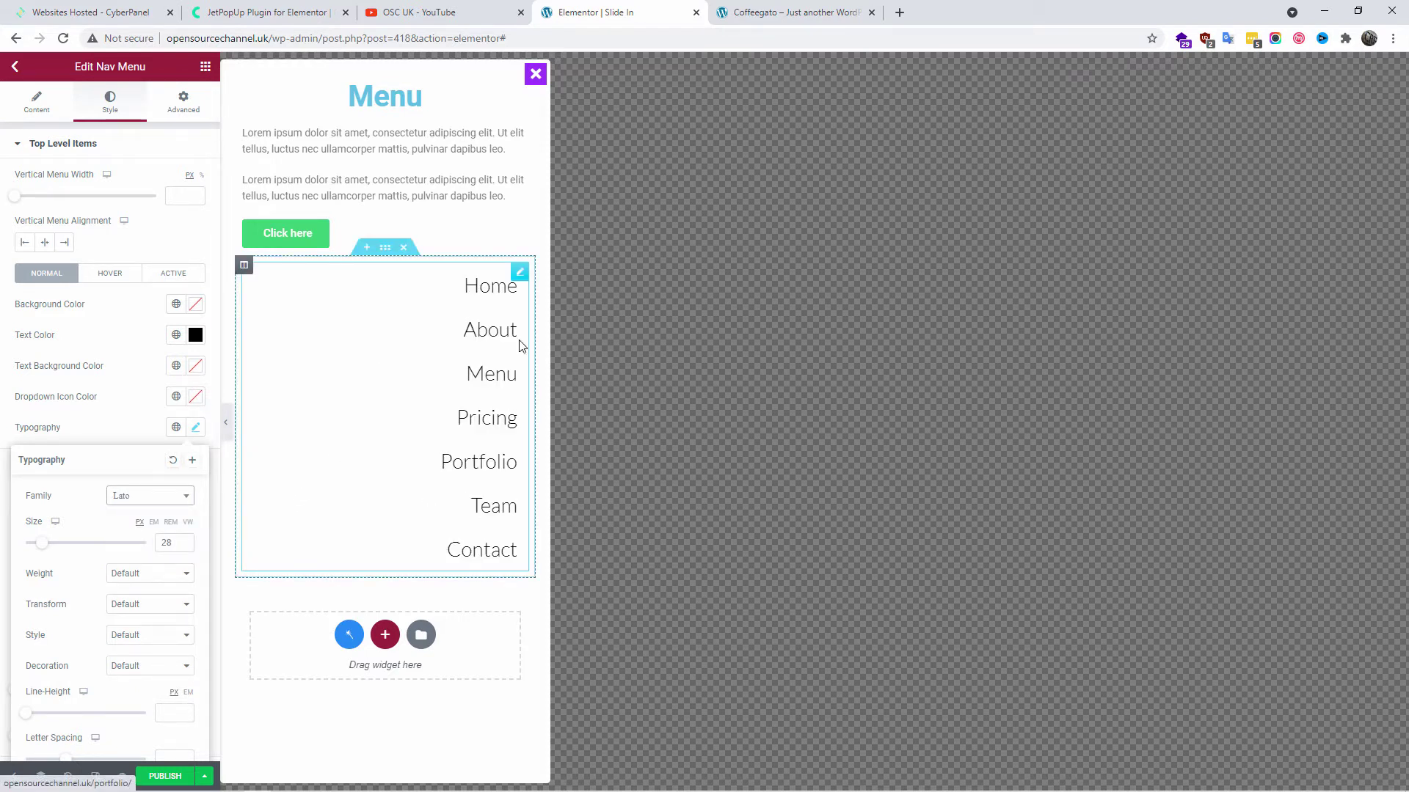
left_click(183, 546)
left_click(168, 572)
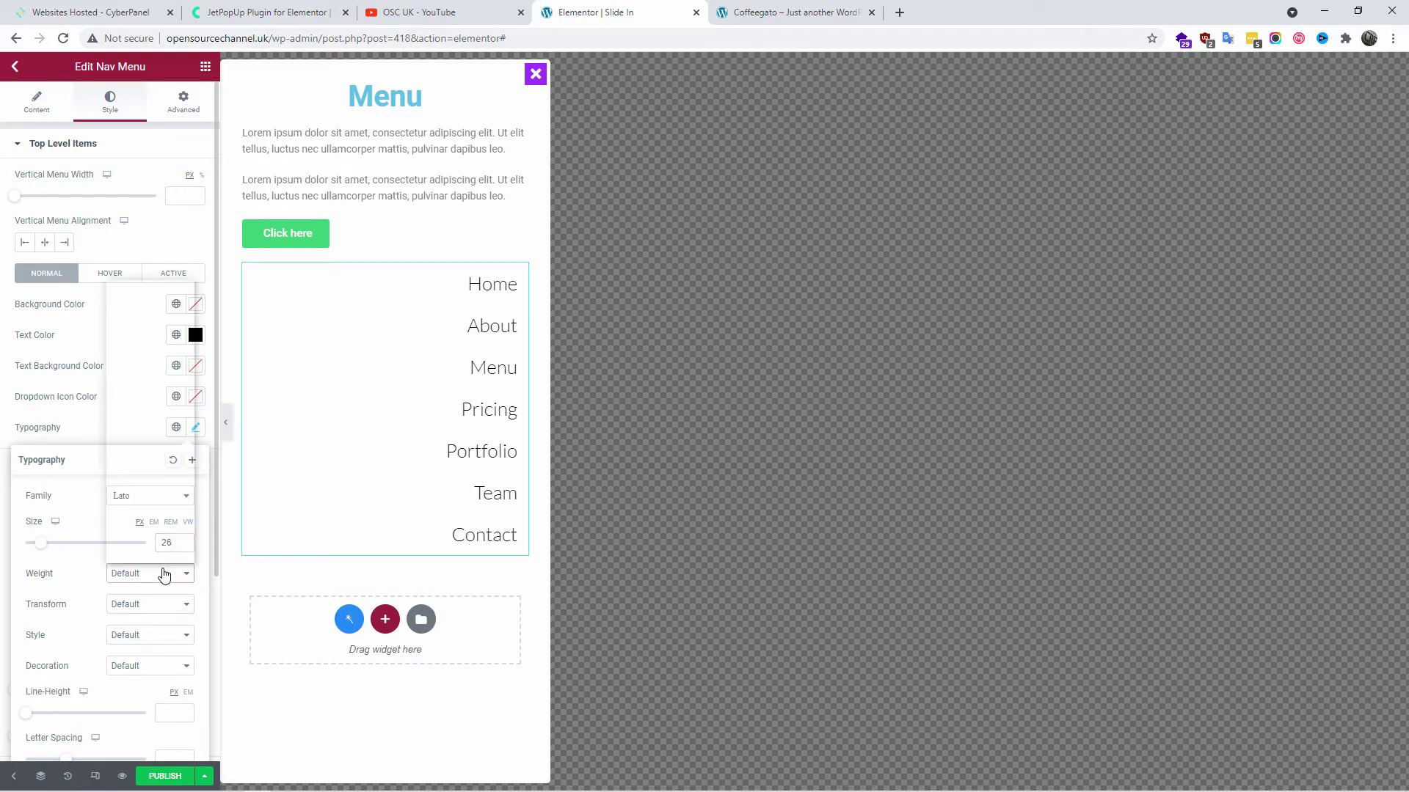
left_click(144, 381)
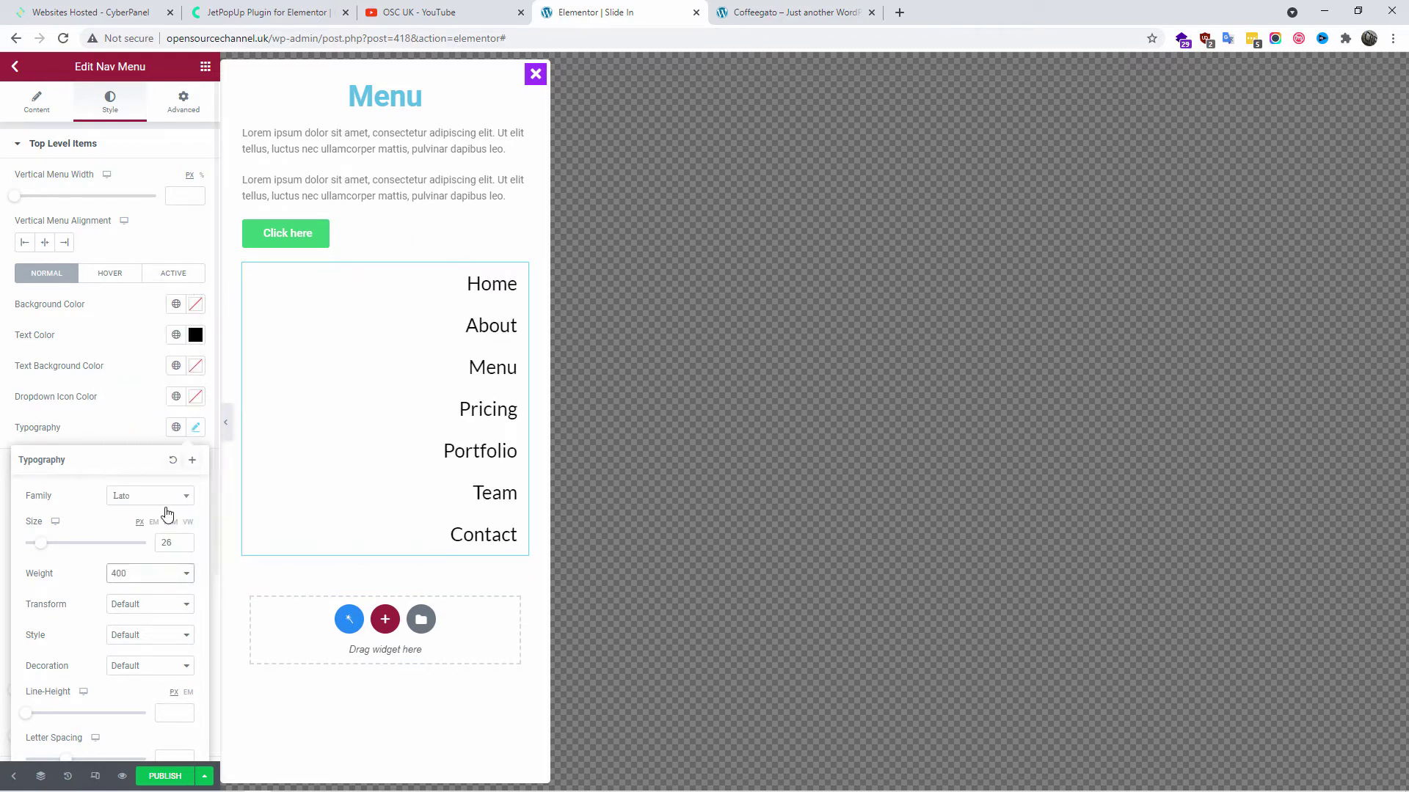
left_click(132, 574)
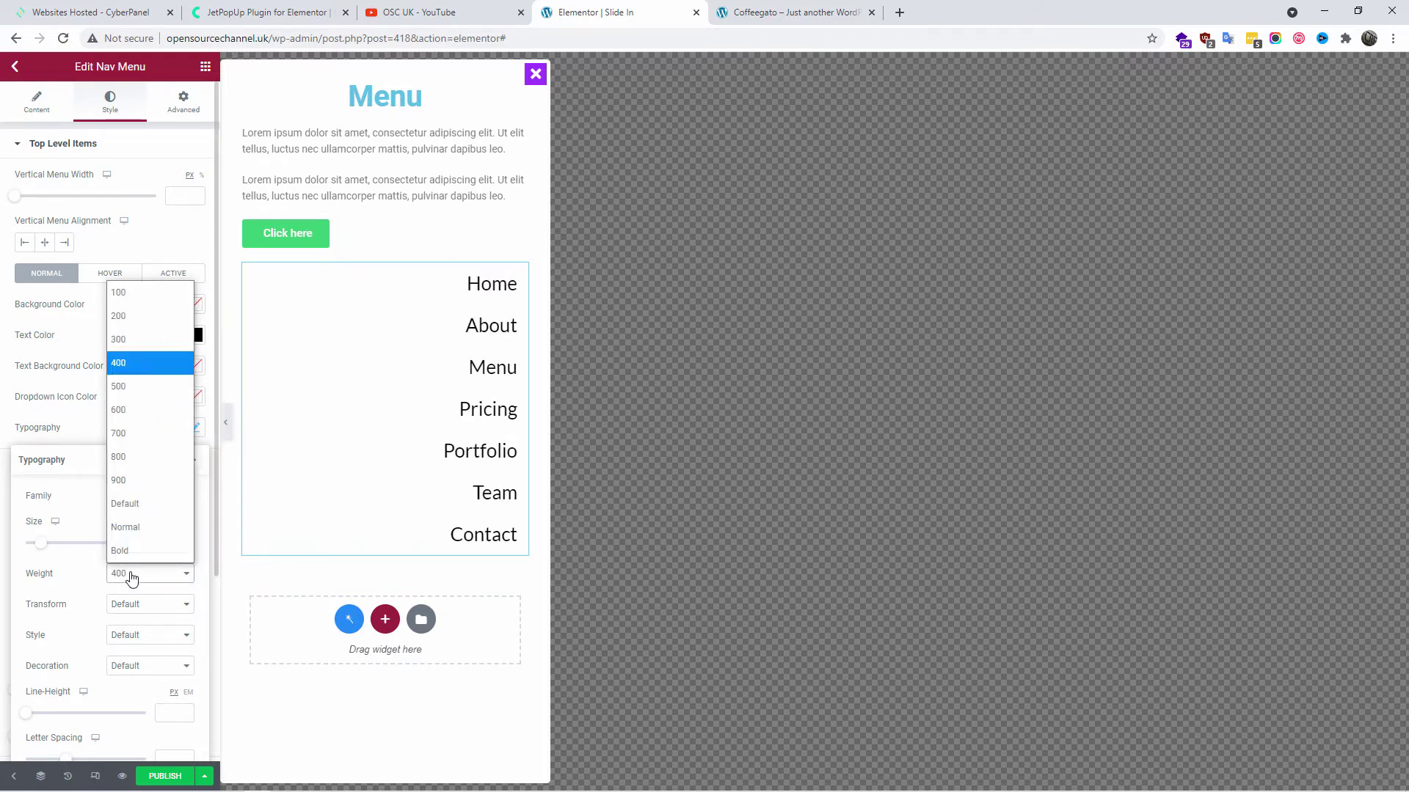
left_click(139, 340)
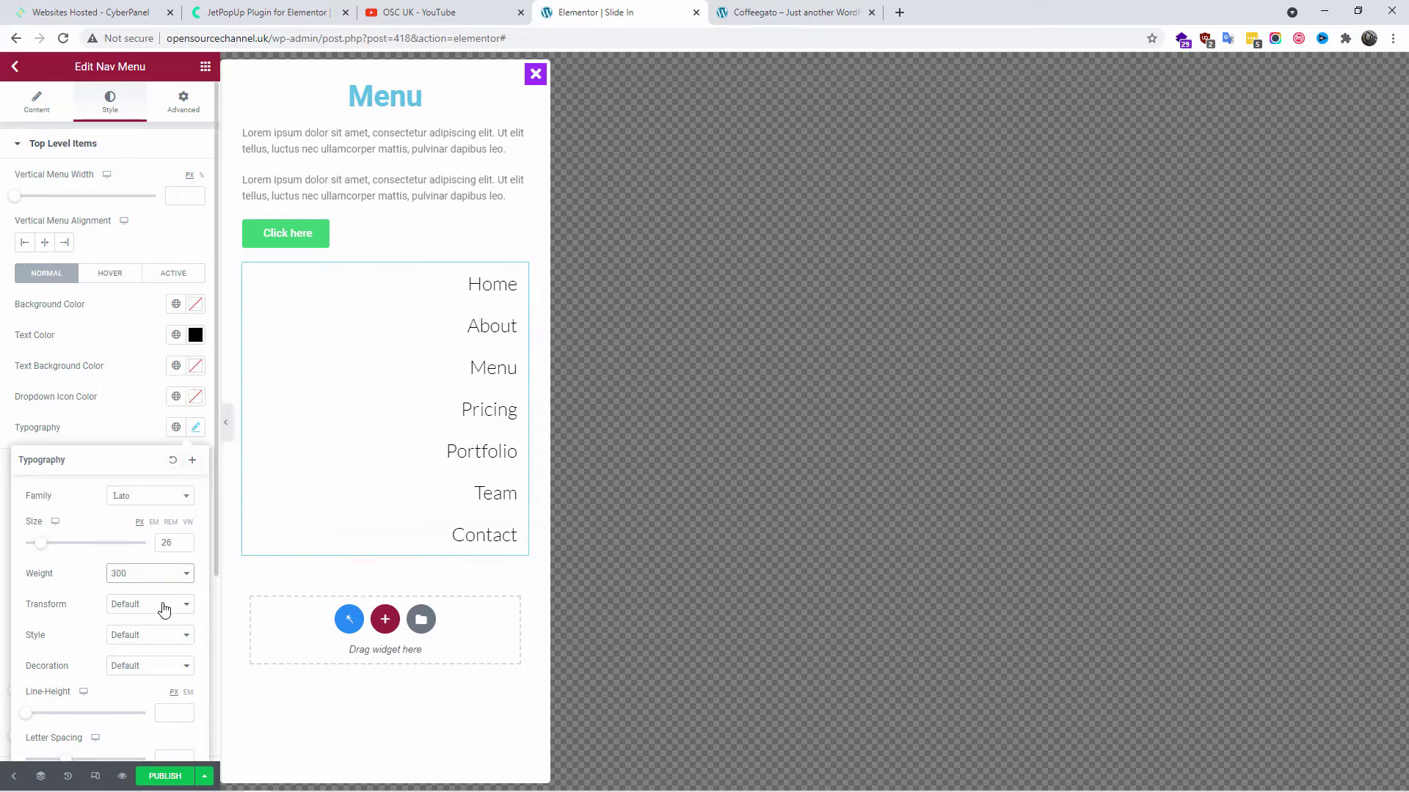
Set the hover link text colour to red #FF0000
left_click(108, 274)
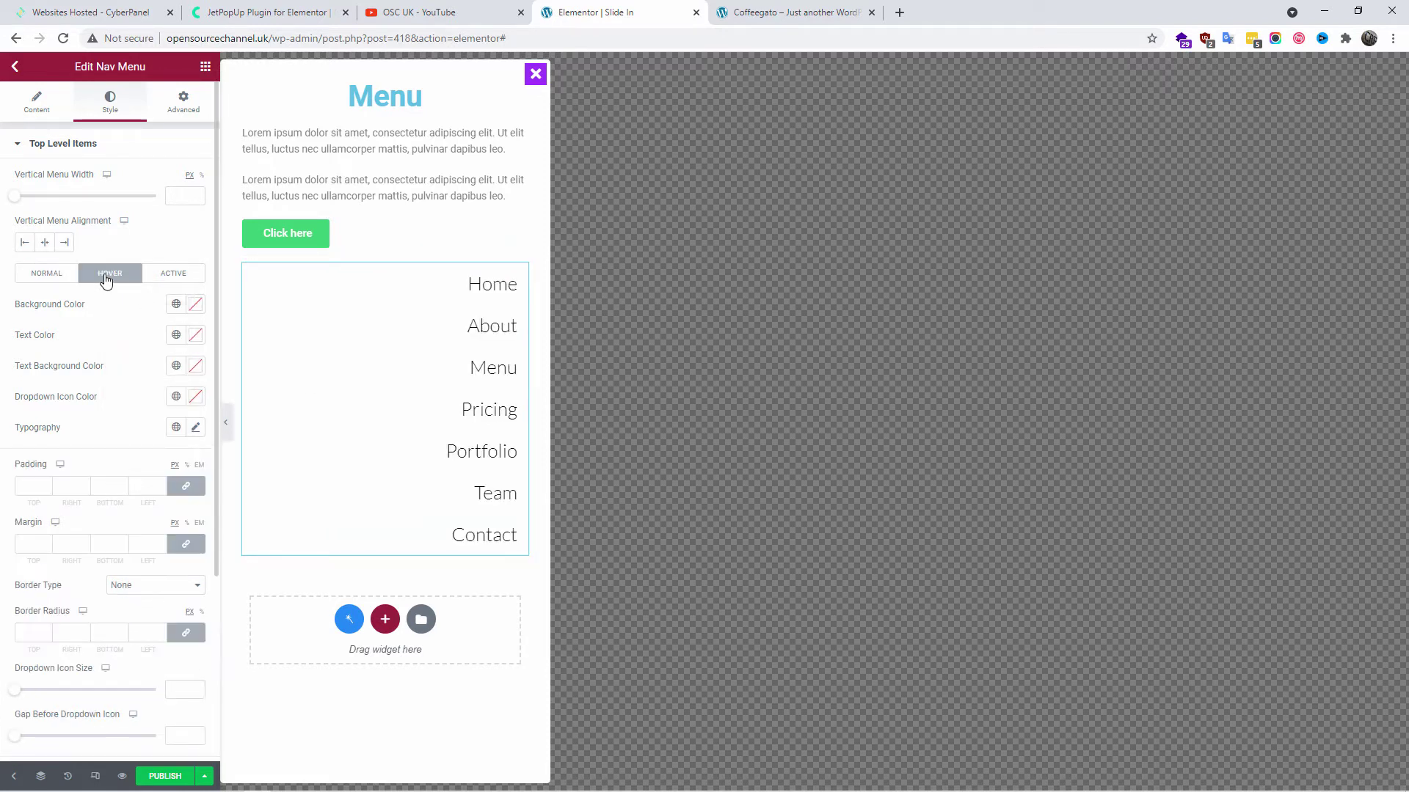
left_click(198, 338)
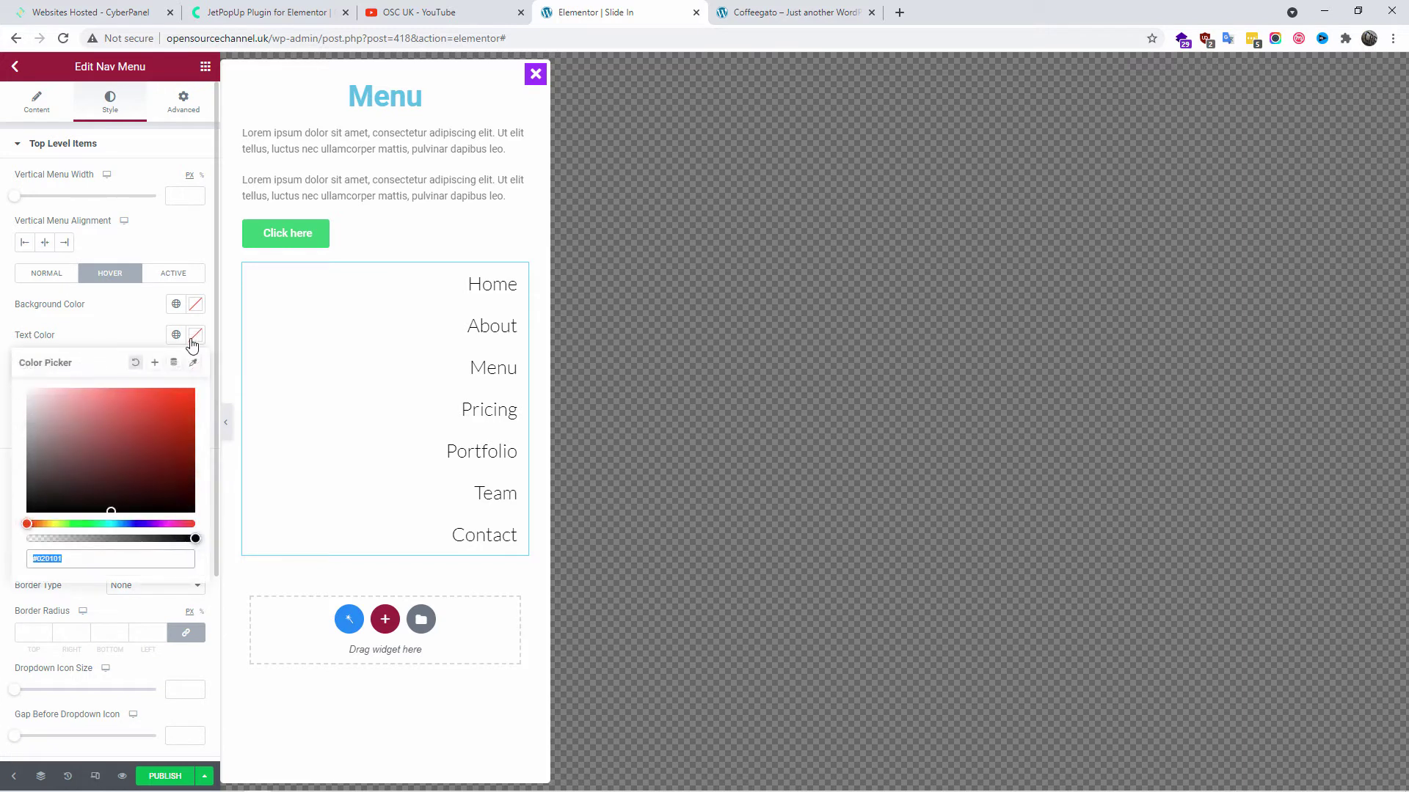
left_click_drag(151, 412, 231, 379)
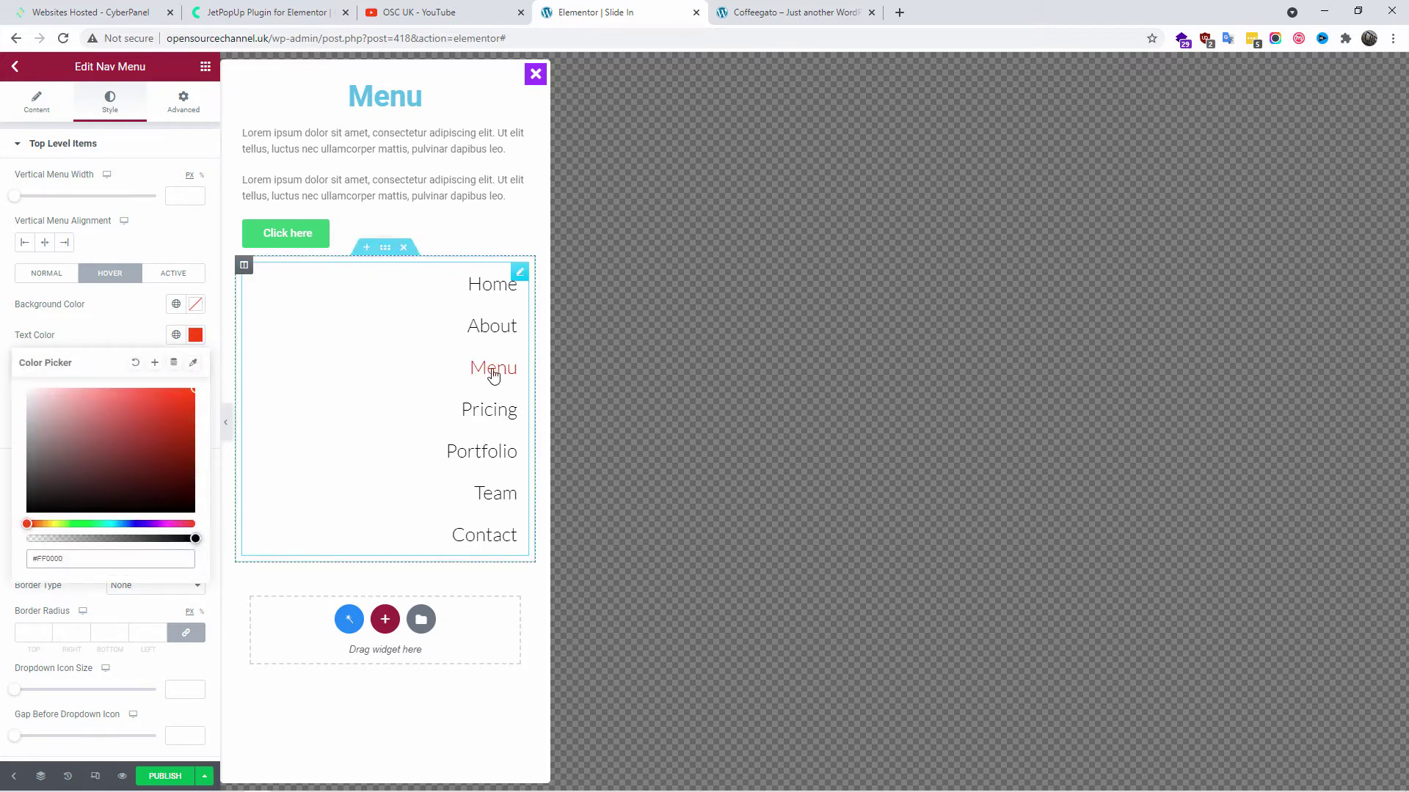
Set the active link text colour to cyan #02D1FF and publish the popup
left_click(173, 273)
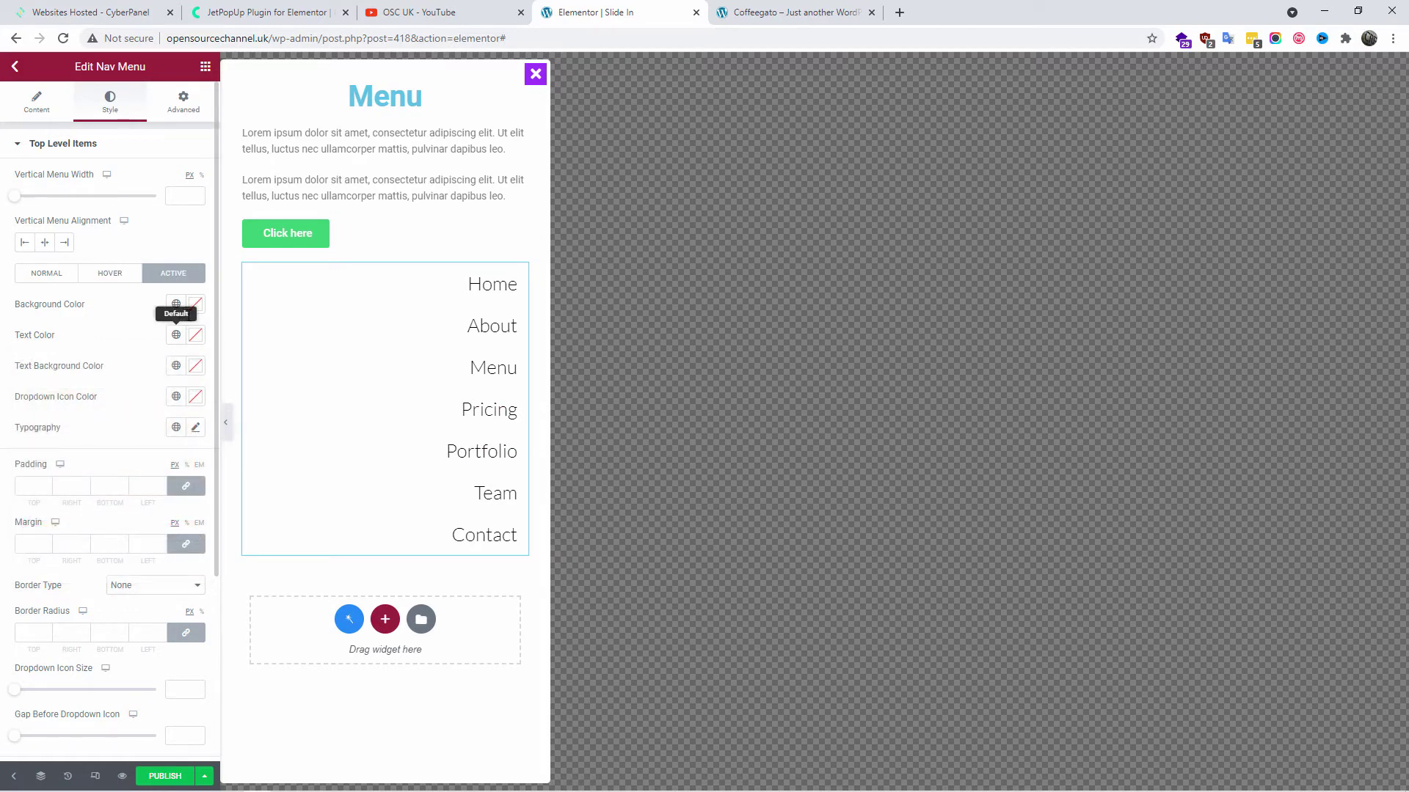
left_click(196, 336)
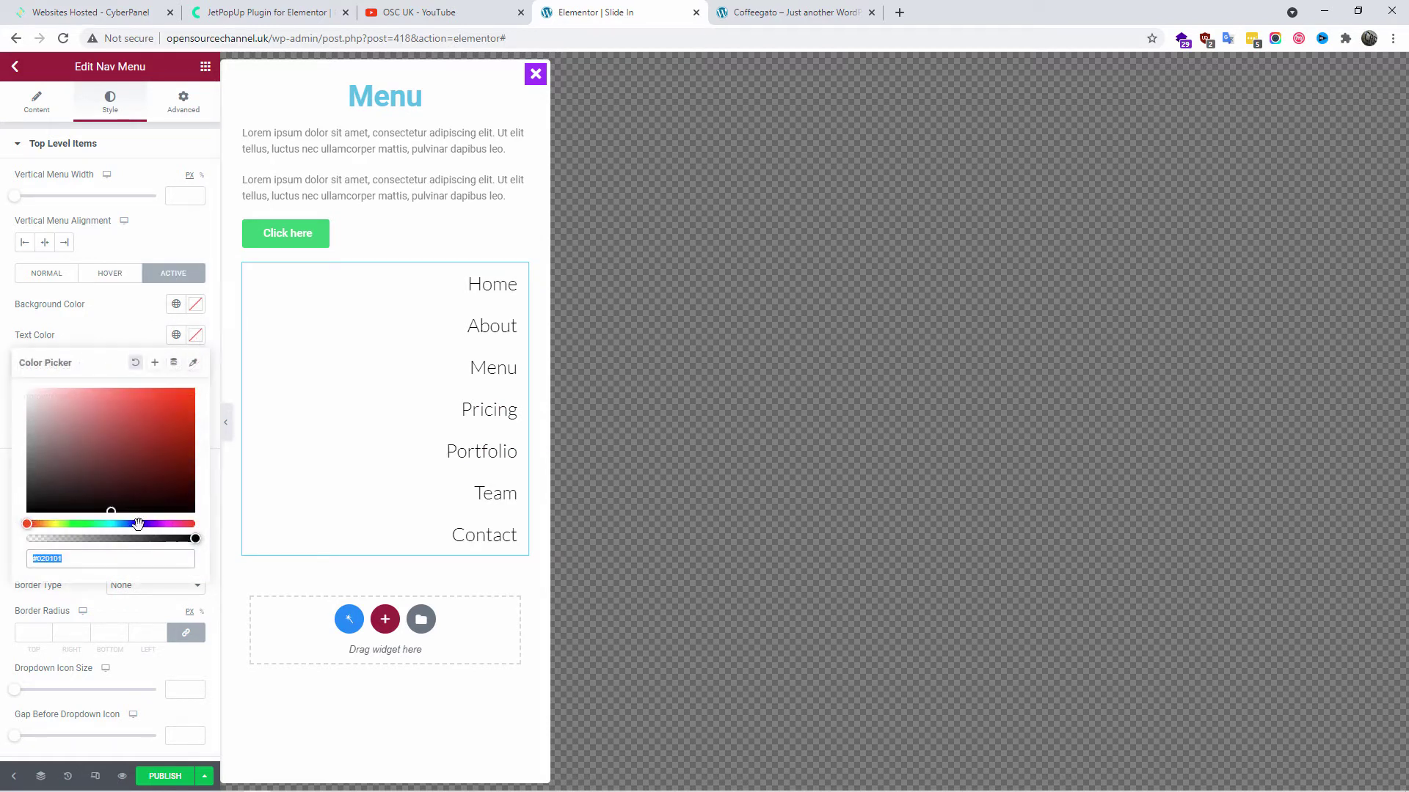
left_click_drag(134, 524, 116, 524)
left_click(193, 389)
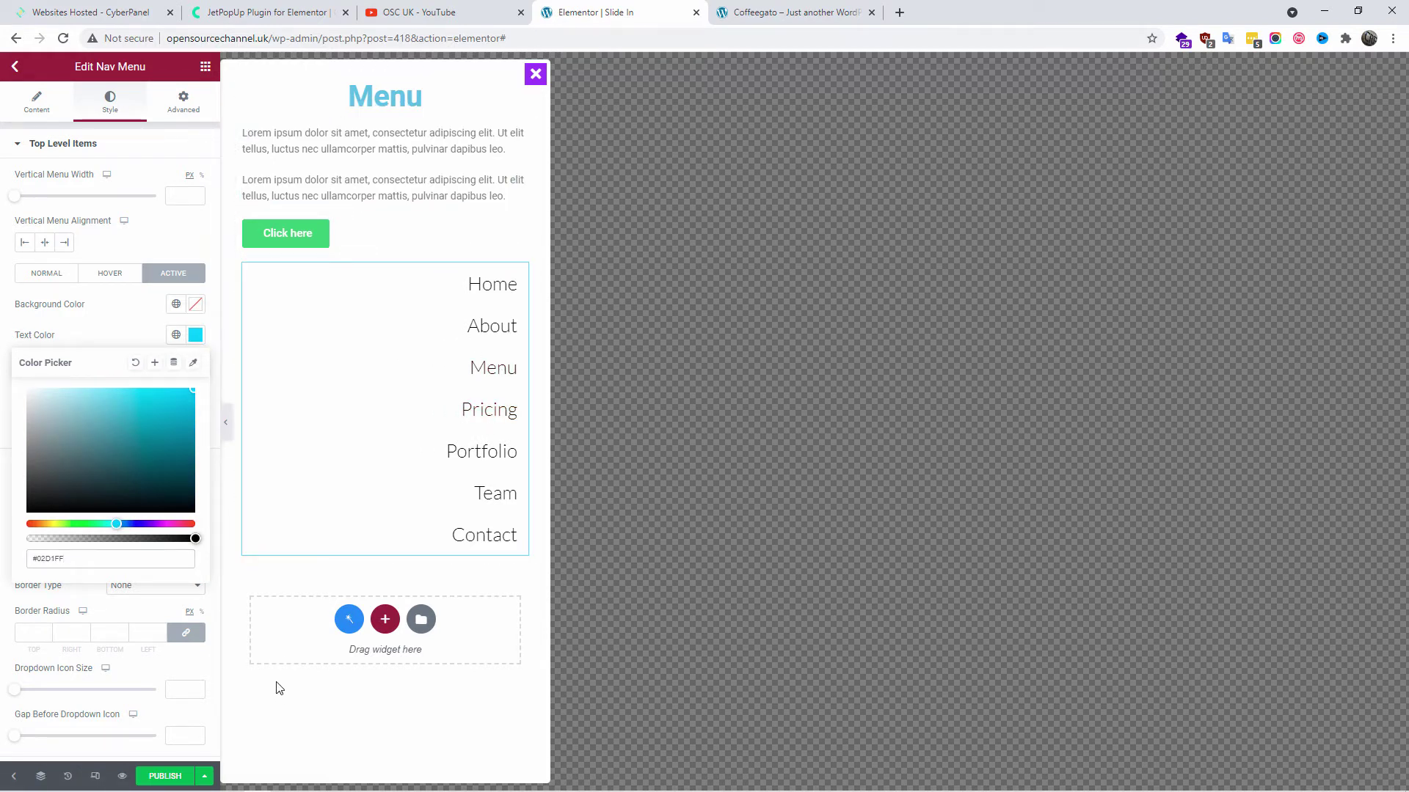
left_click(184, 102)
left_click(175, 777)
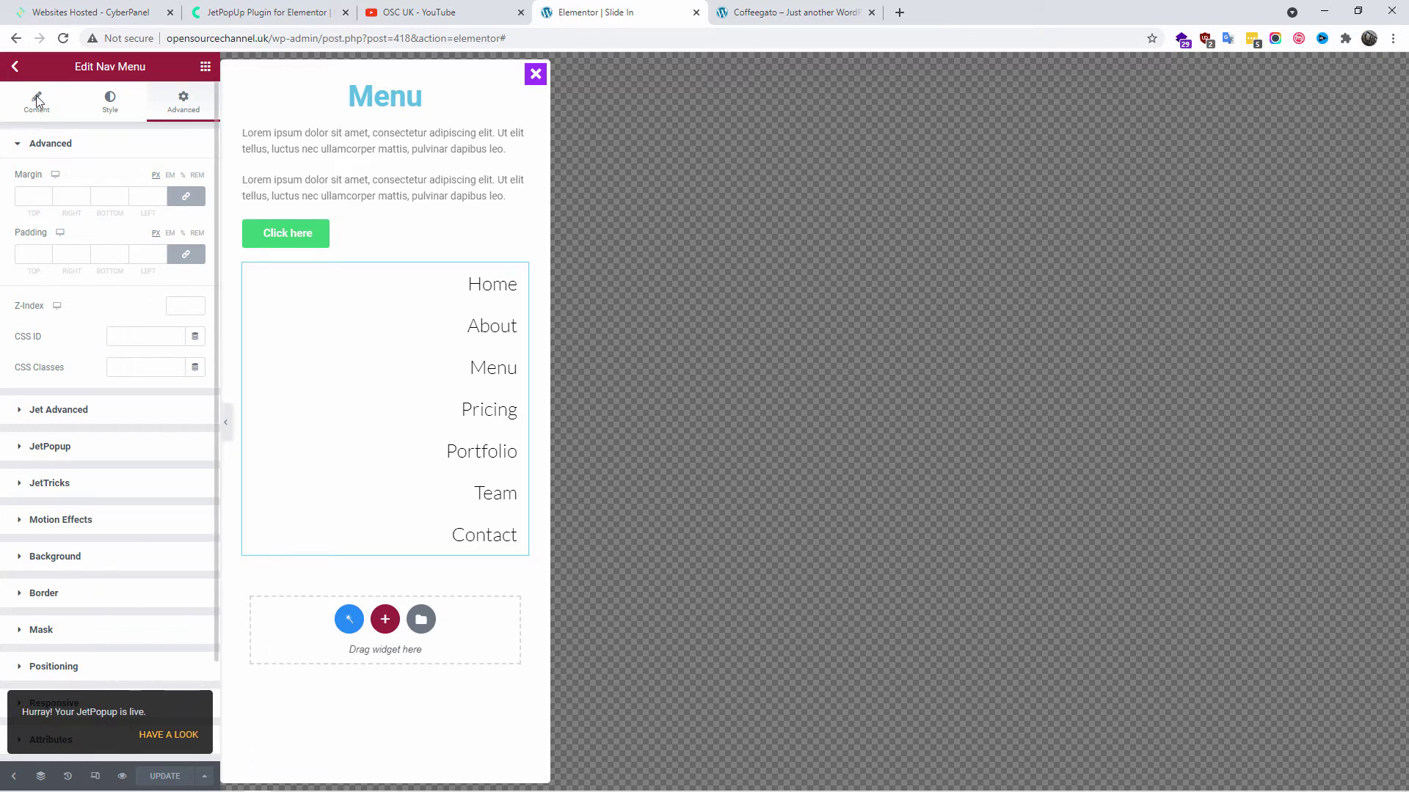
Exit to the dashboard, check All Popups, and reopen the Slide In popup in Elementor
left_click(19, 70)
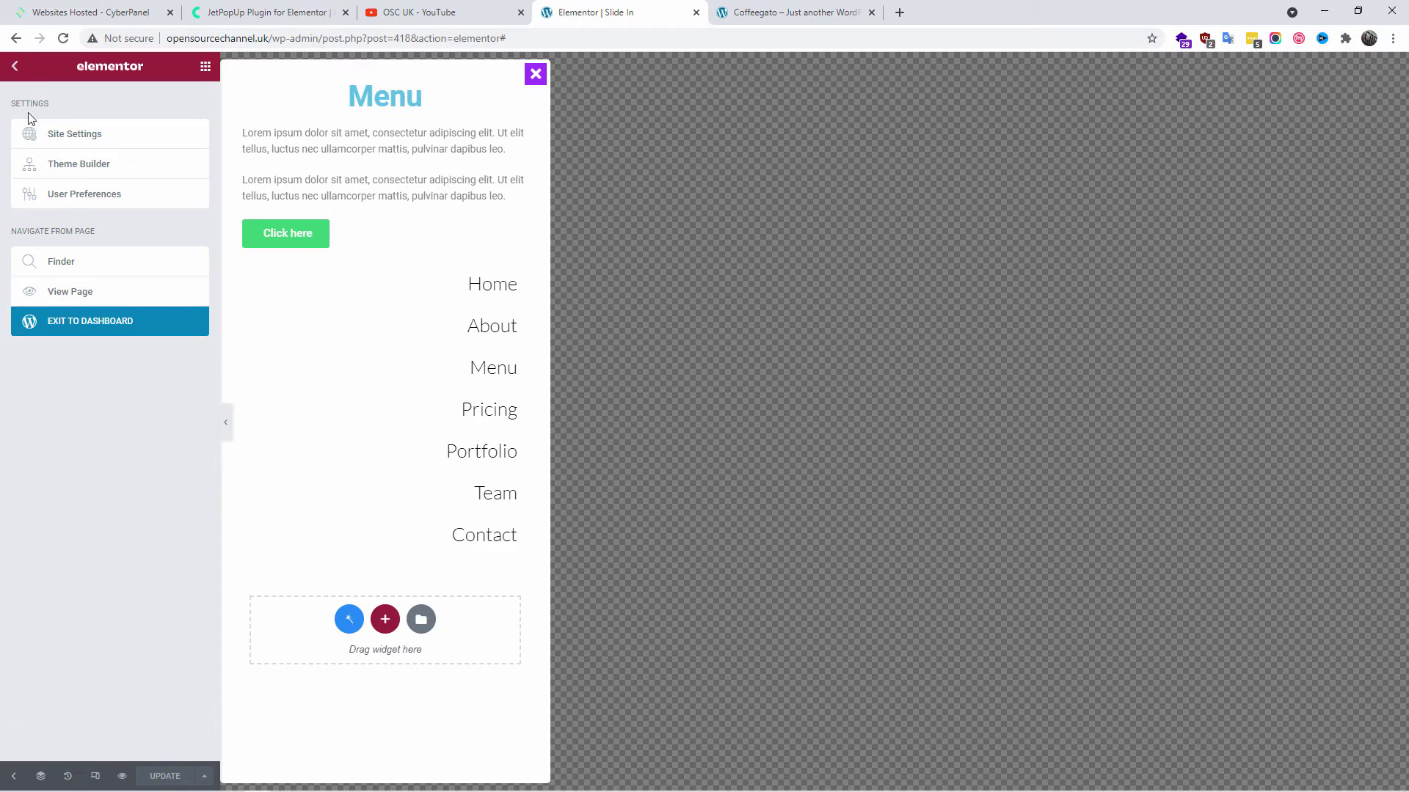
left_click(95, 324)
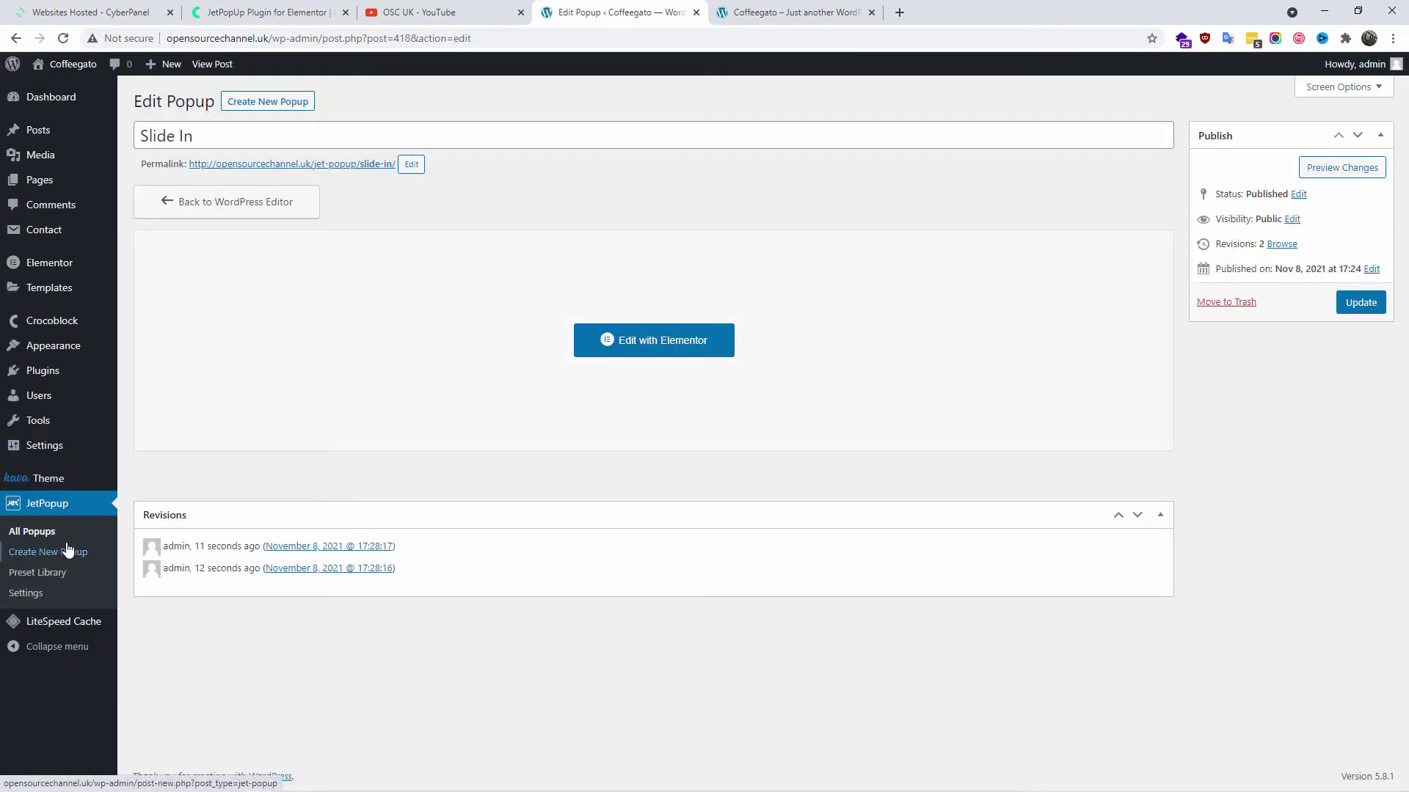
left_click(33, 532)
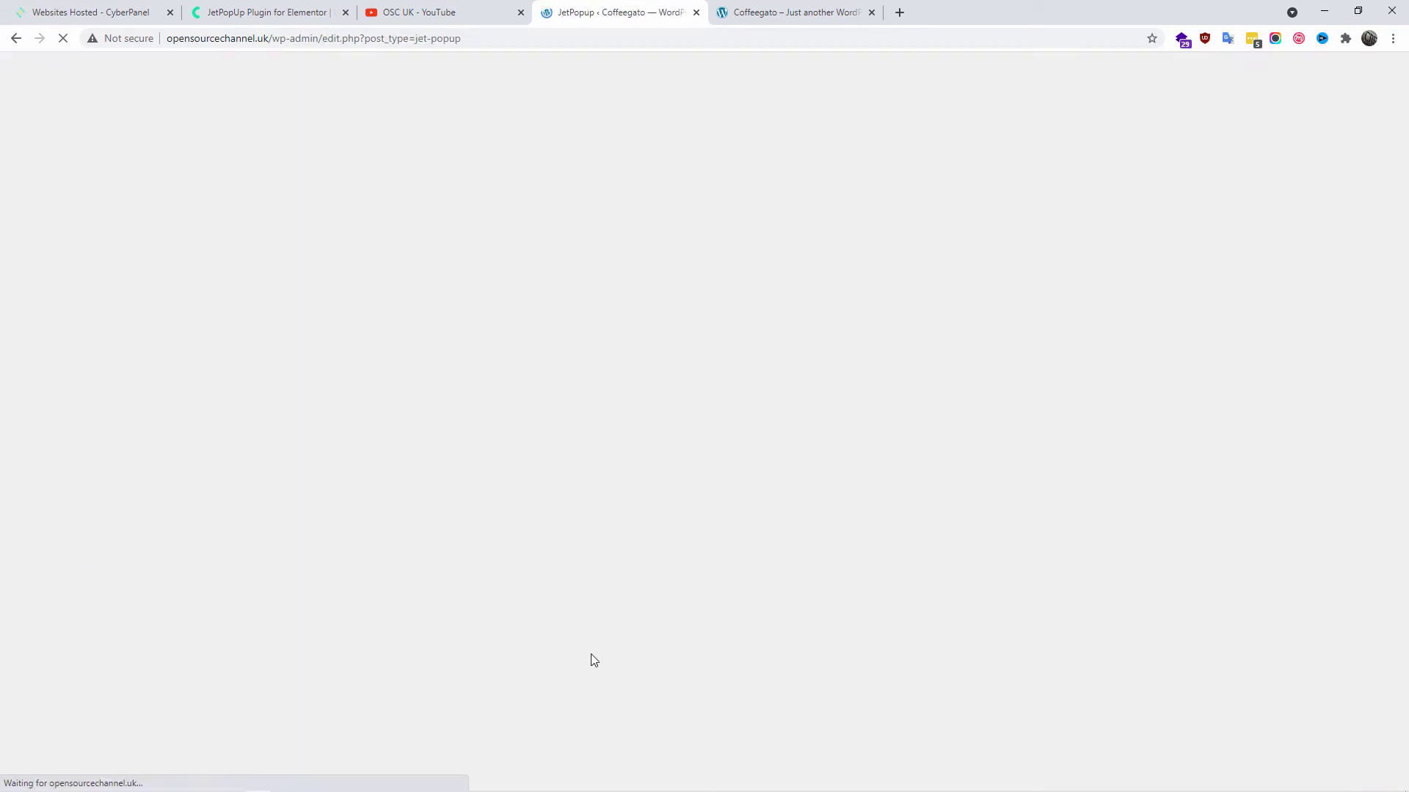
mouse_move(744, 223)
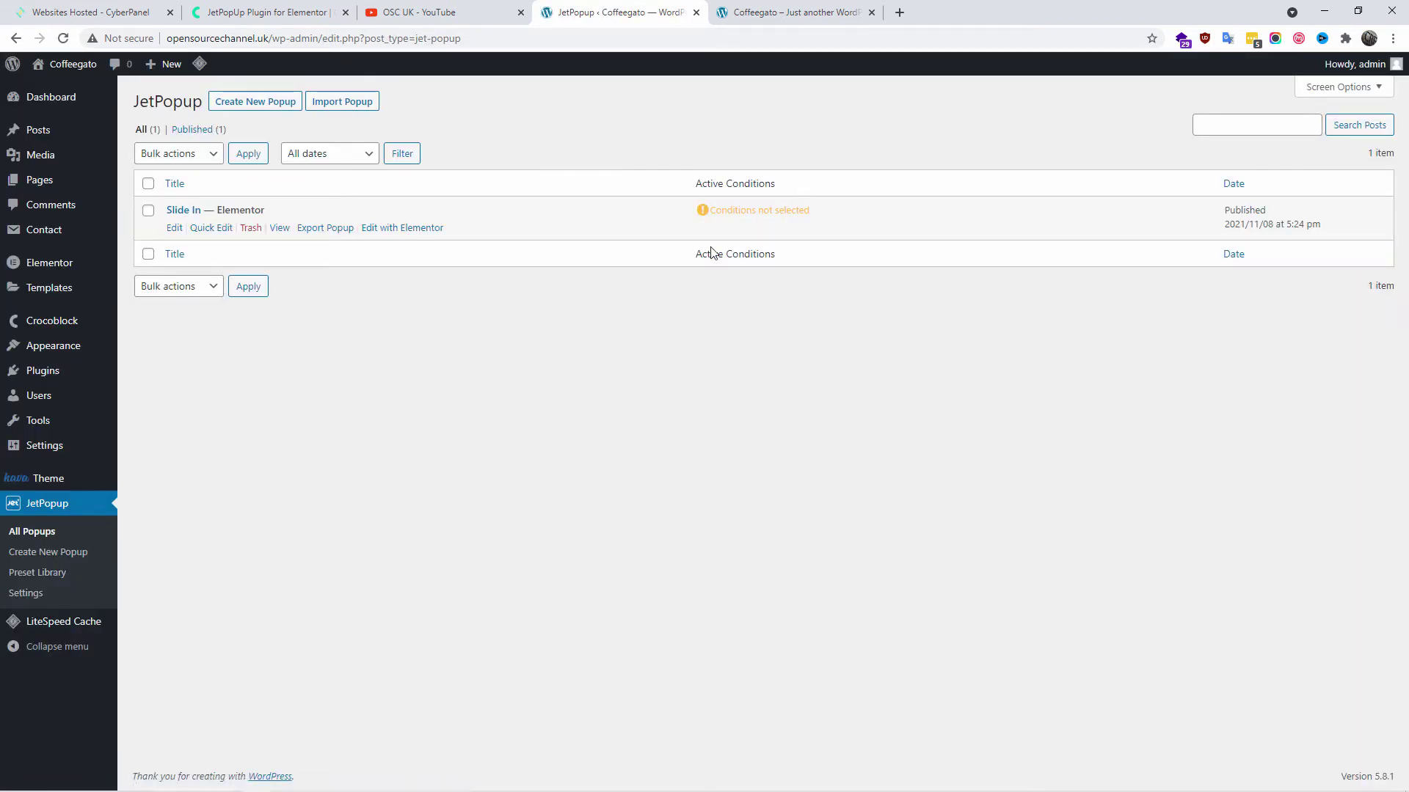
left_click(411, 230)
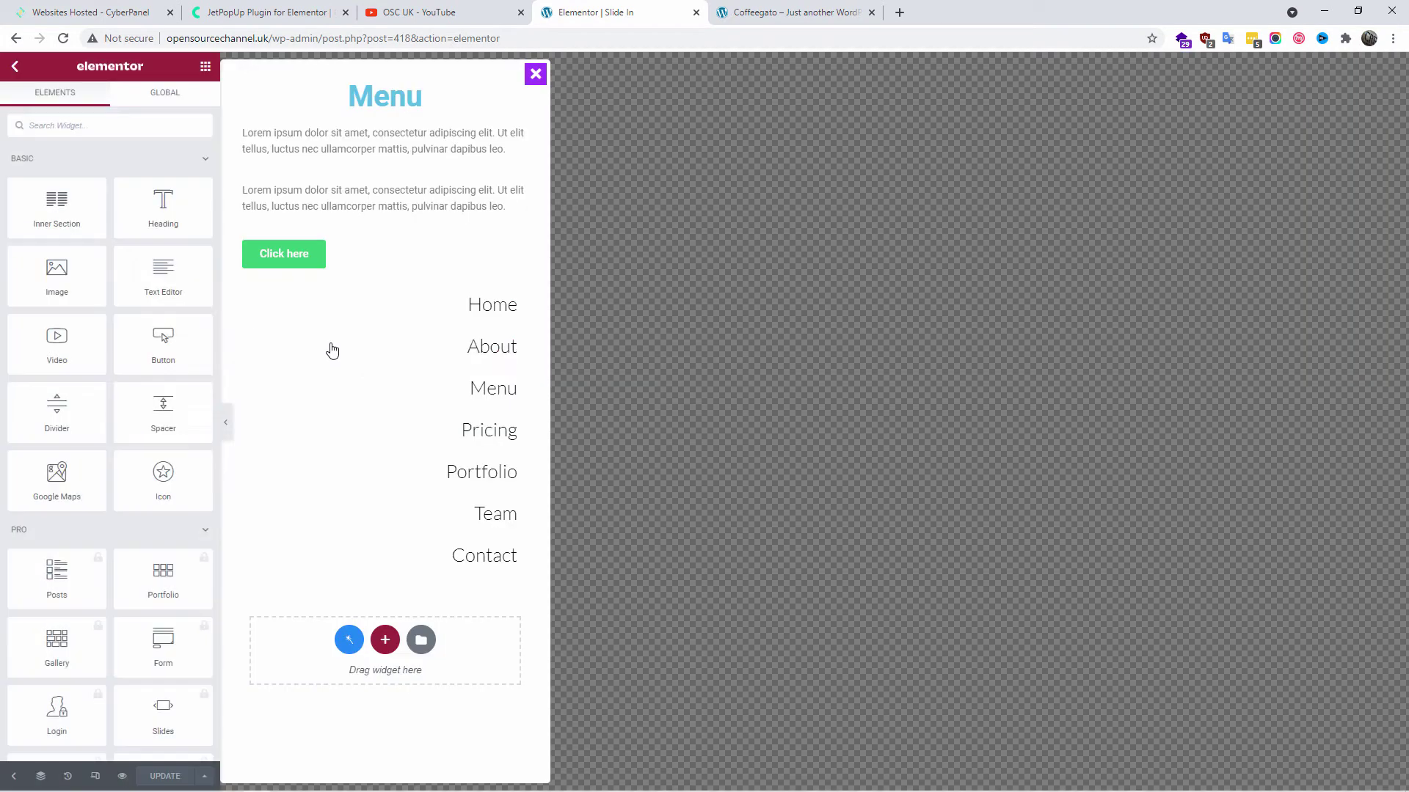
left_click(15, 66)
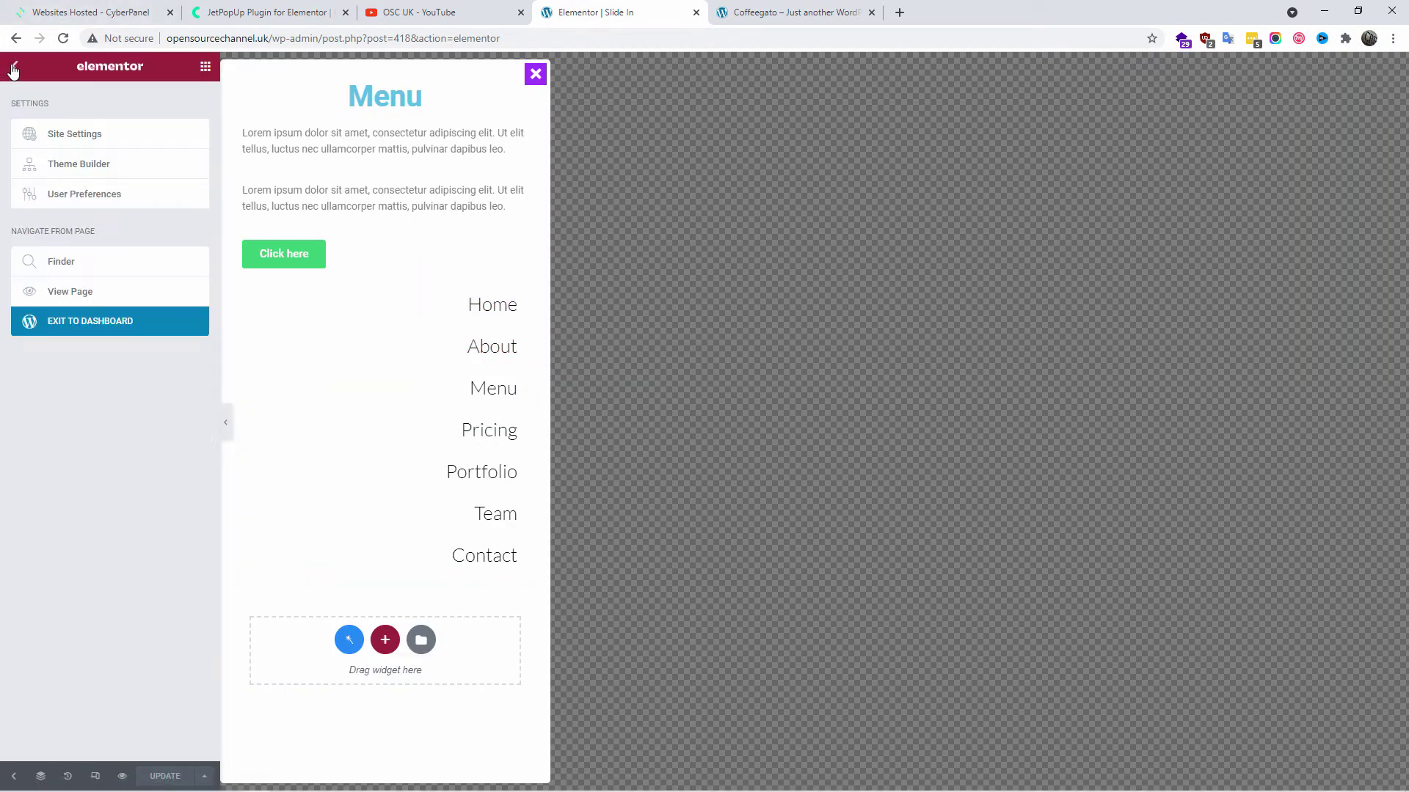
Open the popup's JetPopup settings and launch the Display Conditions Manager
left_click(13, 776)
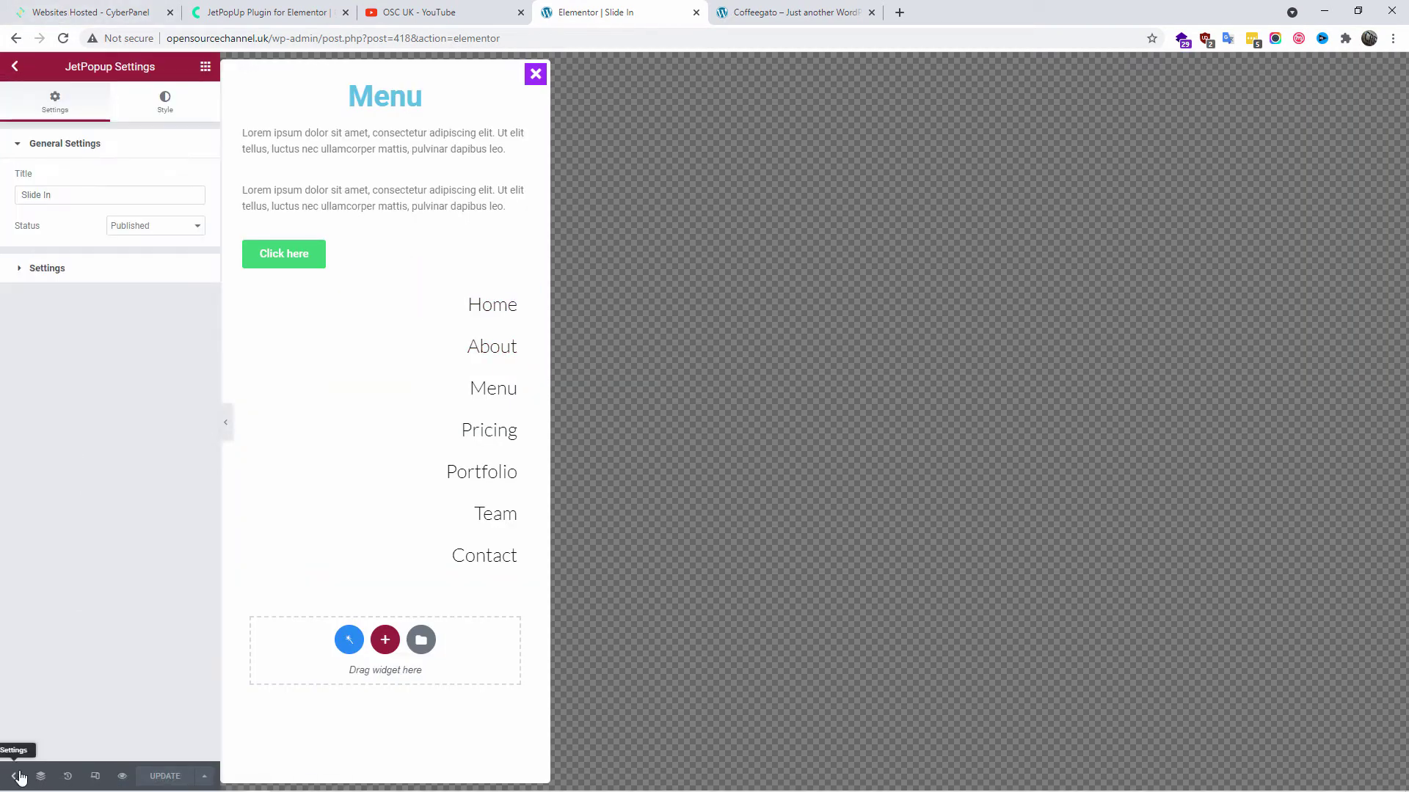
left_click(29, 269)
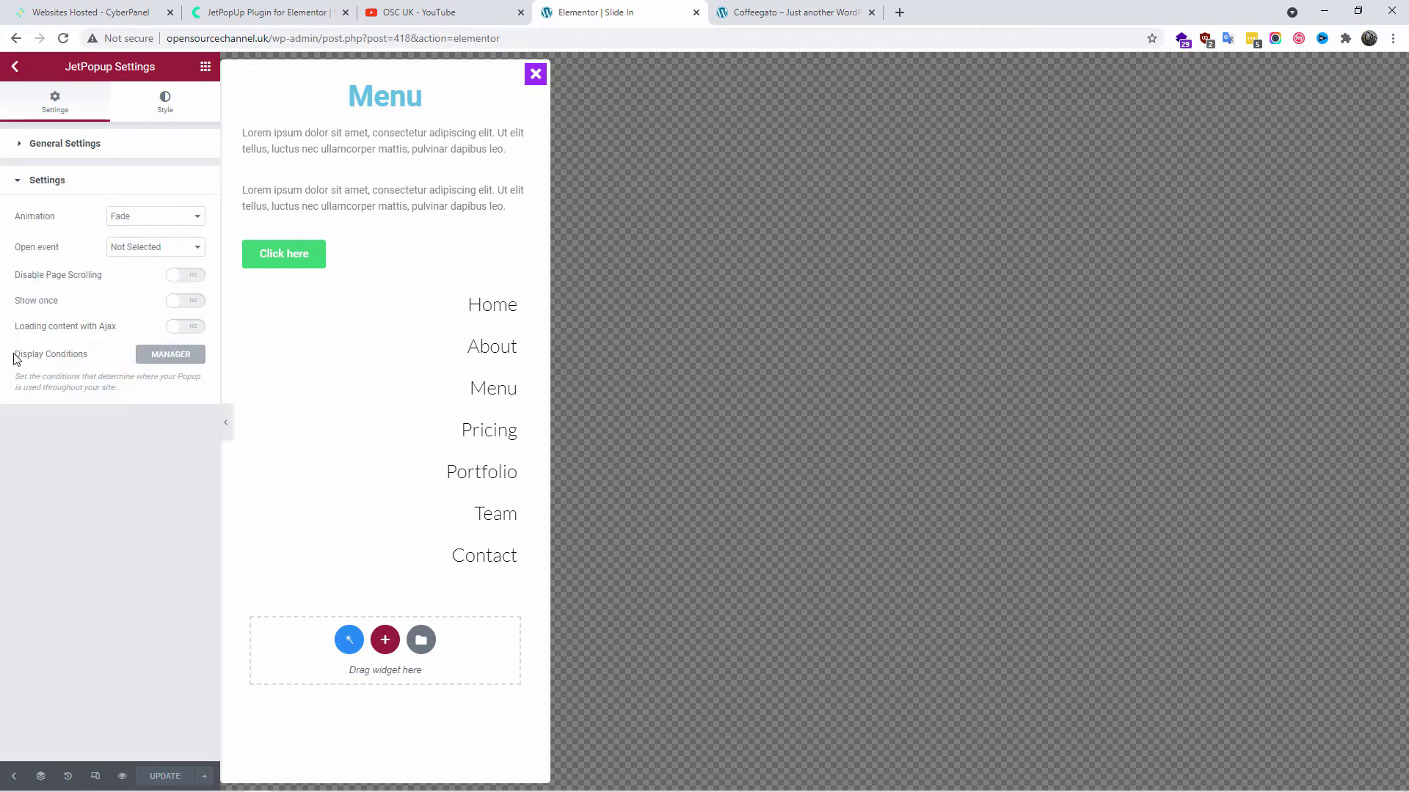
left_click_drag(16, 359, 103, 359)
left_click(153, 358)
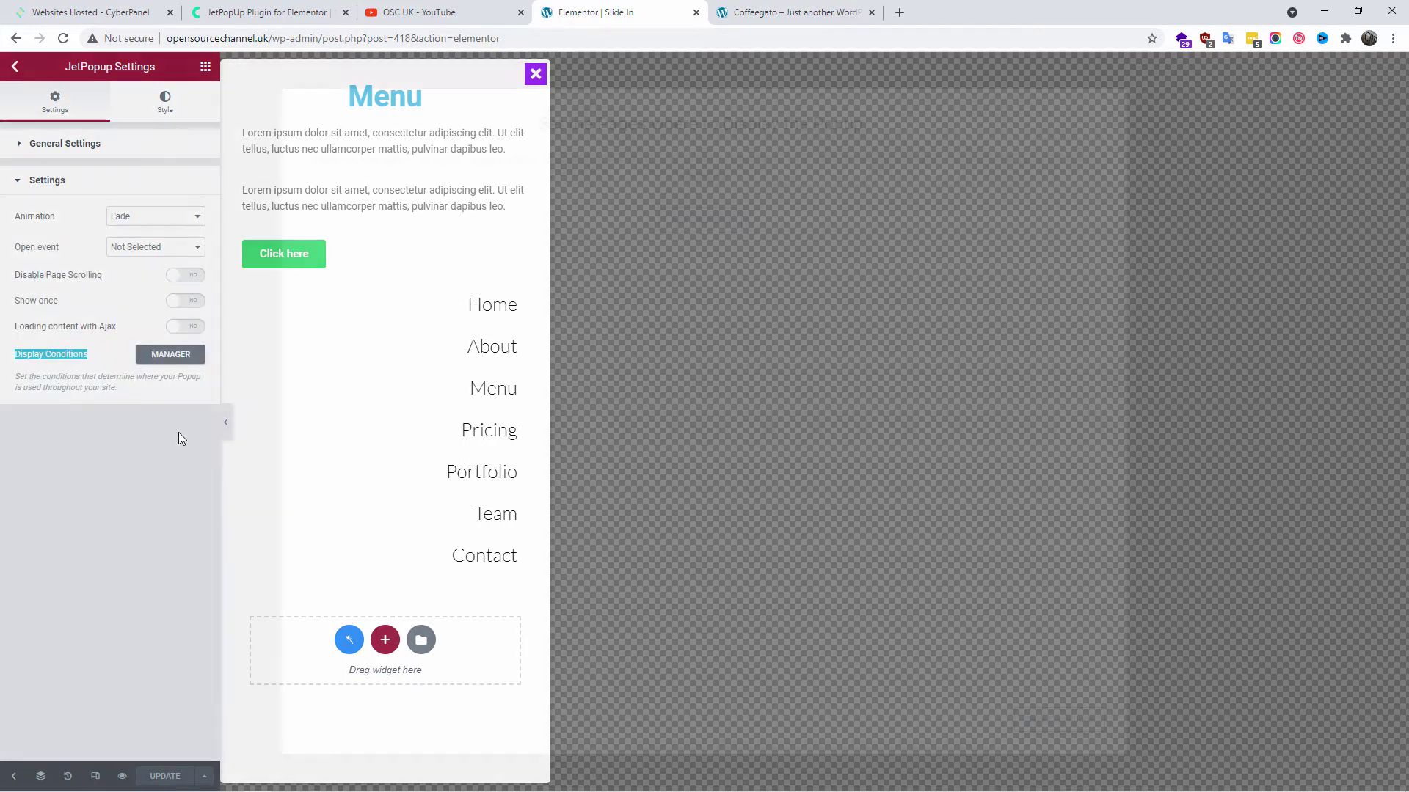
Add and save an Include / Entire Site condition, then exit to the dashboard
left_click(707, 221)
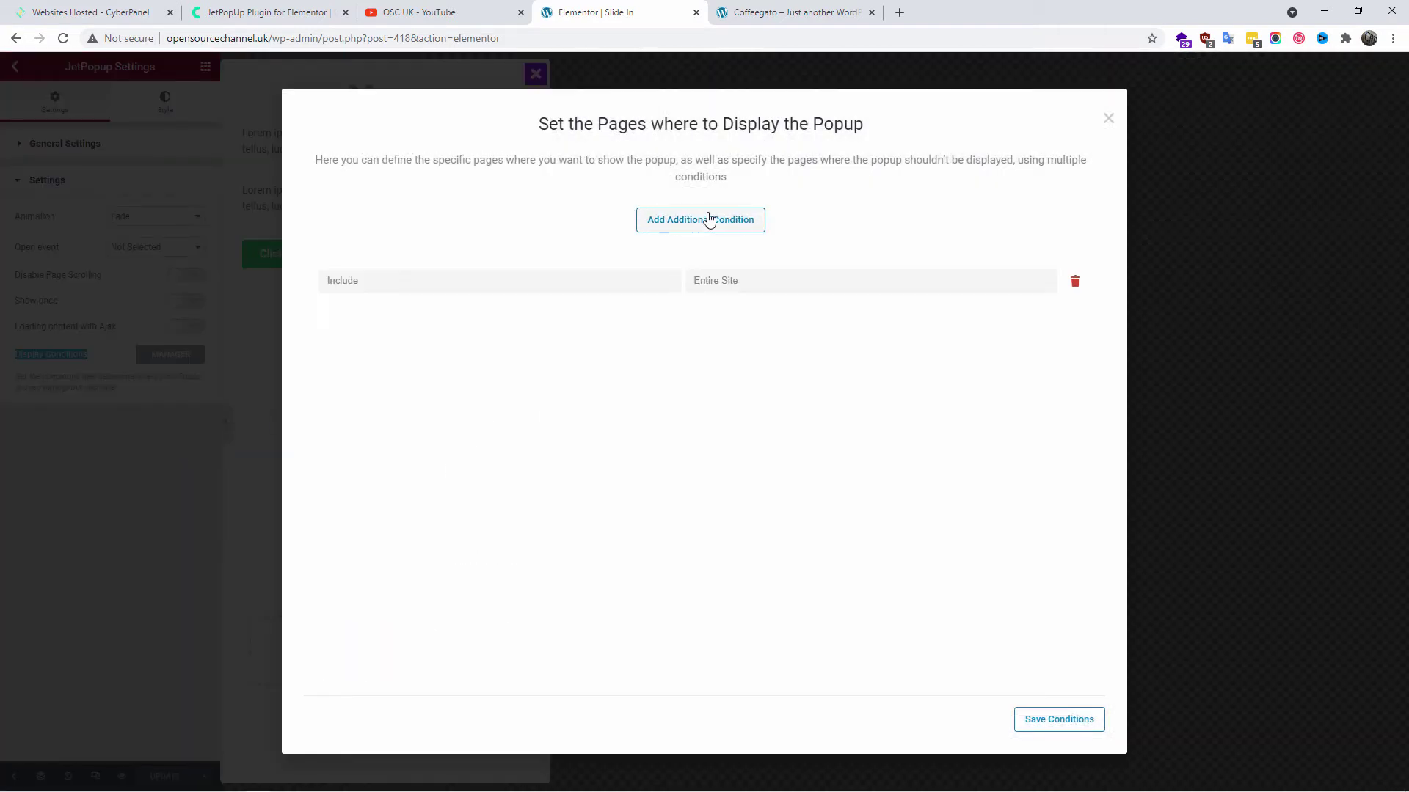
left_click(465, 283)
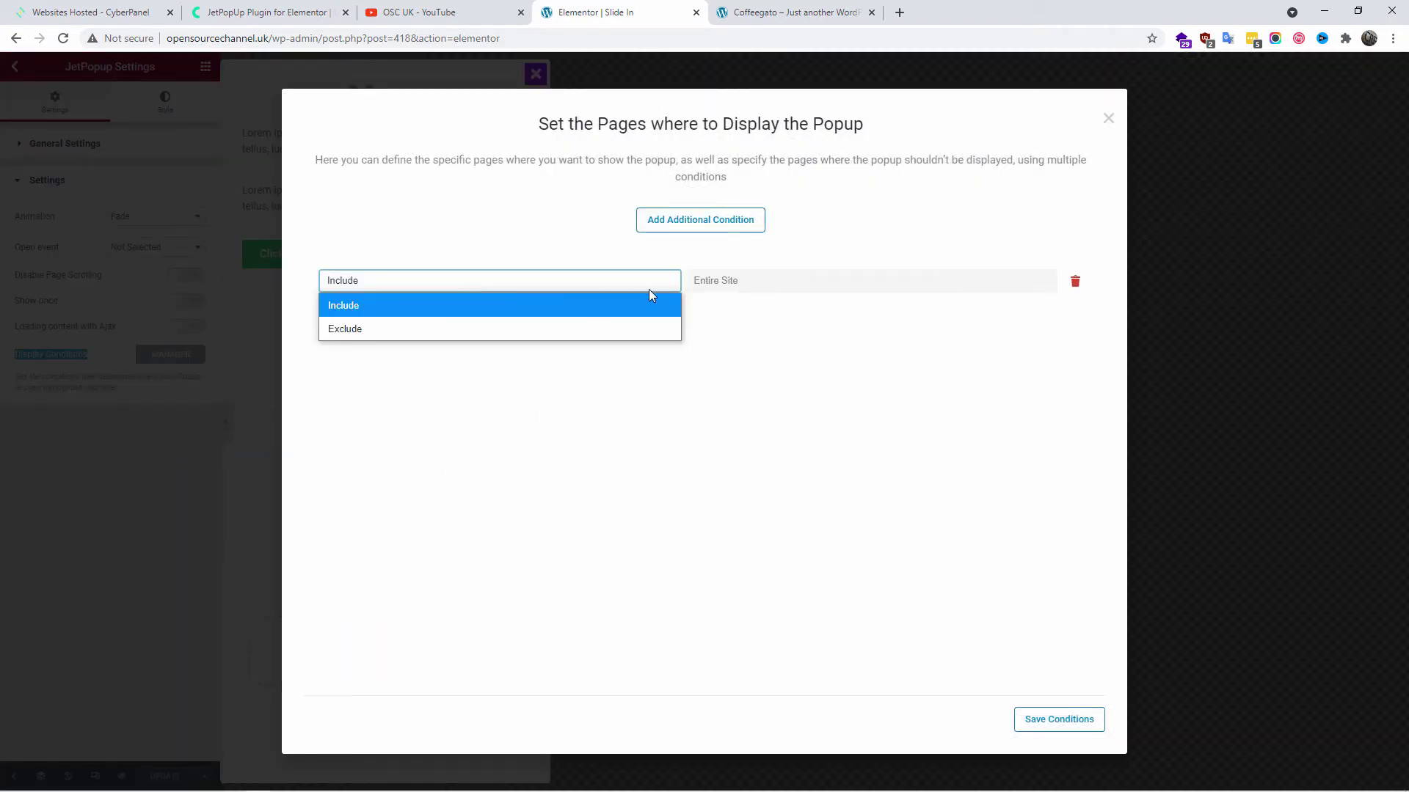
left_click(752, 280)
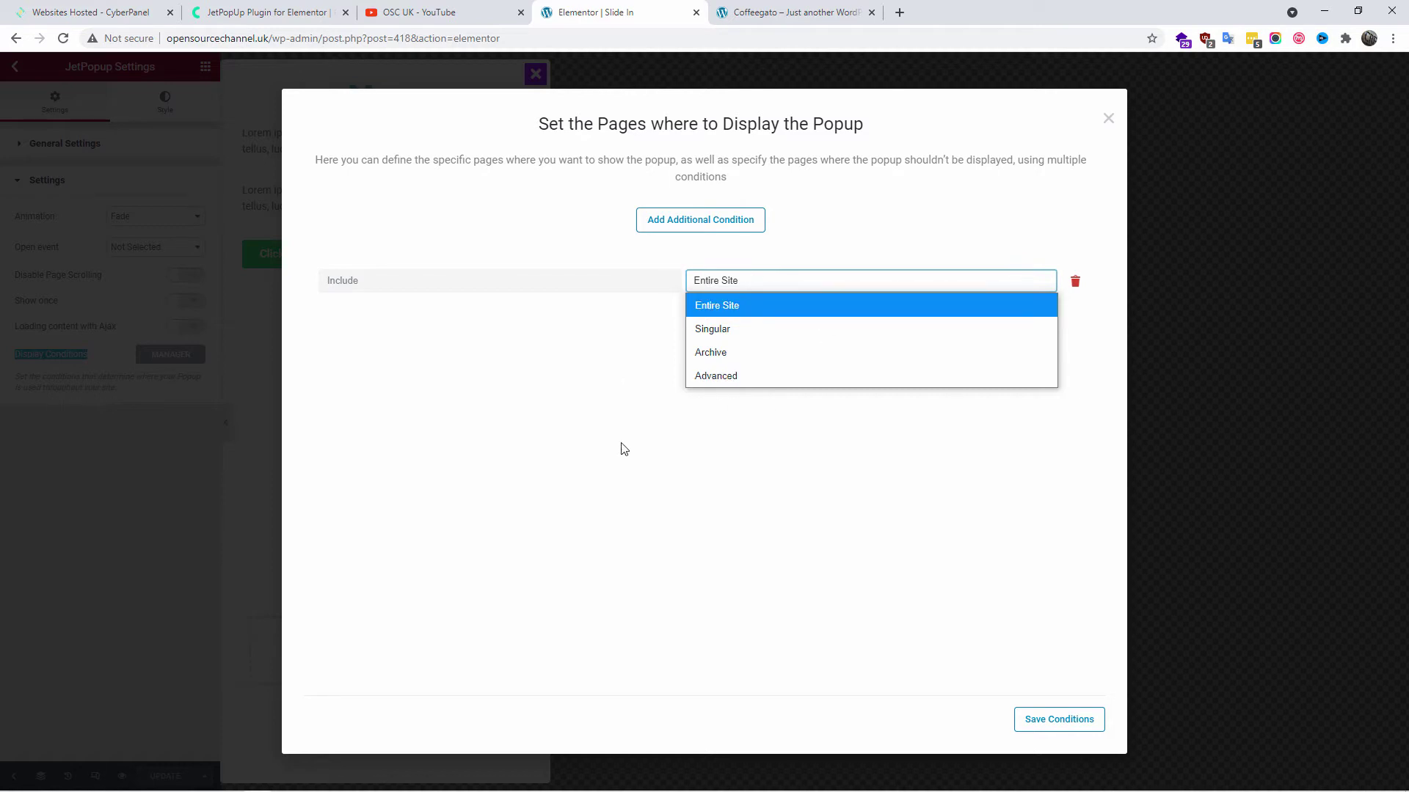
left_click(719, 478)
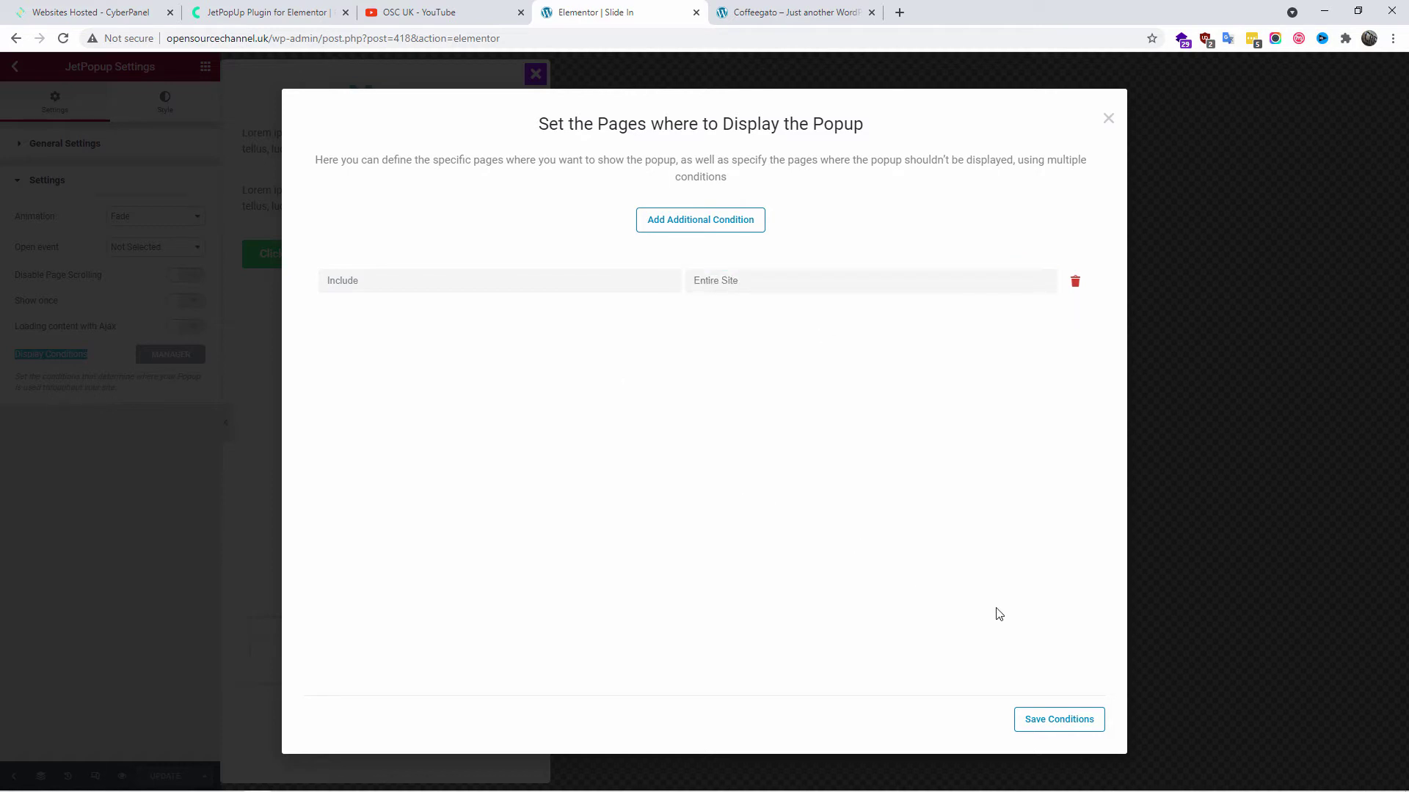
left_click(843, 283)
left_click(731, 311)
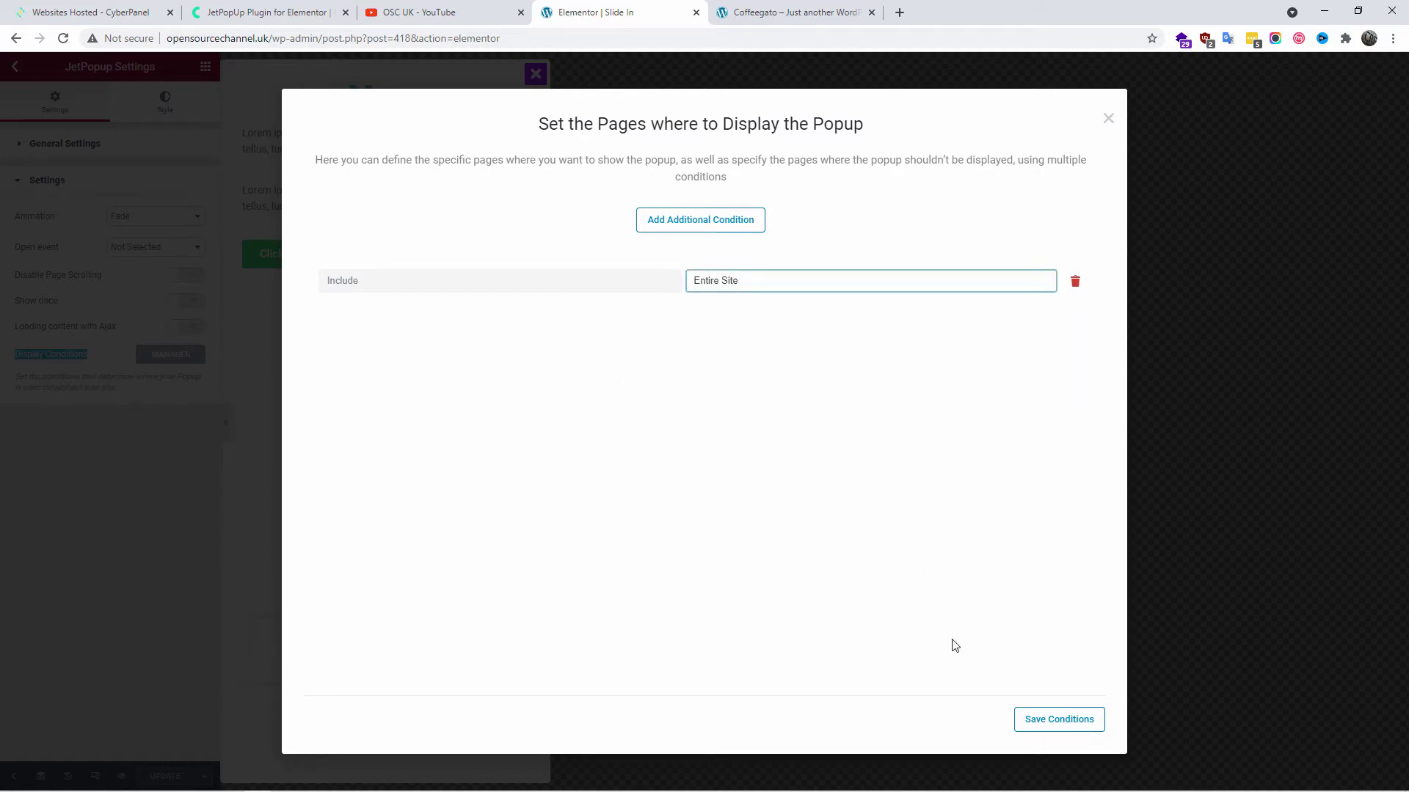
left_click(1032, 721)
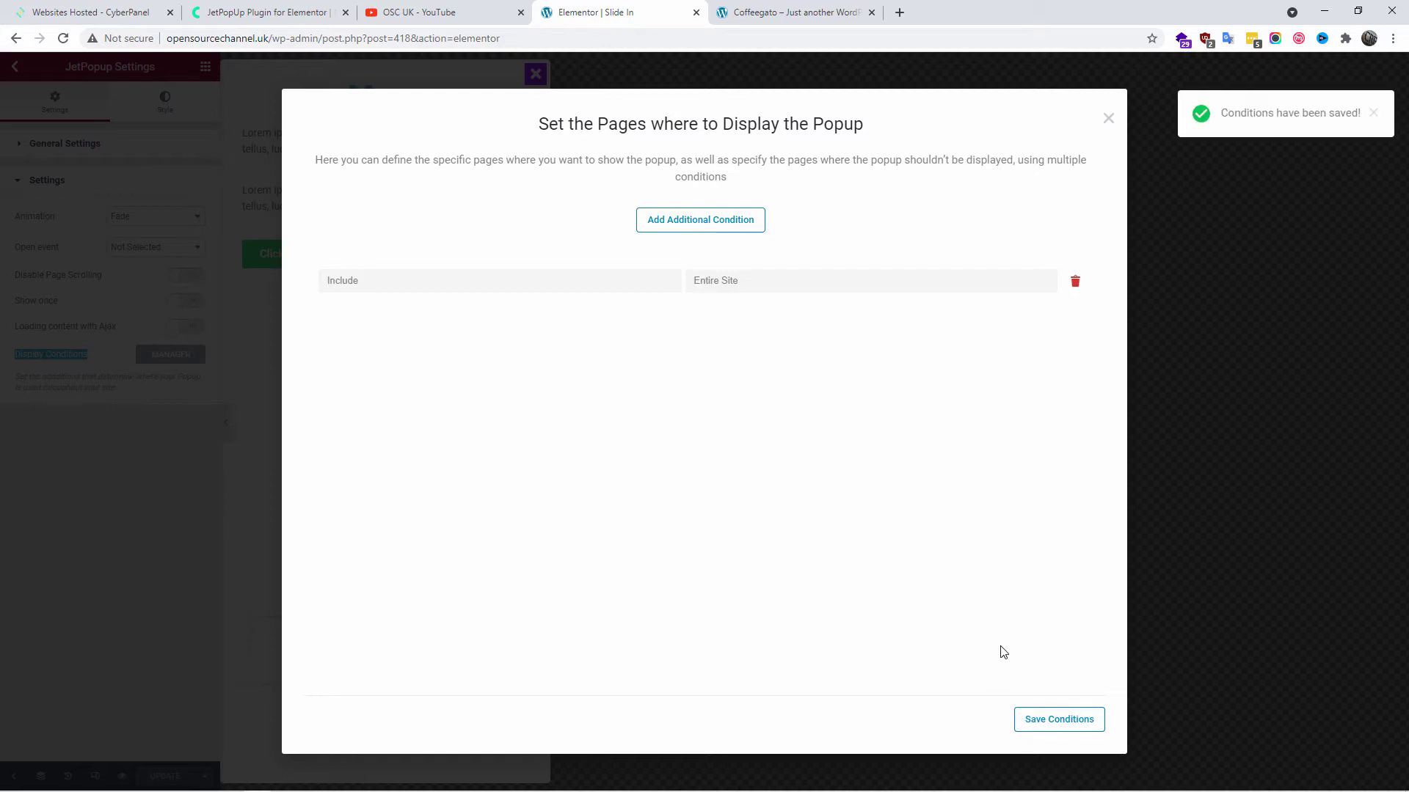
left_click(1108, 119)
left_click(14, 66)
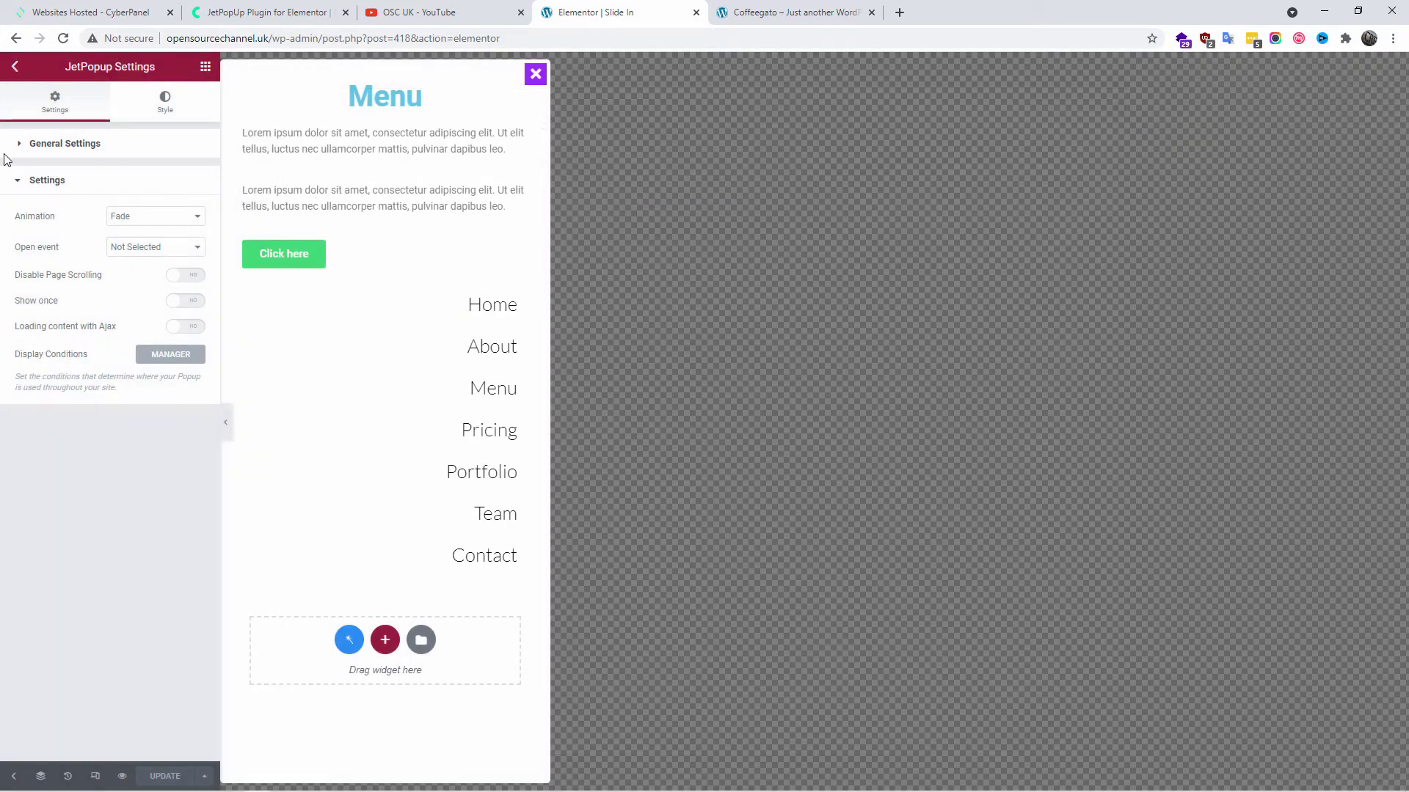
left_click(64, 316)
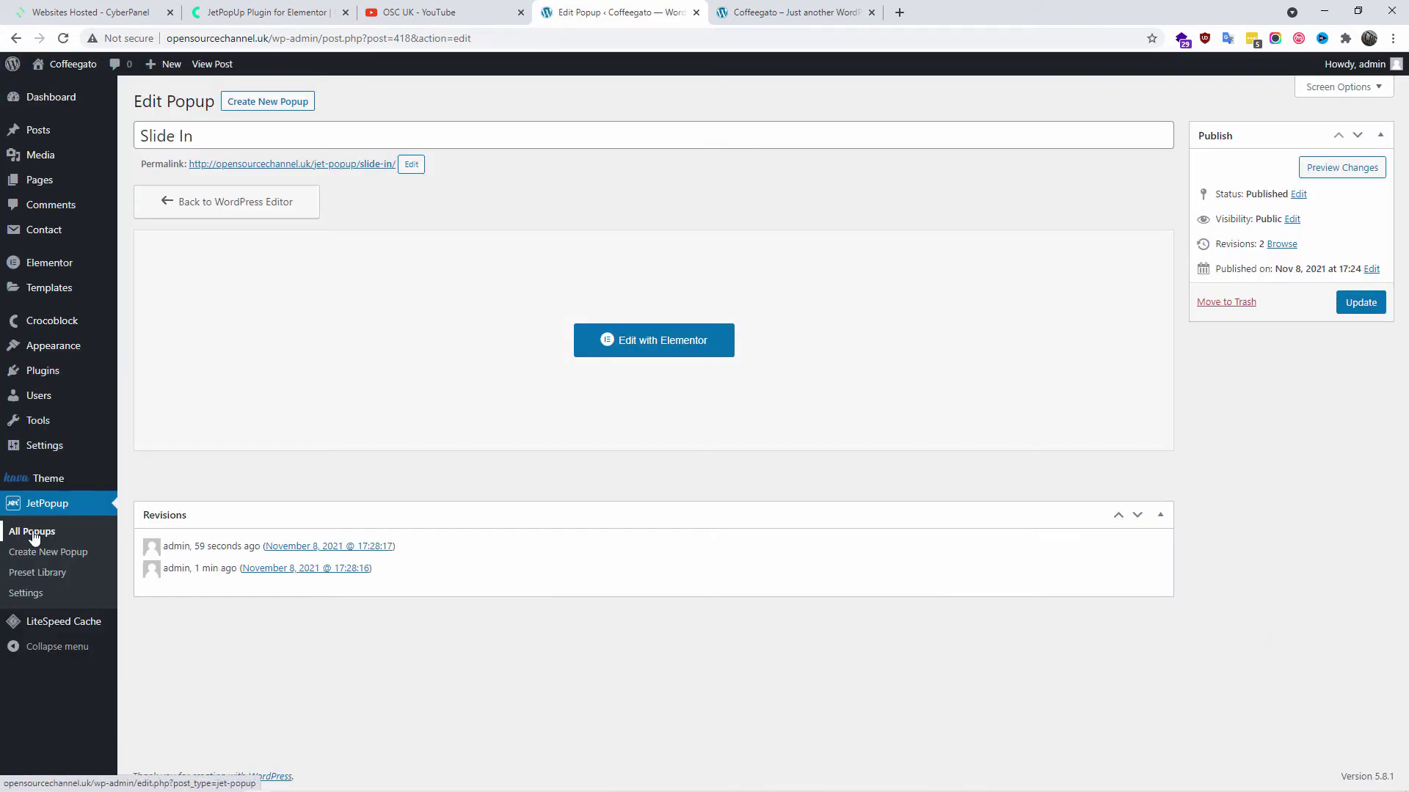
Check the All Popups list, then open the Header template from the live homepage's Edit with Elementor menu
left_click(32, 531)
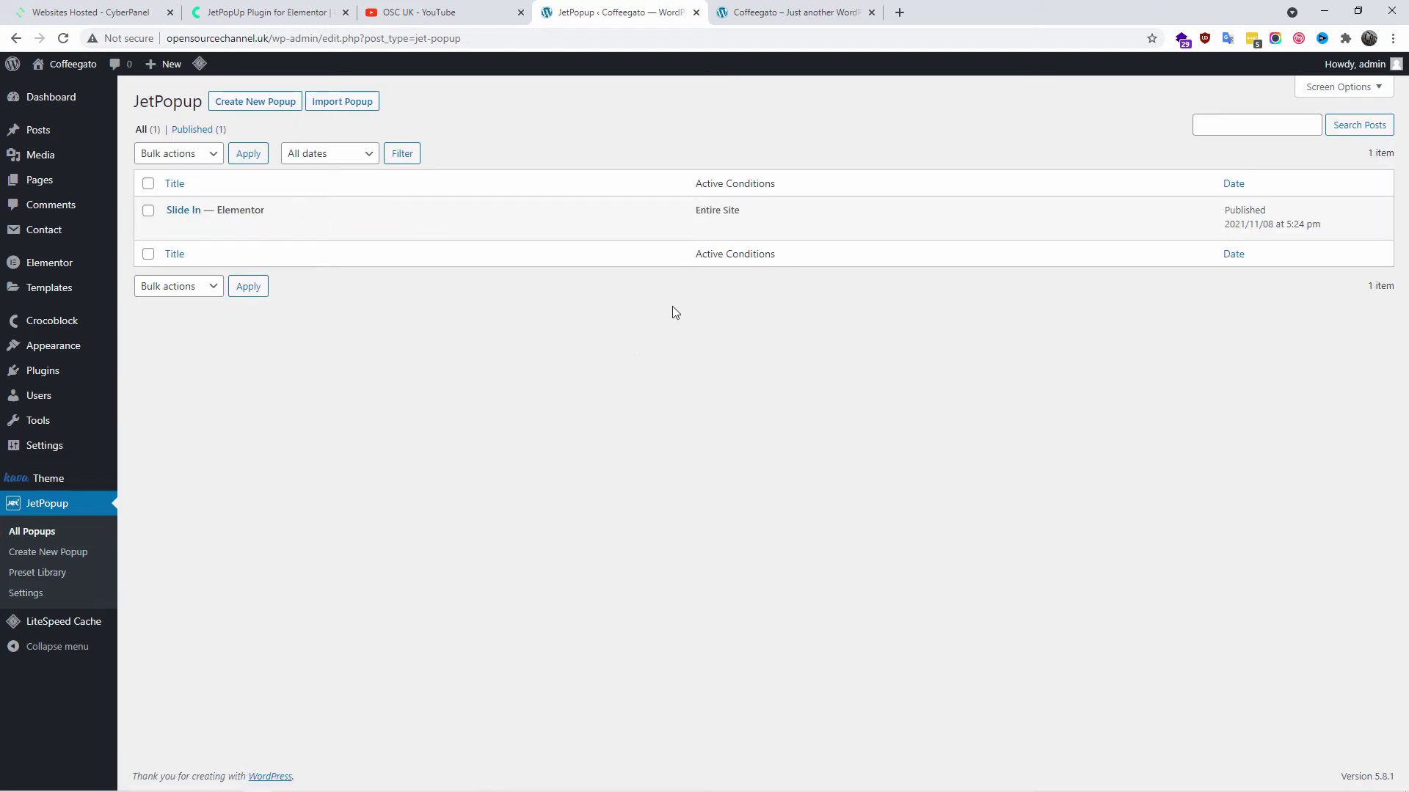
left_click(763, 9)
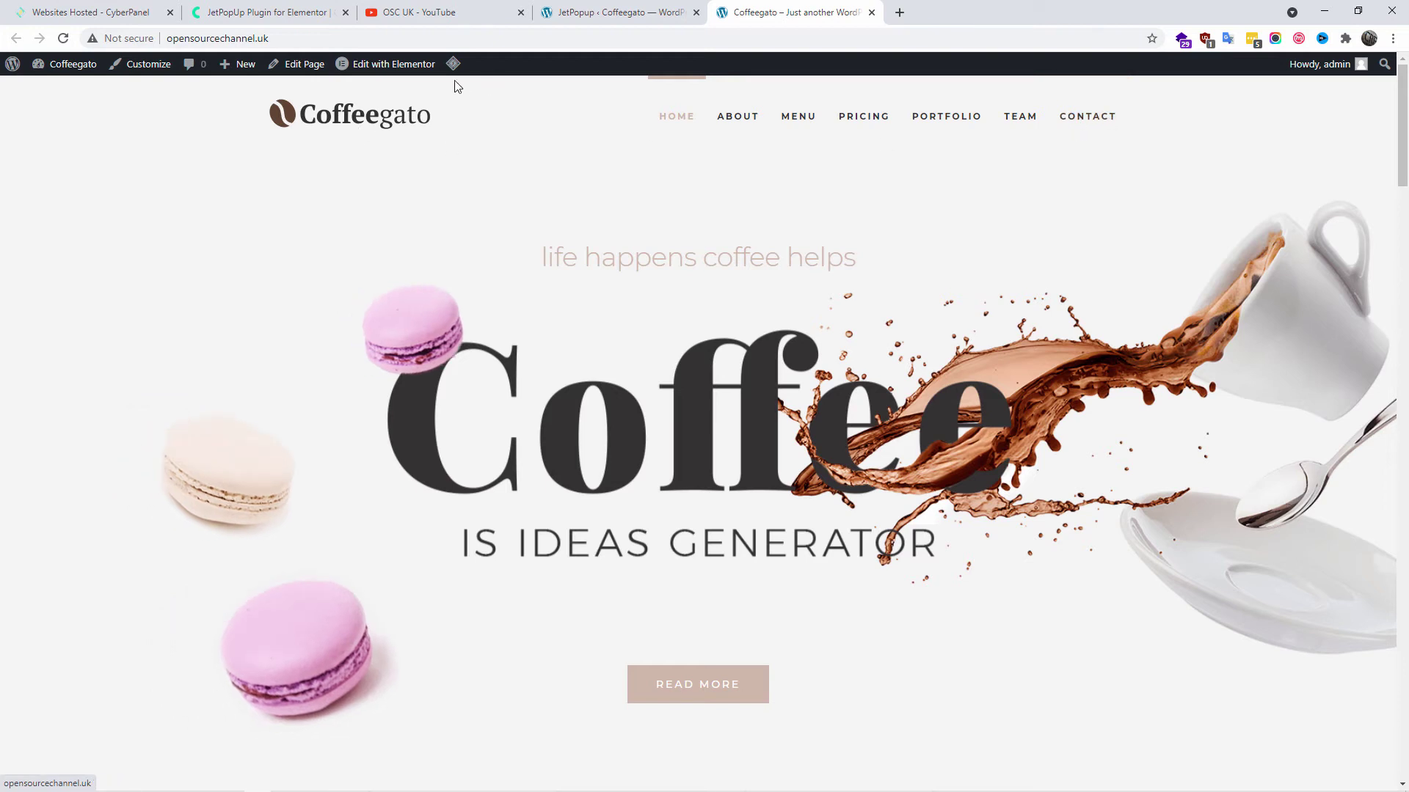
mouse_move(393, 67)
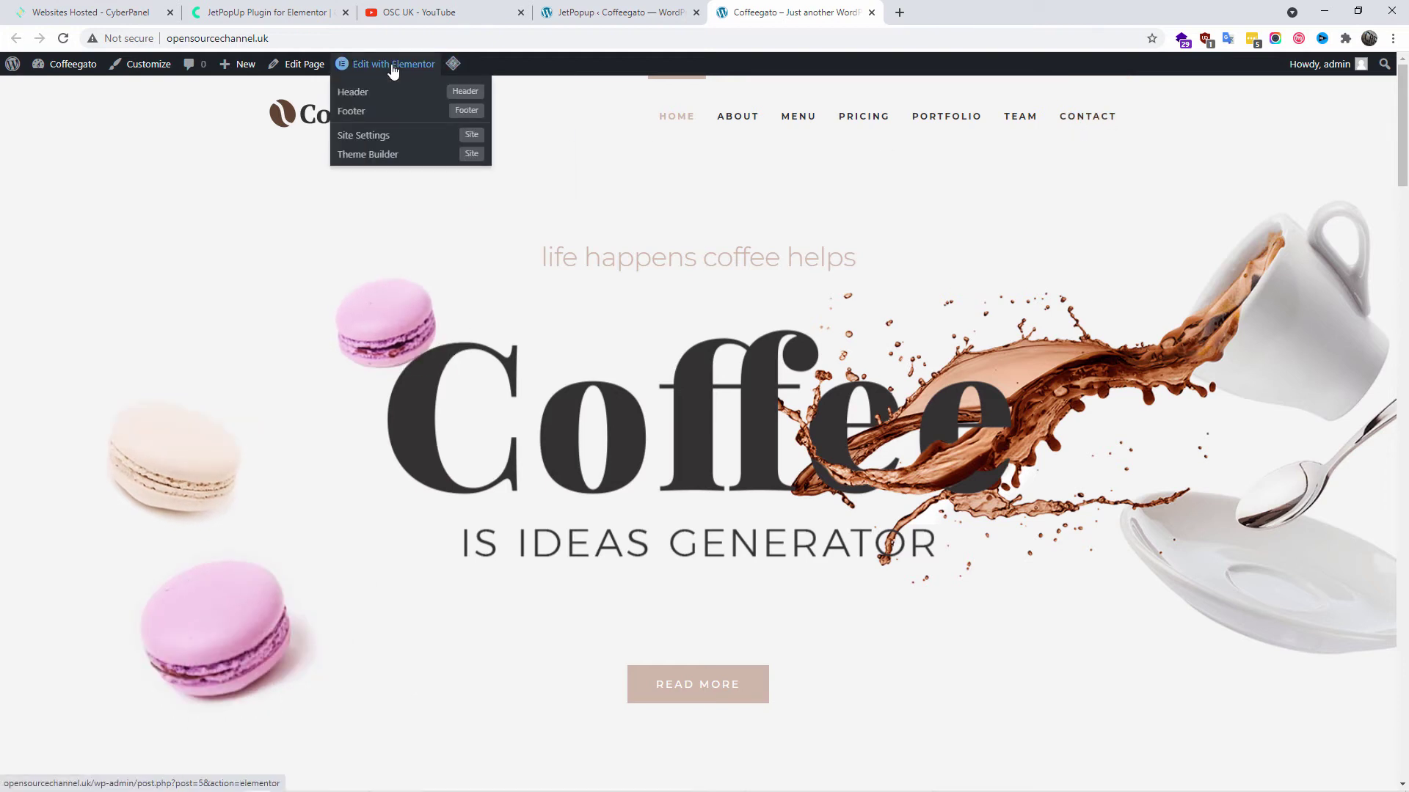
left_click(459, 94)
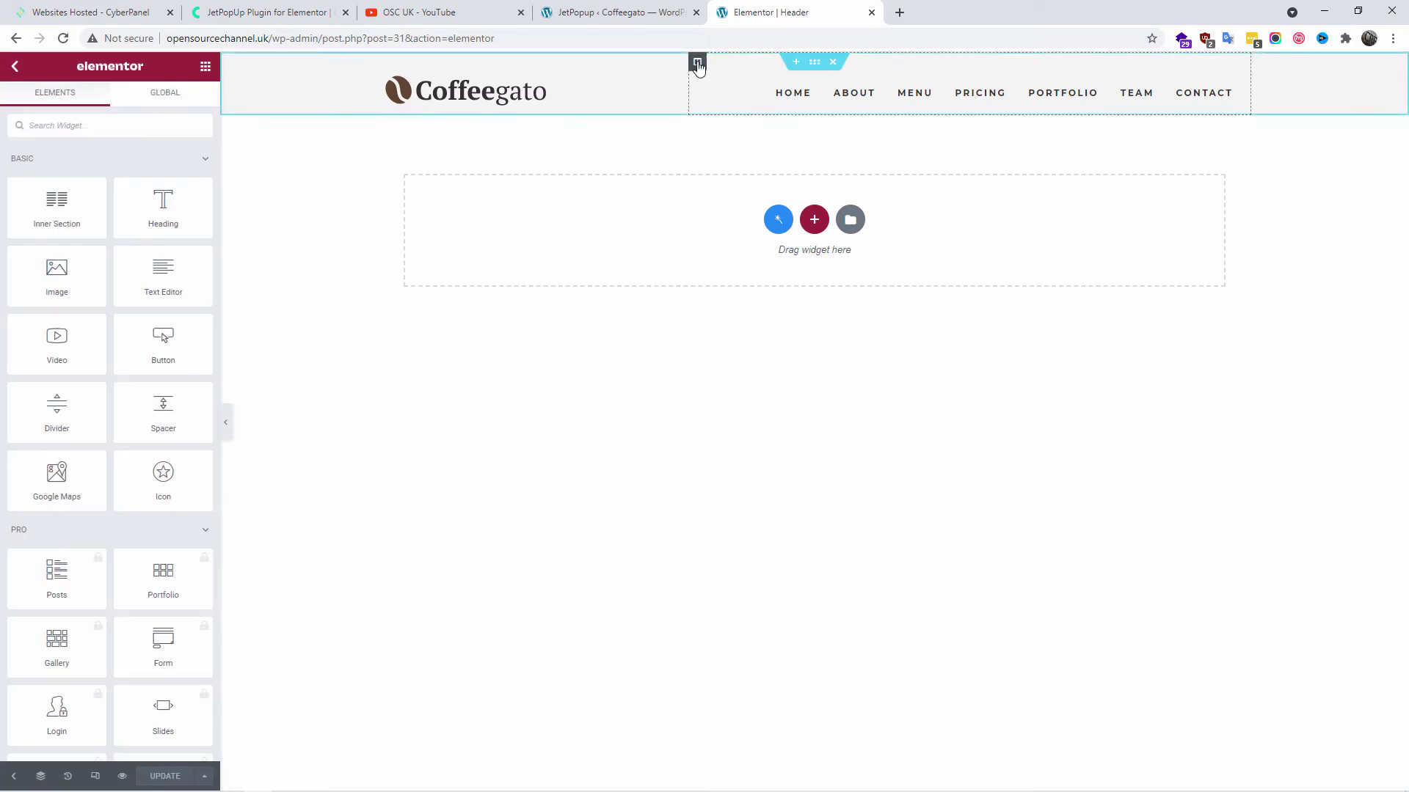
Add a new column to the right end of the header and narrow it so the nav fits
left_click(697, 63)
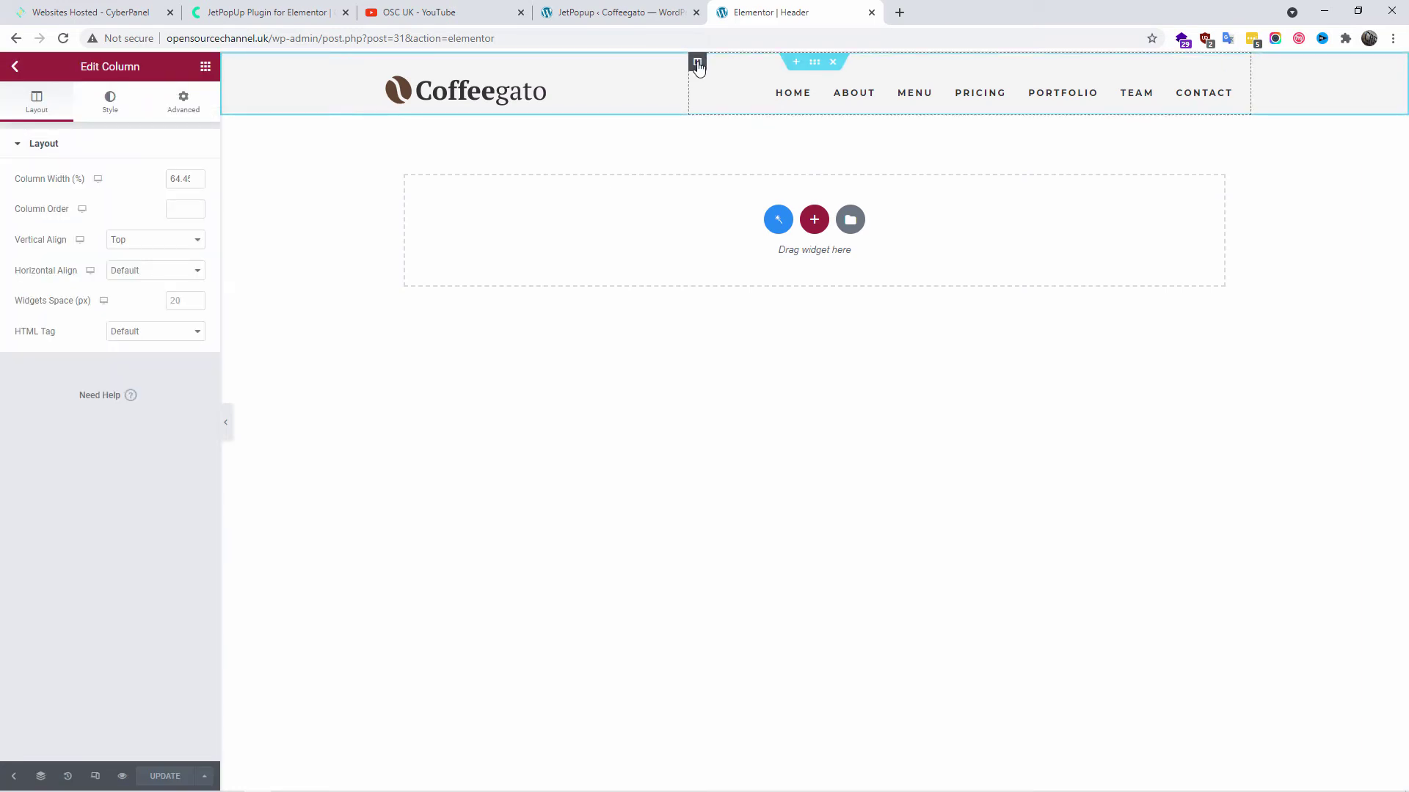
right_click(697, 63)
left_click(741, 126)
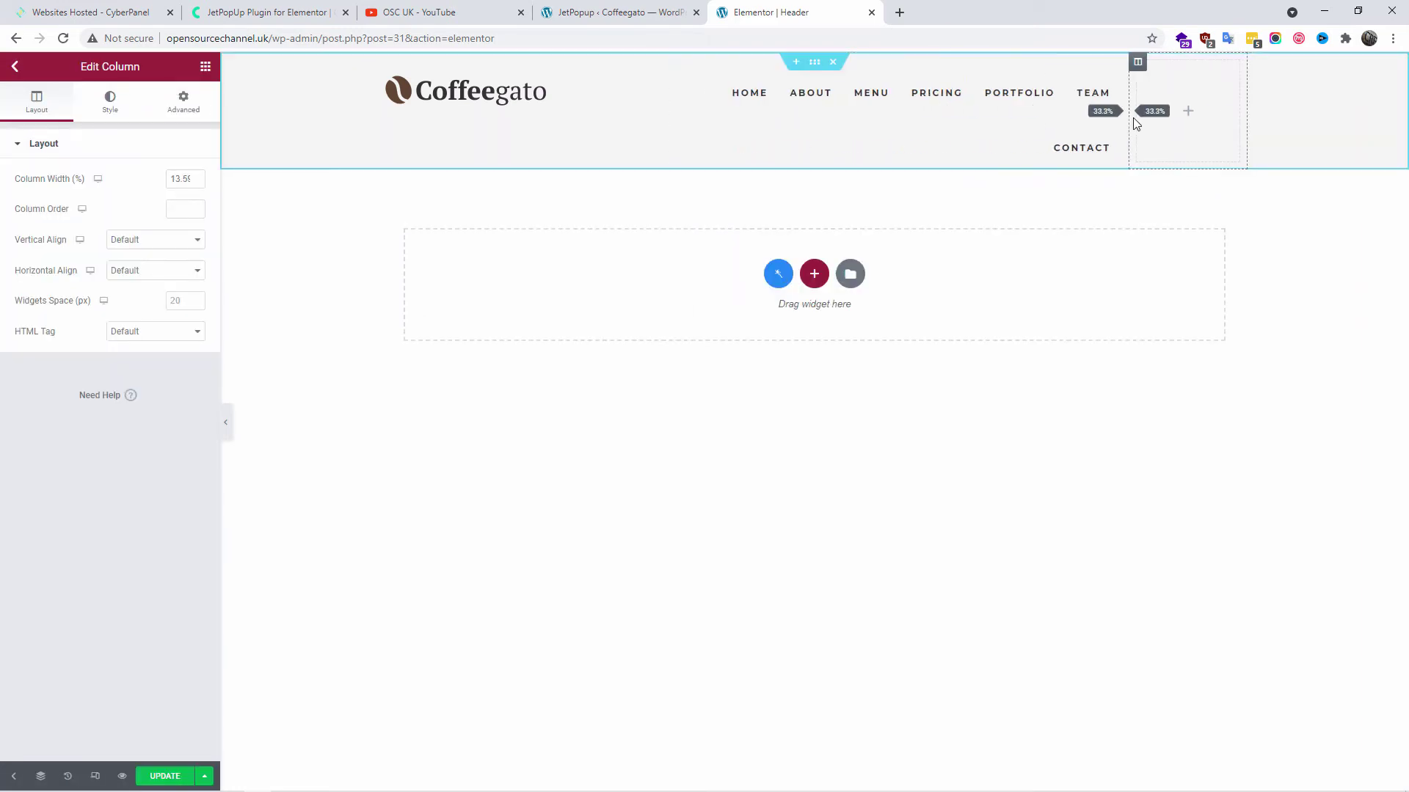
left_click_drag(1132, 117, 1165, 95)
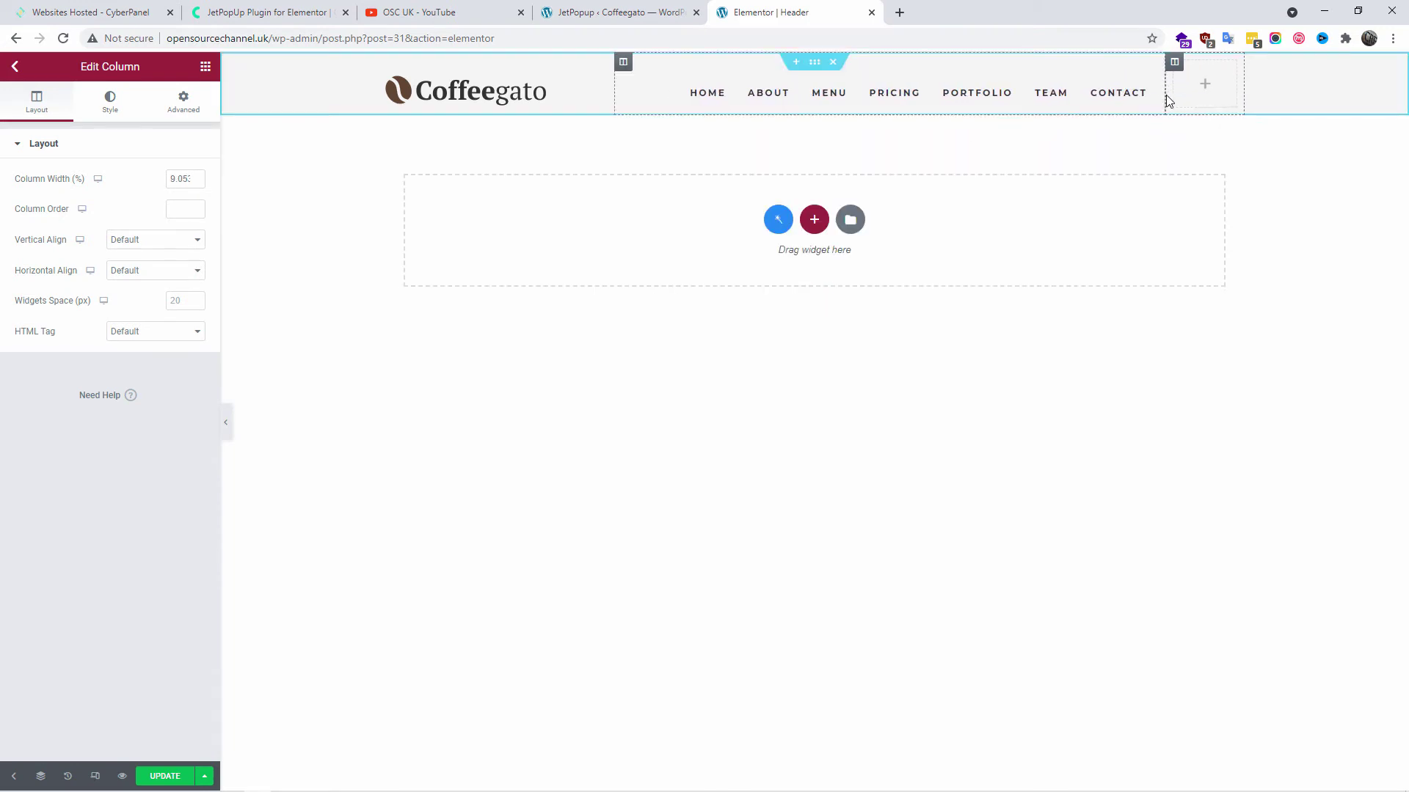
Search 'butt', place a Button widget in the empty header column and label it 'Menu'
left_click(206, 66)
left_click(157, 122)
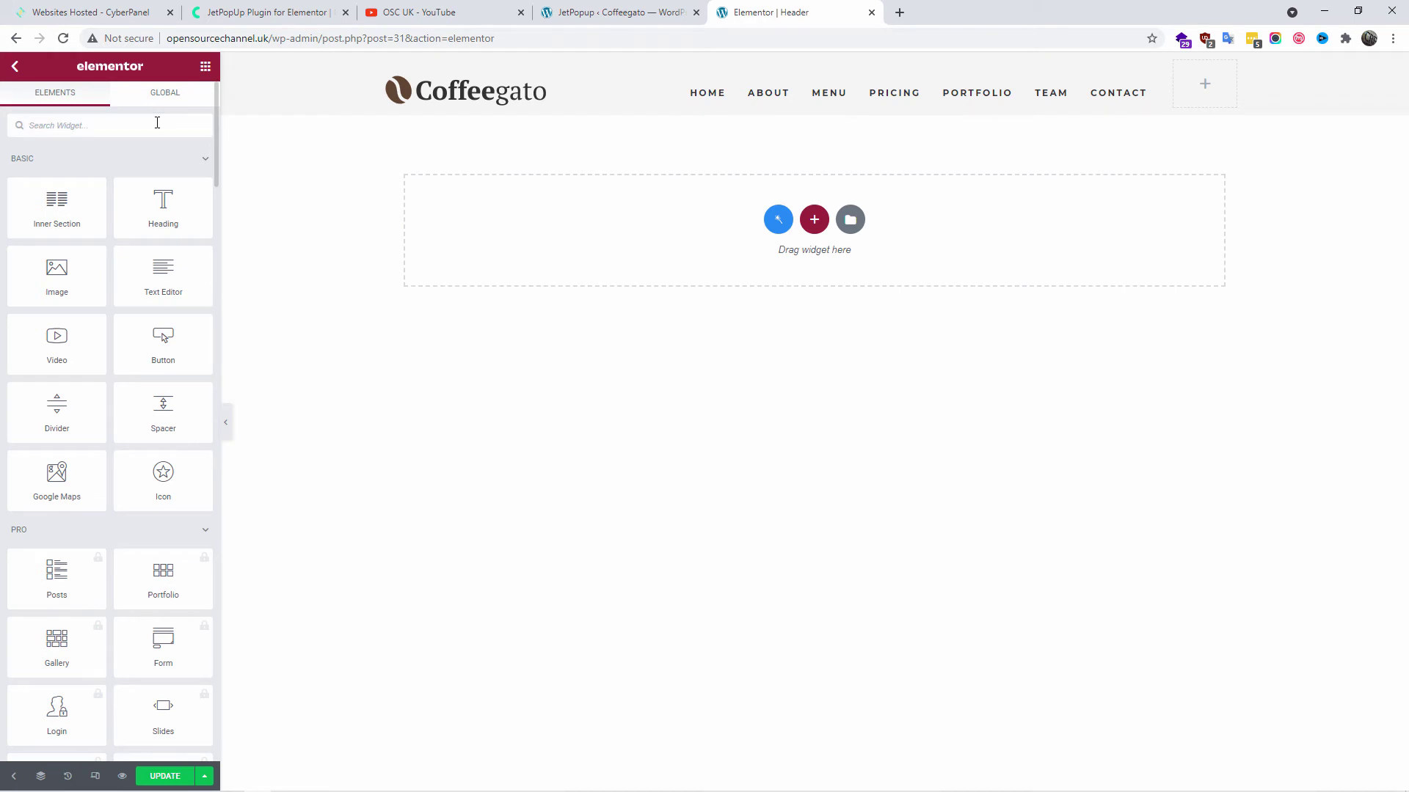
type("butt")
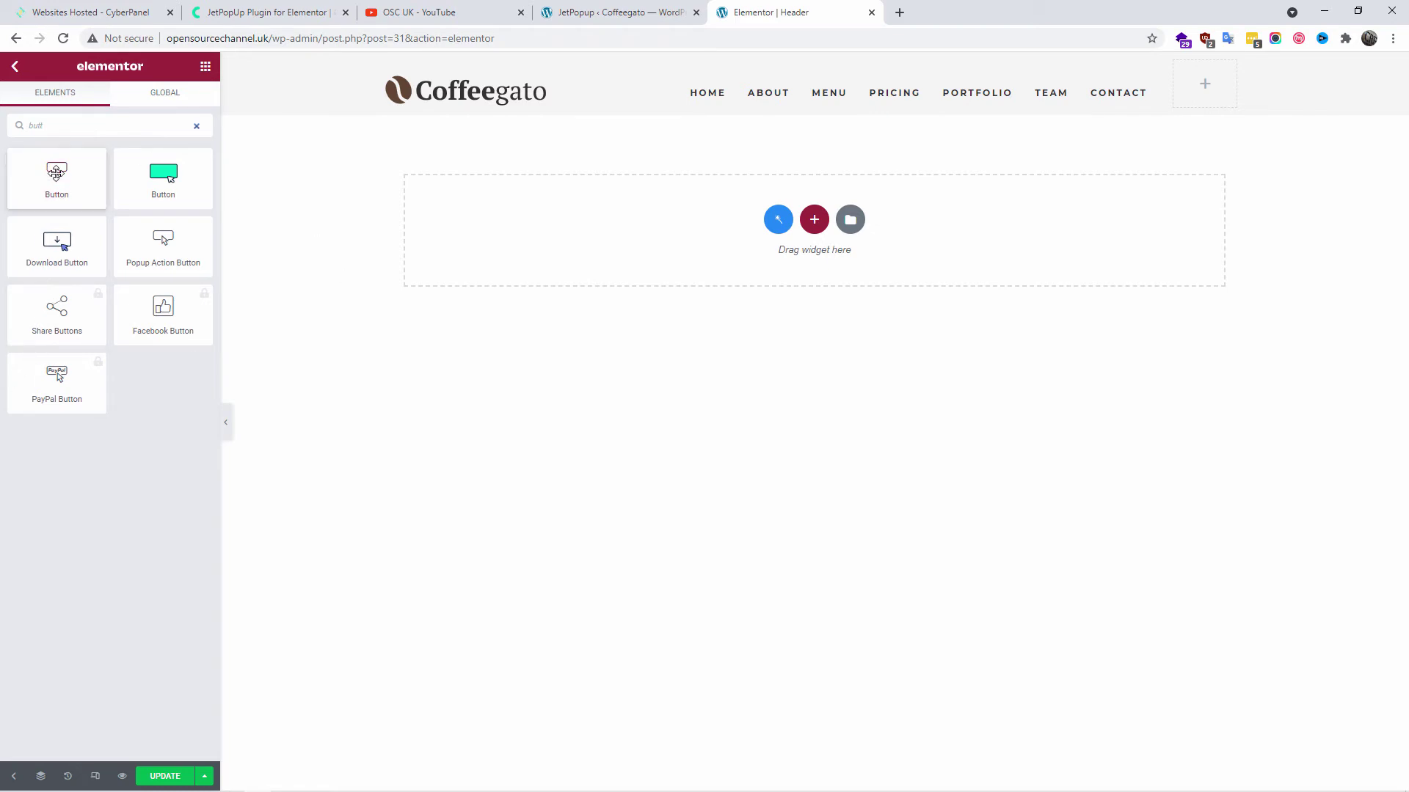
left_click_drag(55, 174, 1207, 84)
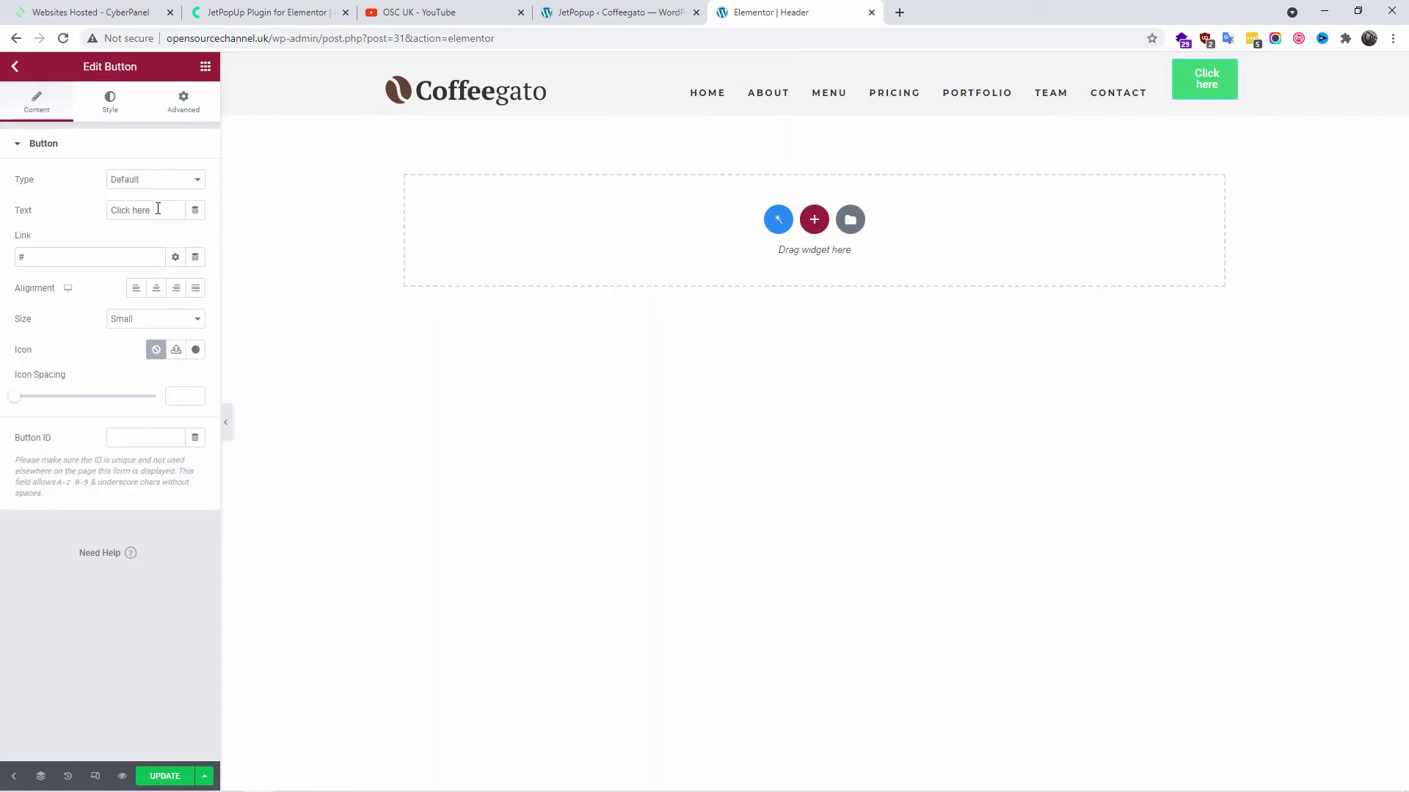
left_click_drag(155, 210, 2, 213)
type("Menu")
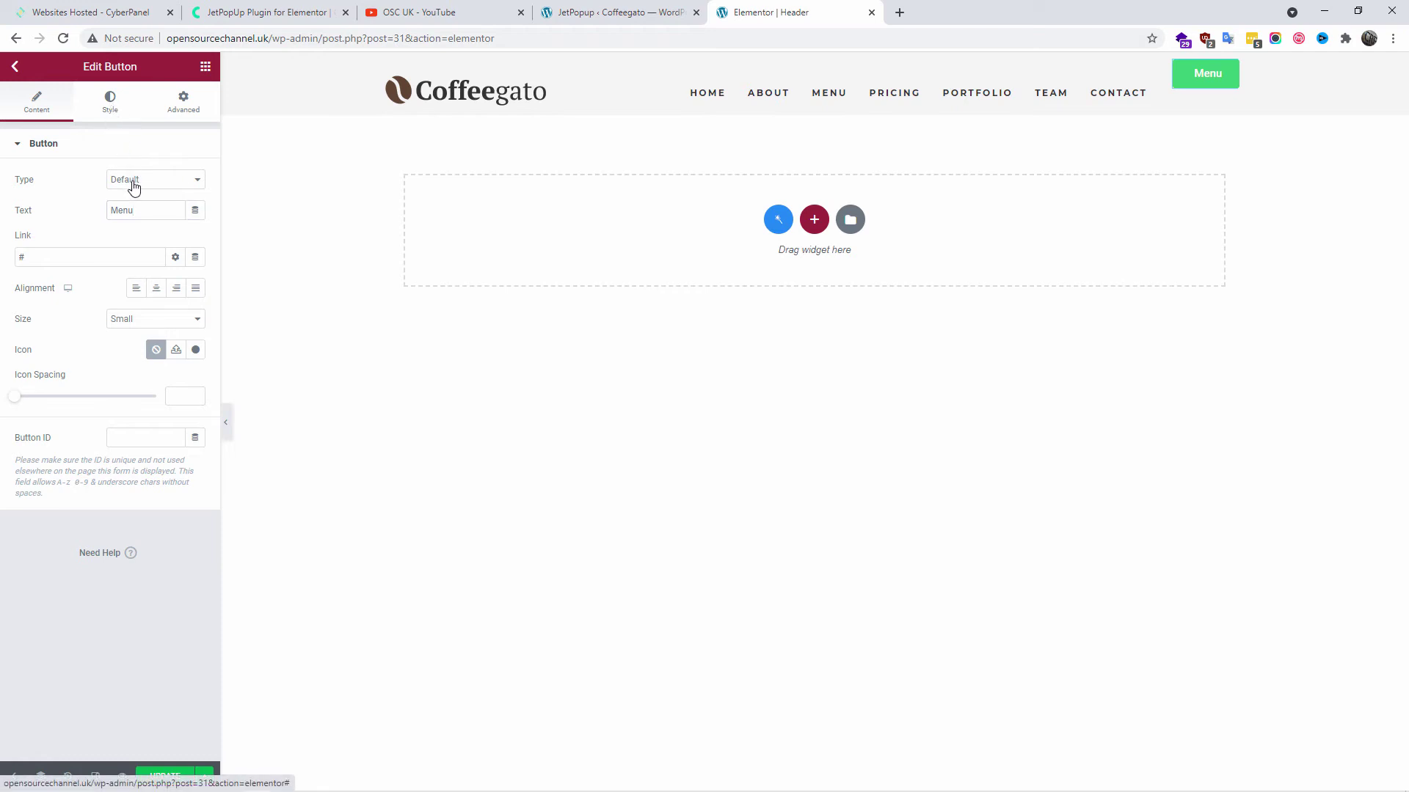
Review the button's Style and Advanced settings, clearing the Menu label in between
left_click(110, 103)
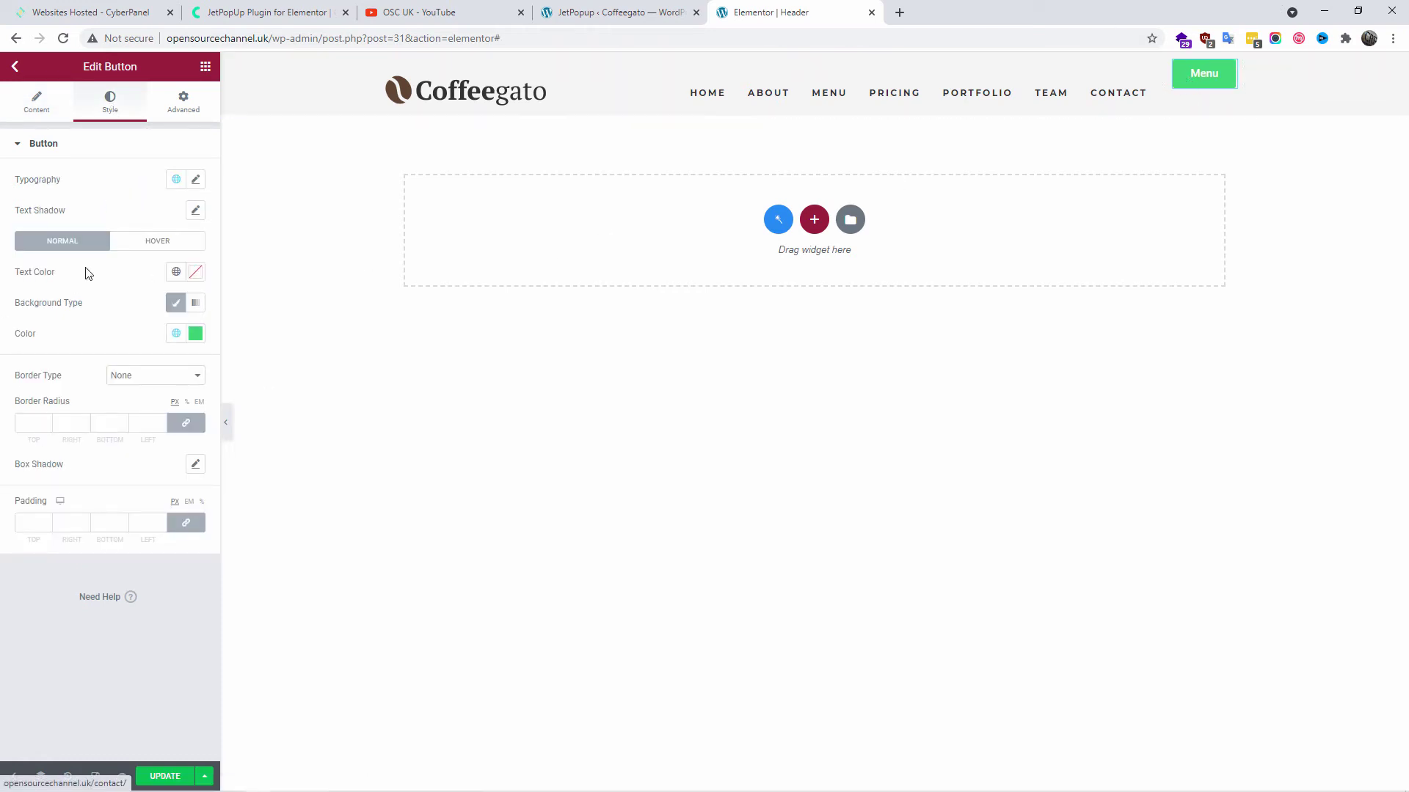
left_click(30, 105)
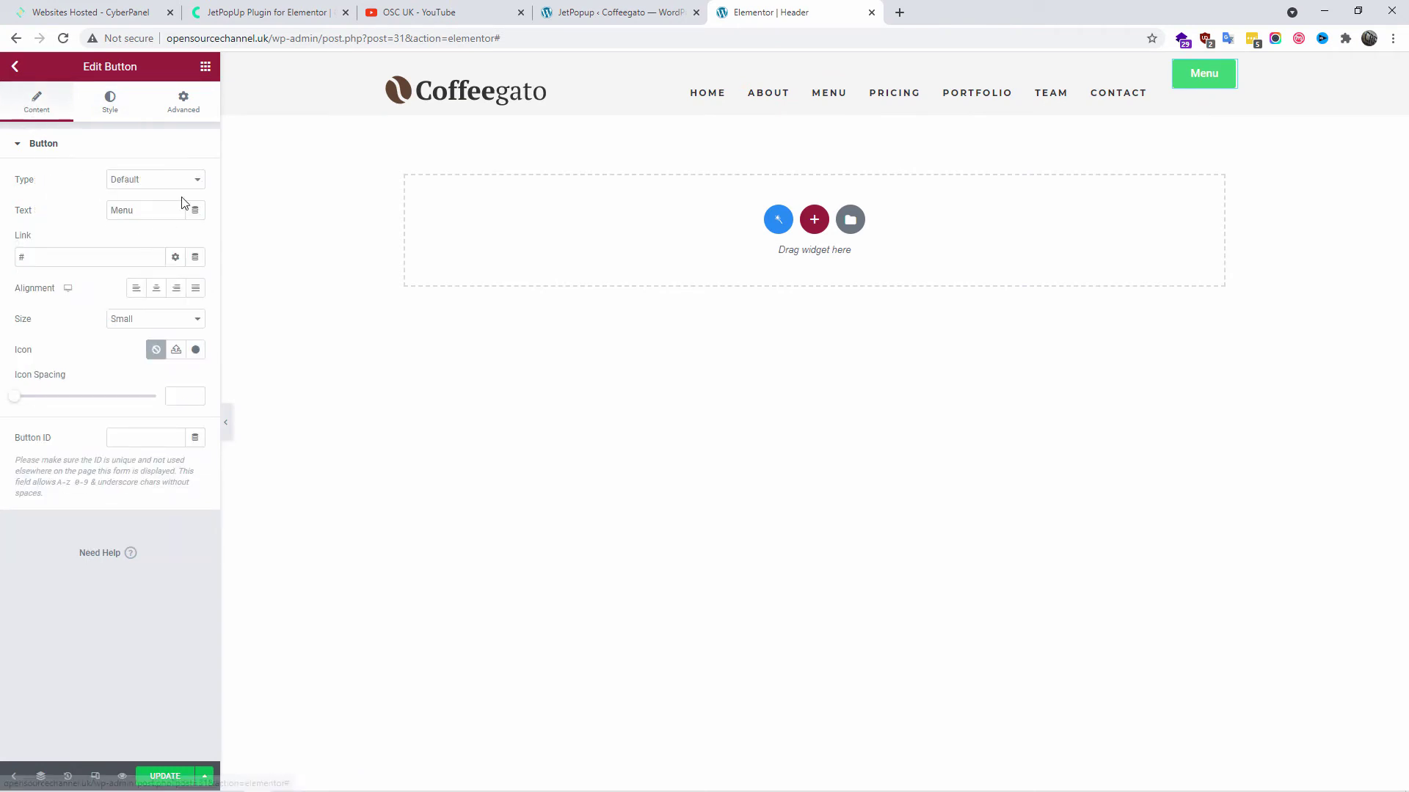
left_click(148, 214)
left_click_drag(148, 214, 53, 185)
key("BackSpace")
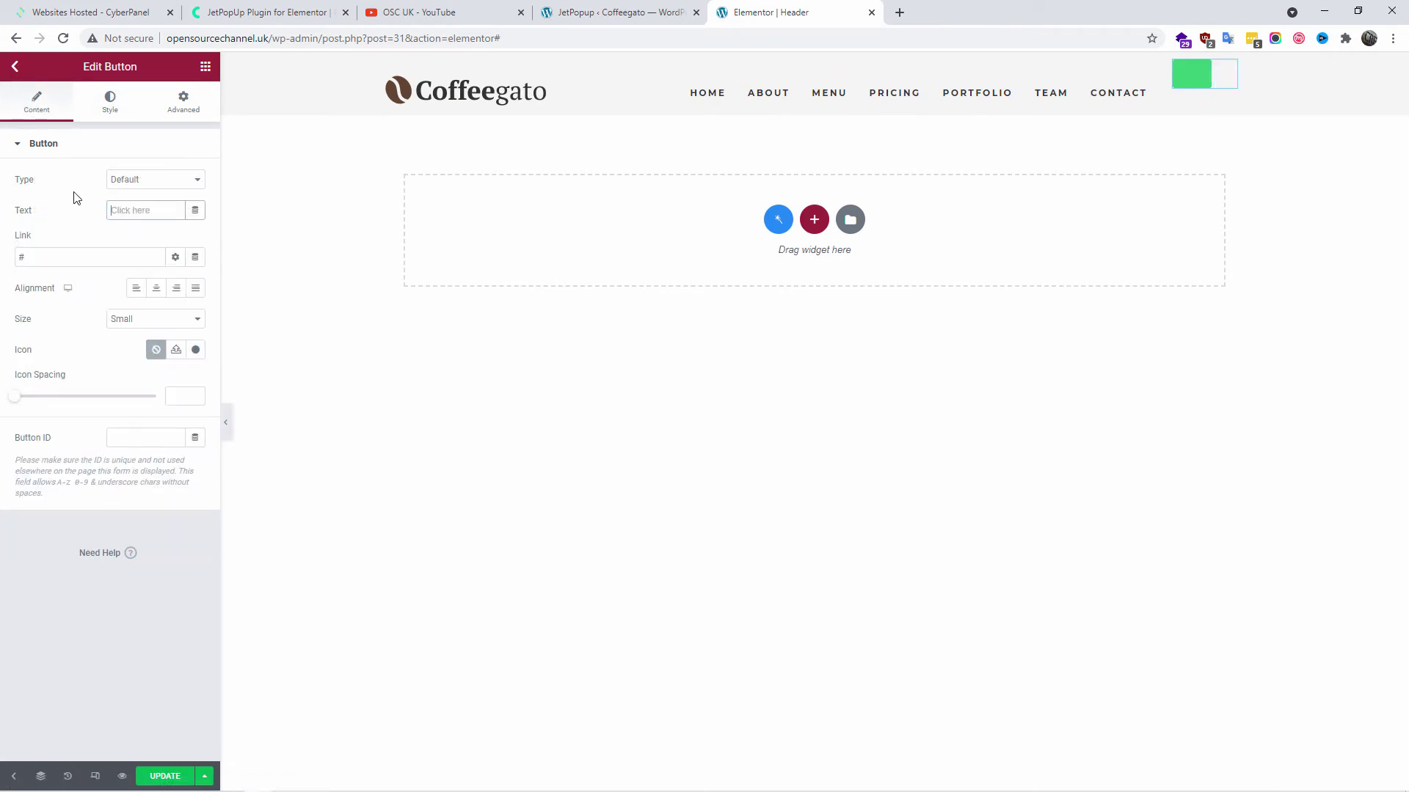
left_click(111, 109)
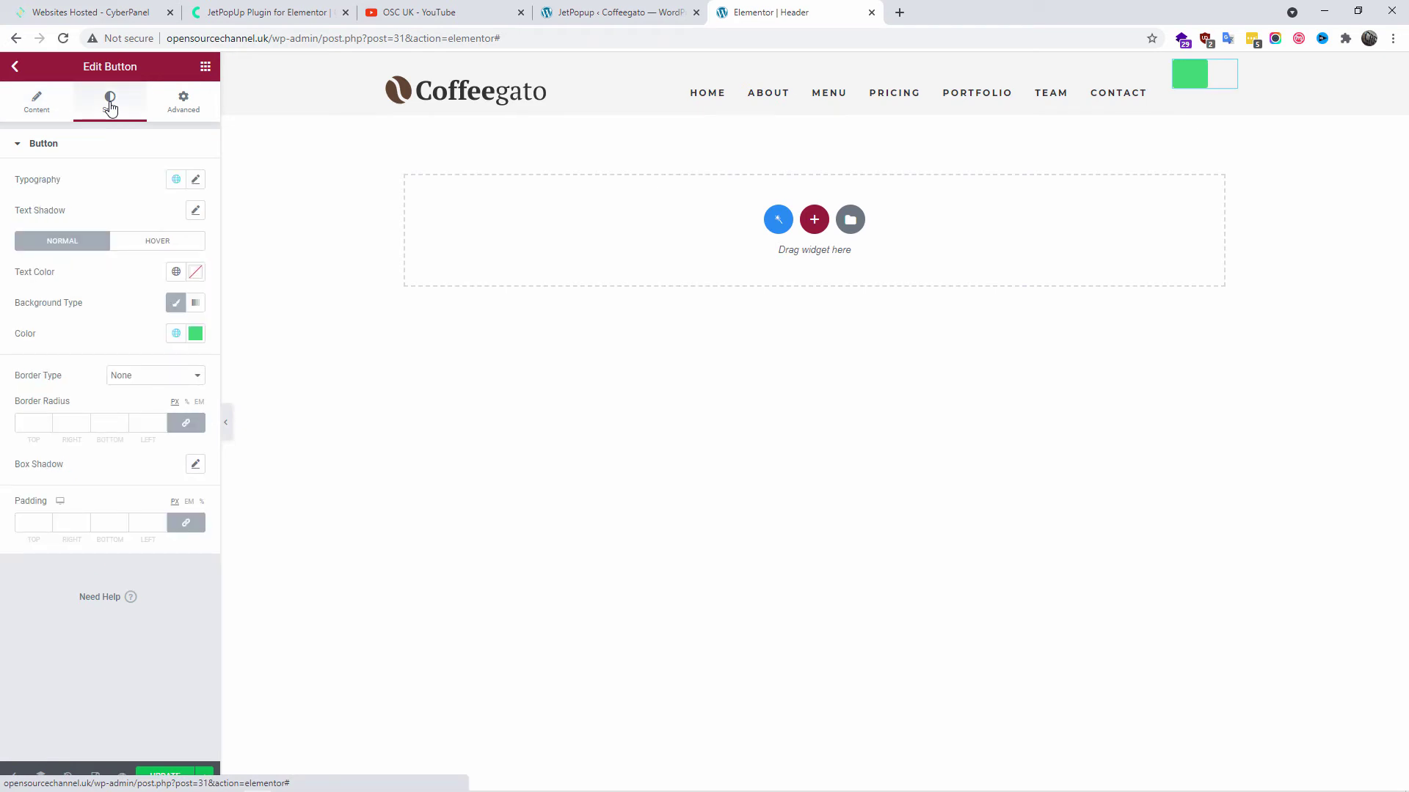
left_click(183, 101)
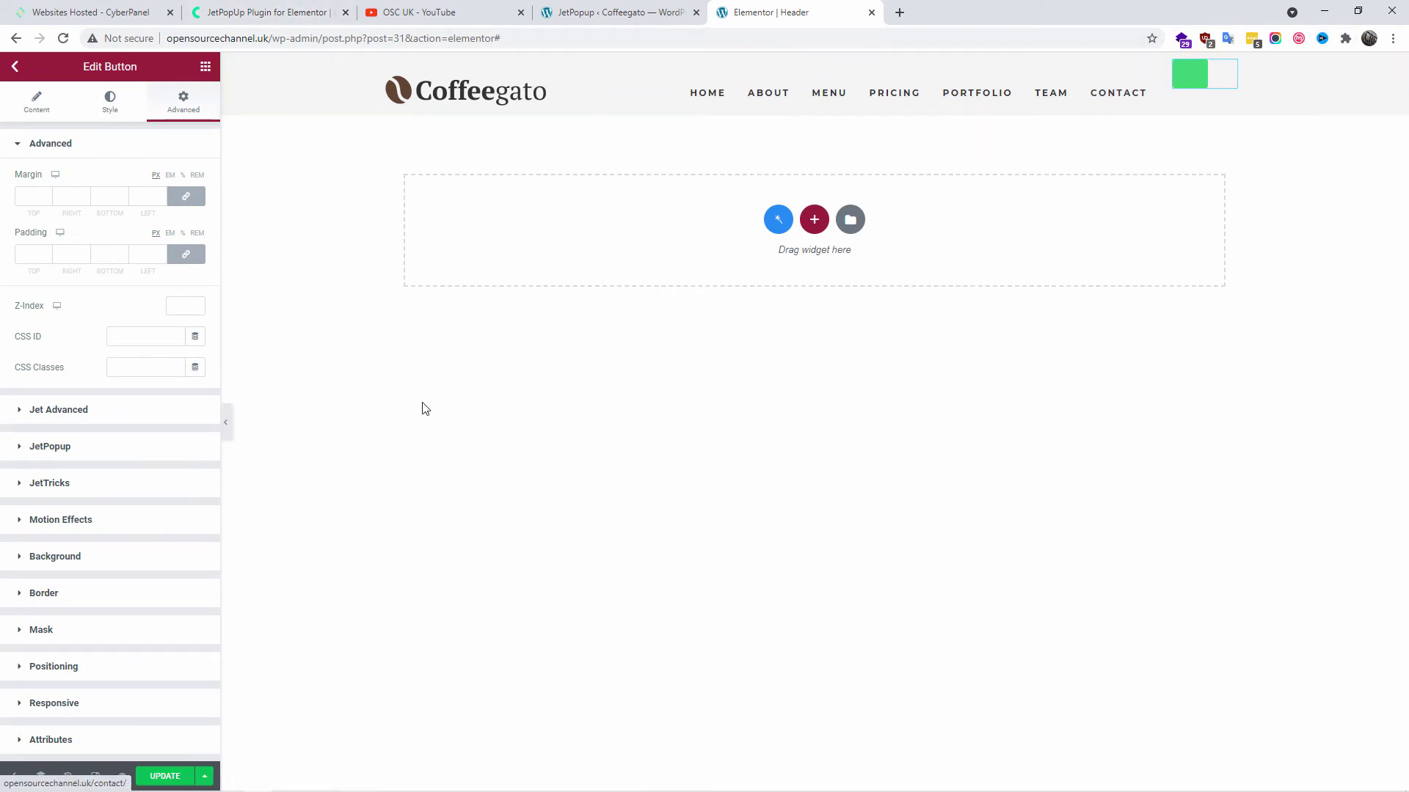
Set the button Type to Warning after trying Info and Success
left_click(24, 114)
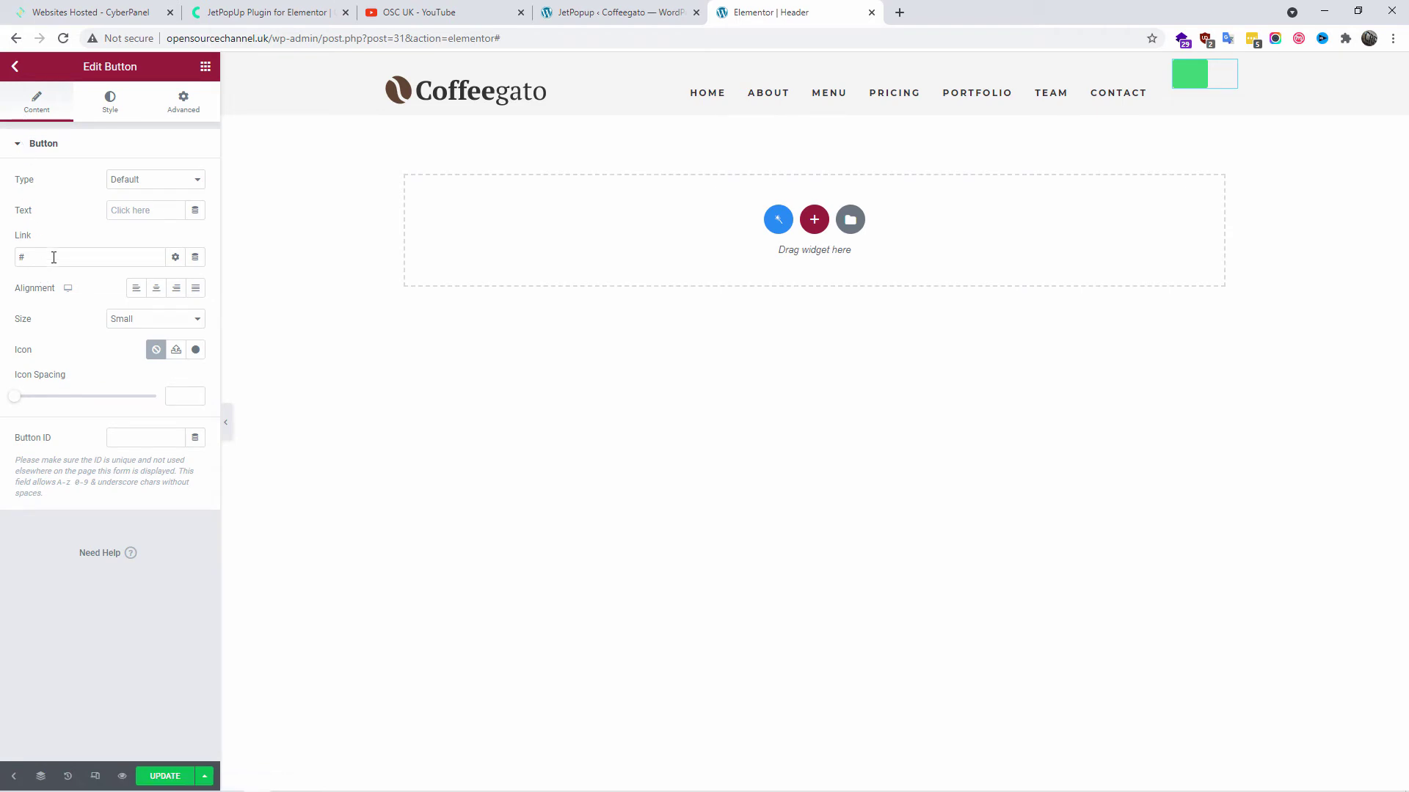
left_click(153, 181)
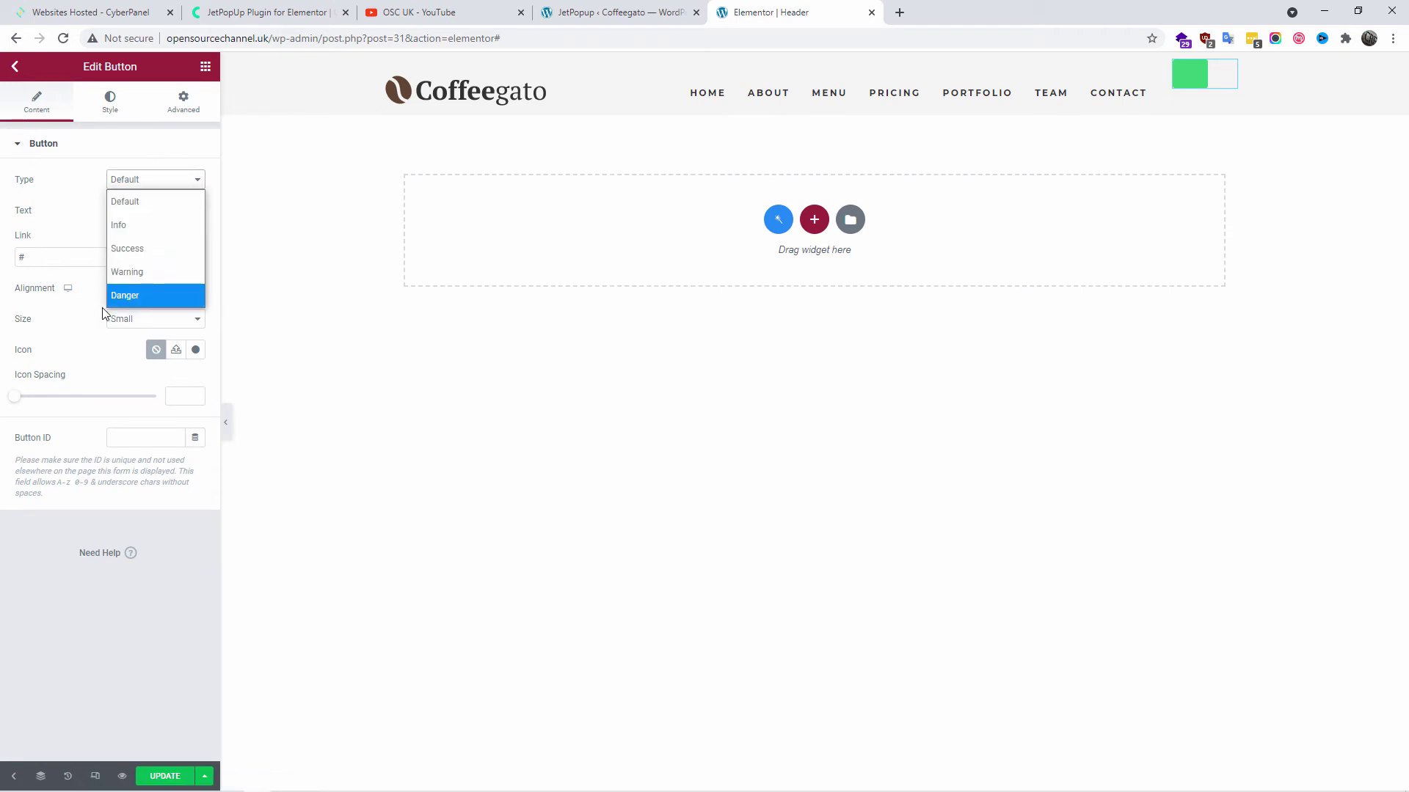
left_click(130, 233)
left_click(162, 183)
left_click(142, 247)
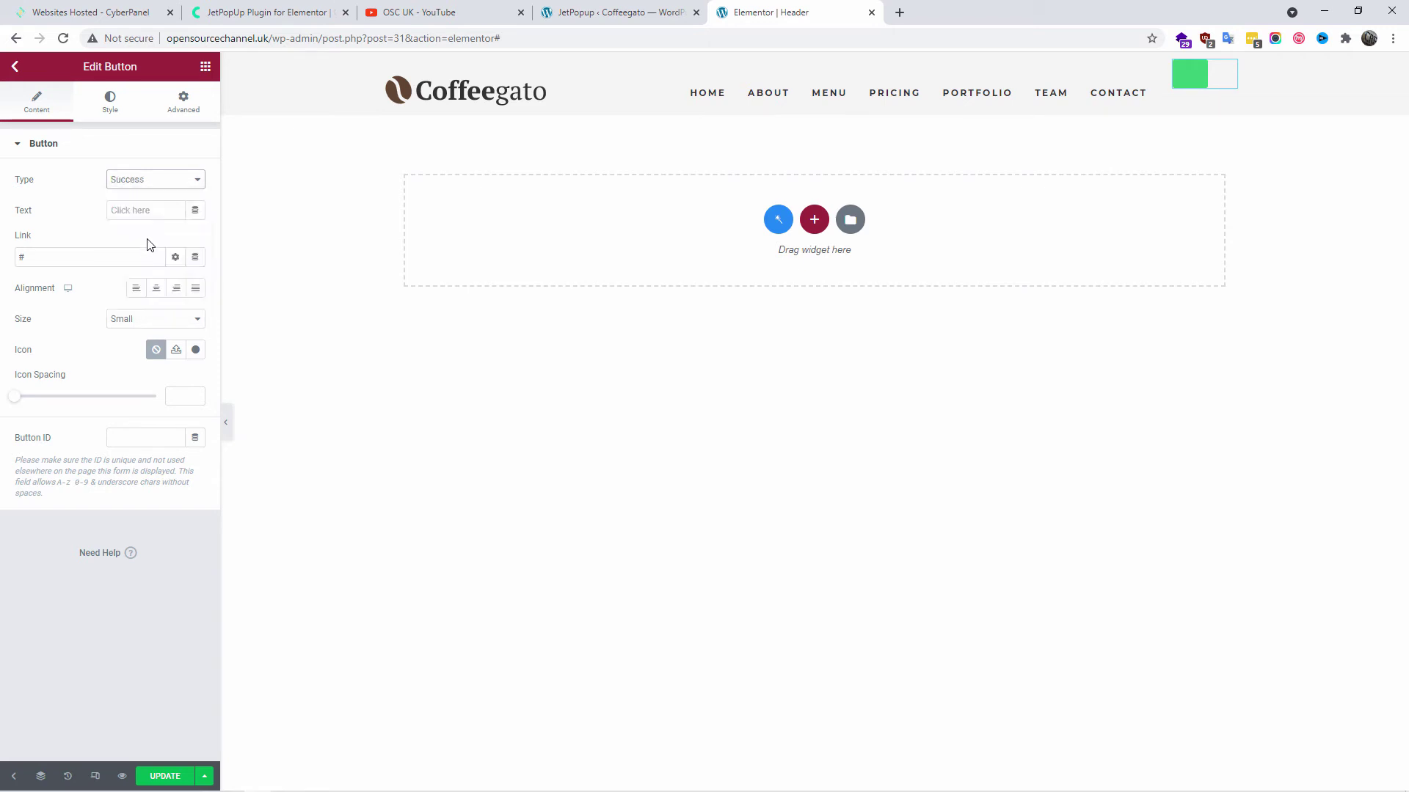
left_click(170, 184)
left_click(146, 271)
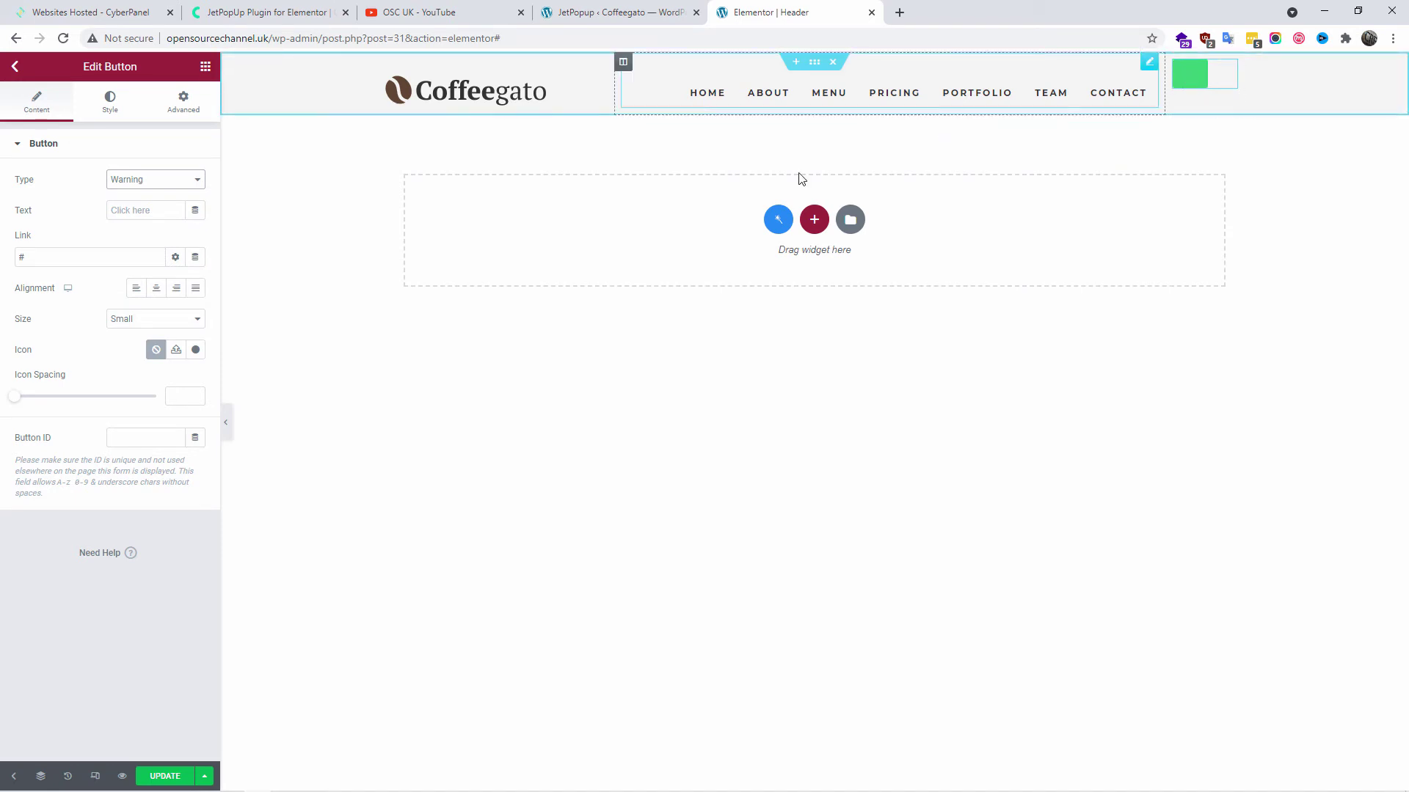
Enter 'Menu' as the button text
left_click(125, 210)
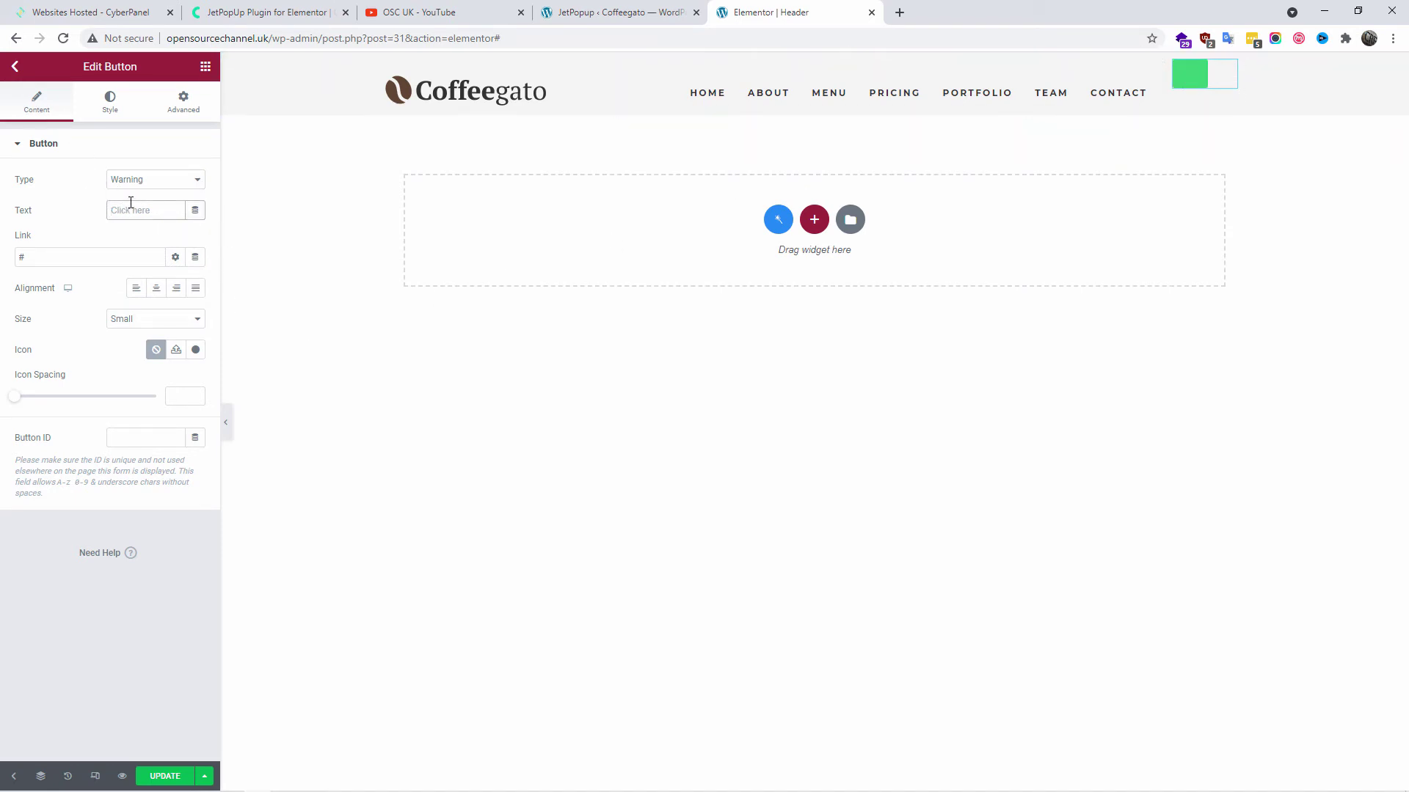
type("Menu")
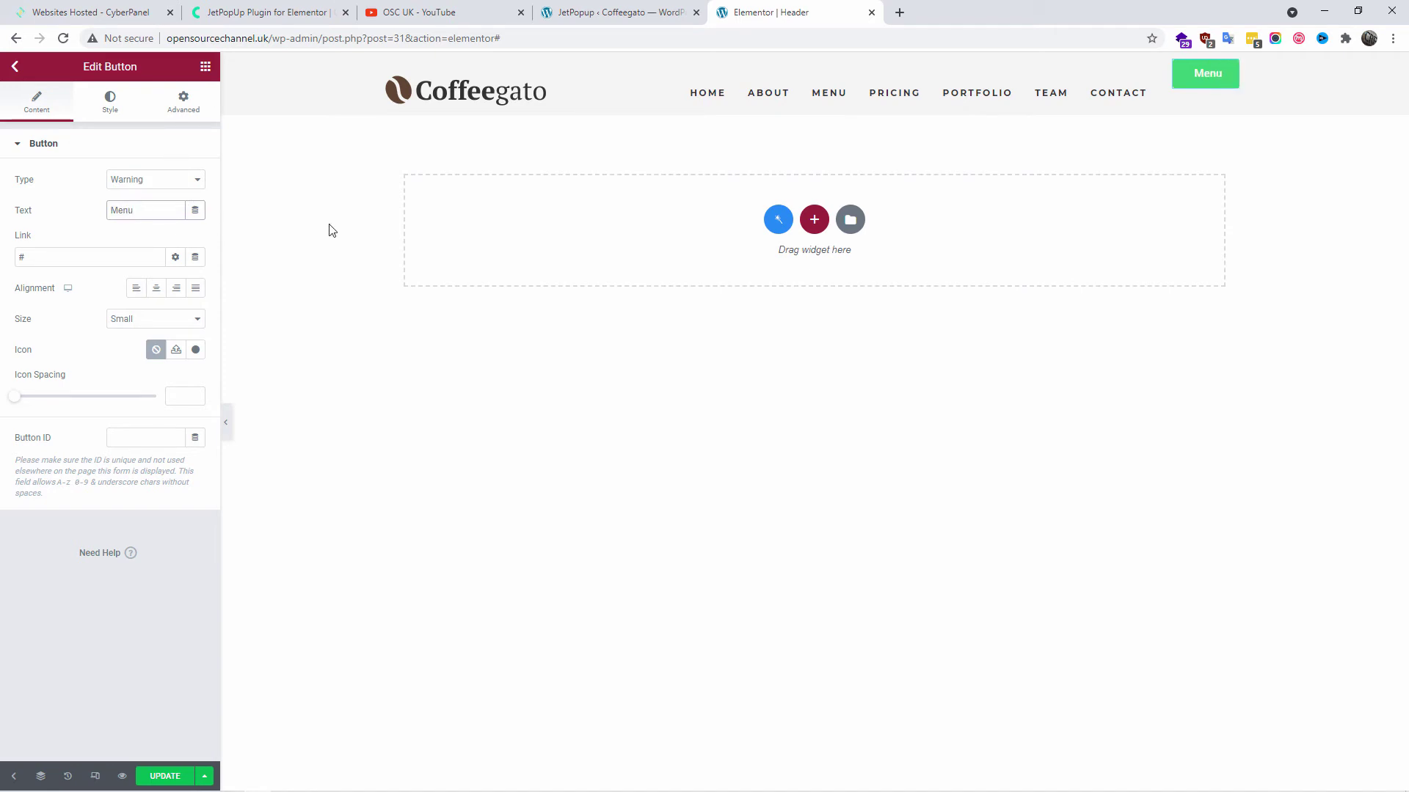
left_click(1227, 73)
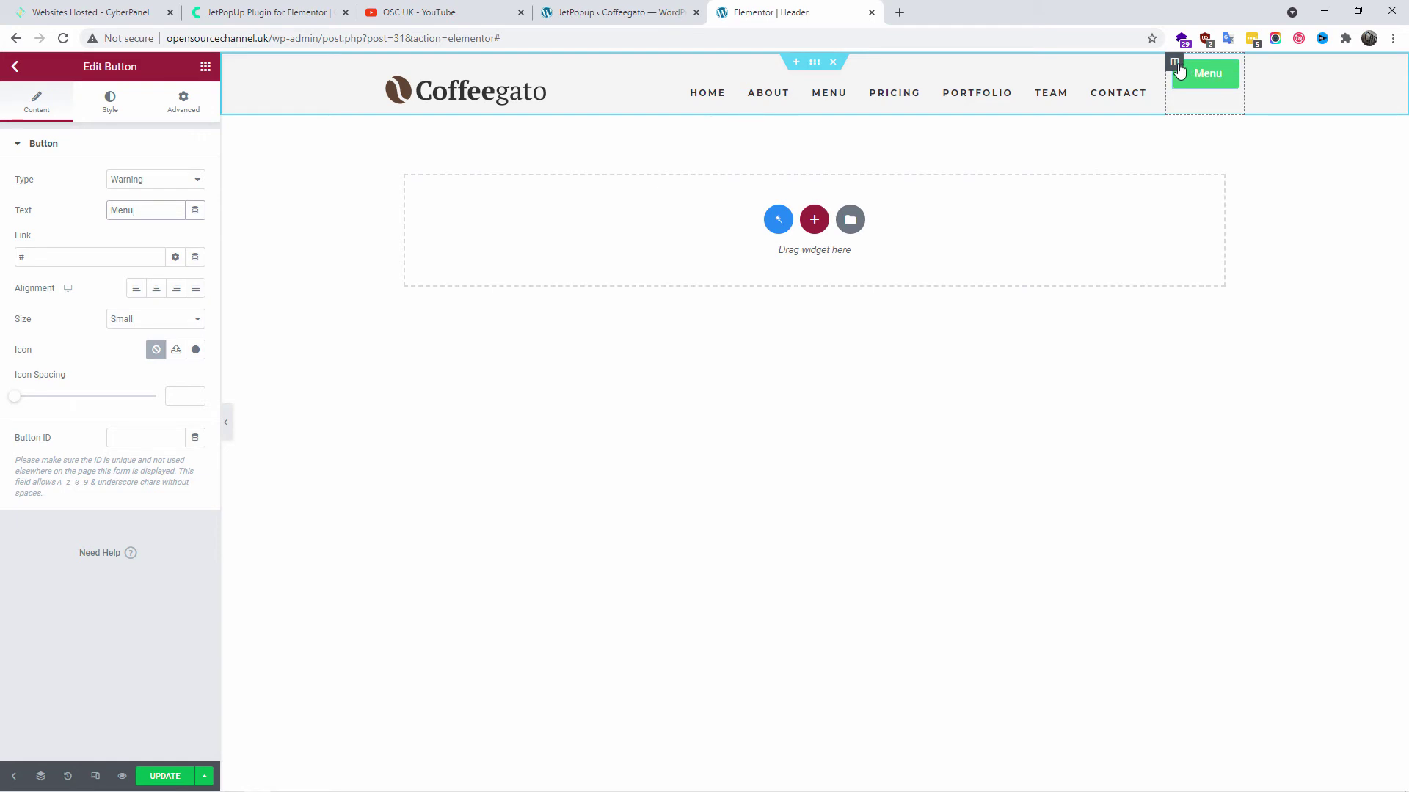
Set the Menu button column's vertical alignment to Bottom
left_click(1174, 61)
left_click(155, 240)
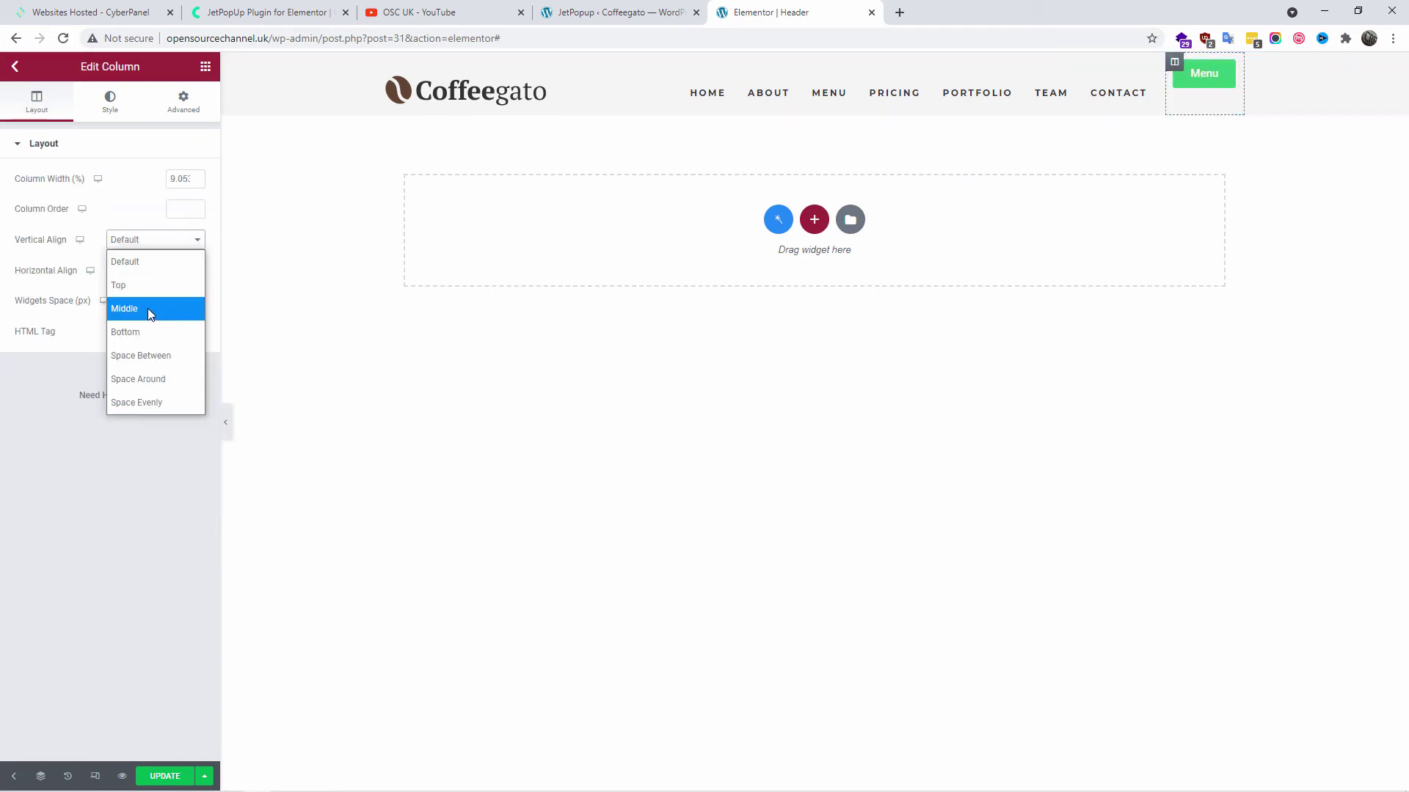
left_click(147, 308)
left_click(161, 248)
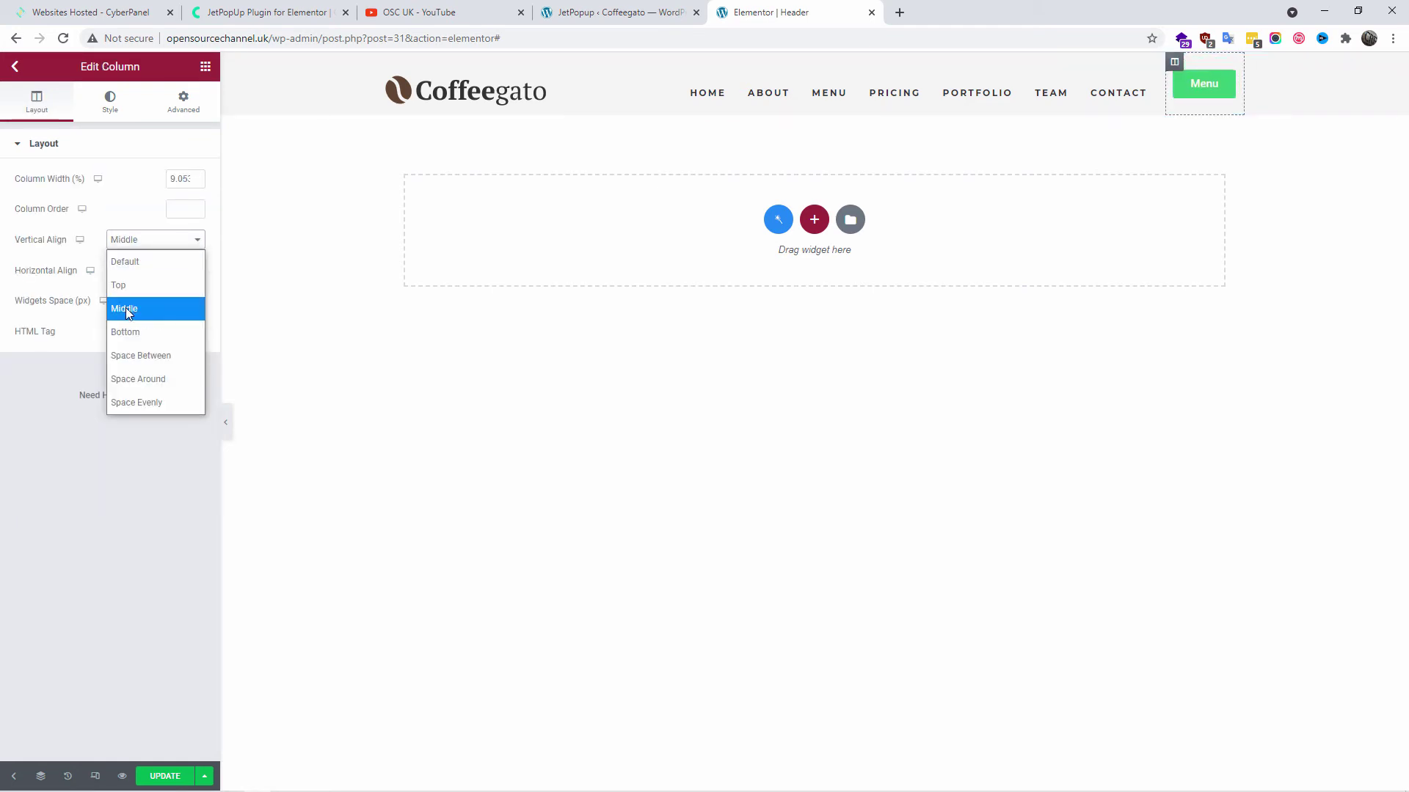
left_click(130, 331)
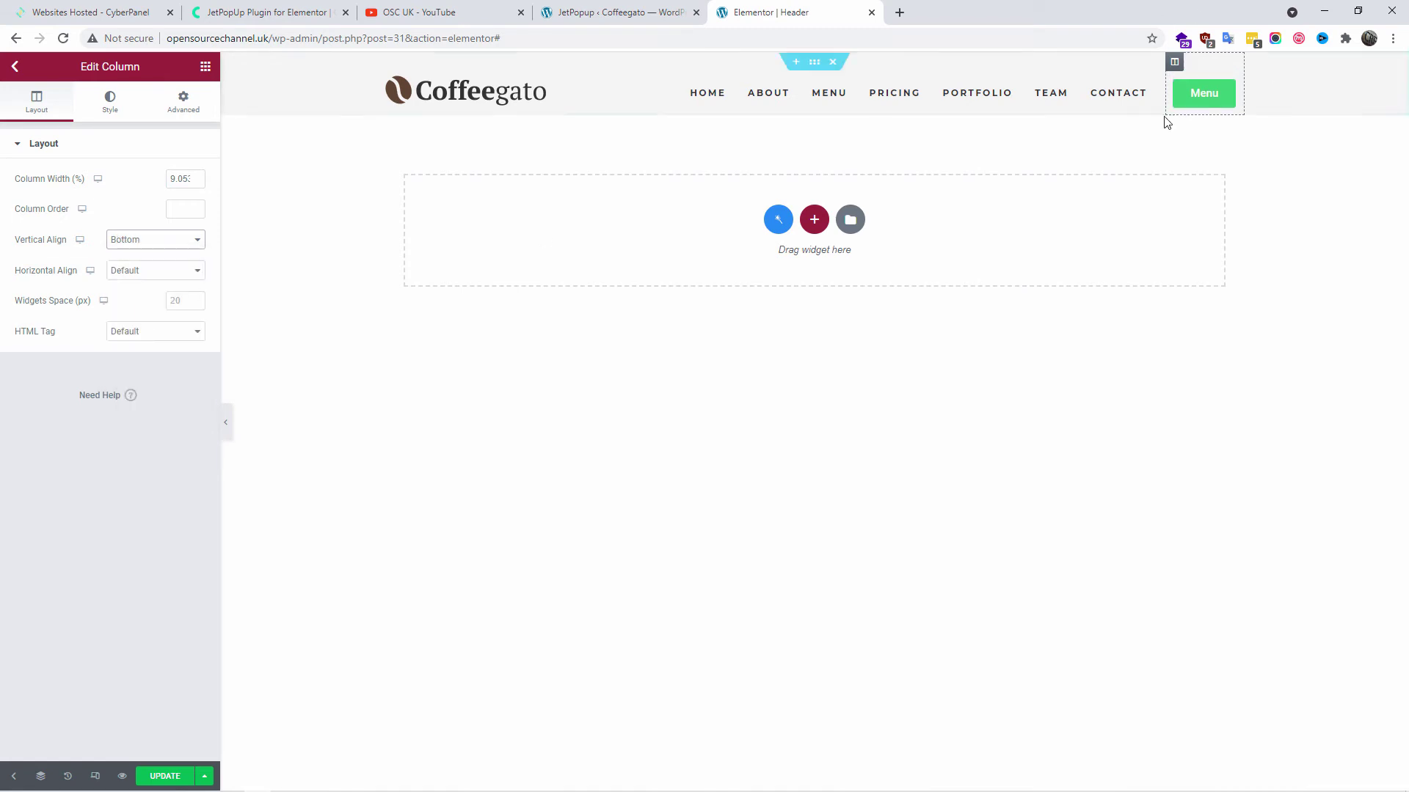
left_click(1195, 449)
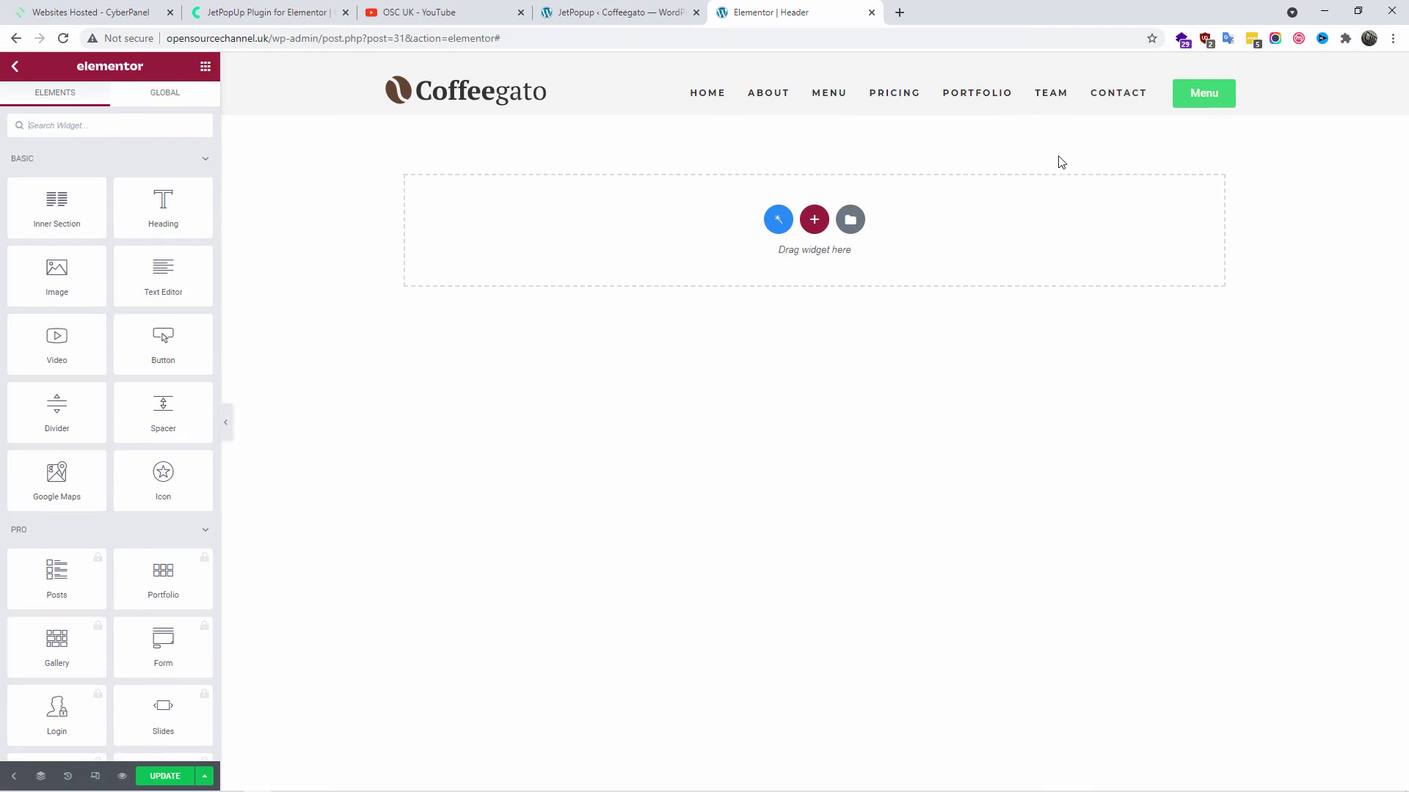
In the button's Advanced JetPopup settings, attach the 'Slide In' popup, found by searching 'slide'
left_click(1198, 96)
left_click(184, 107)
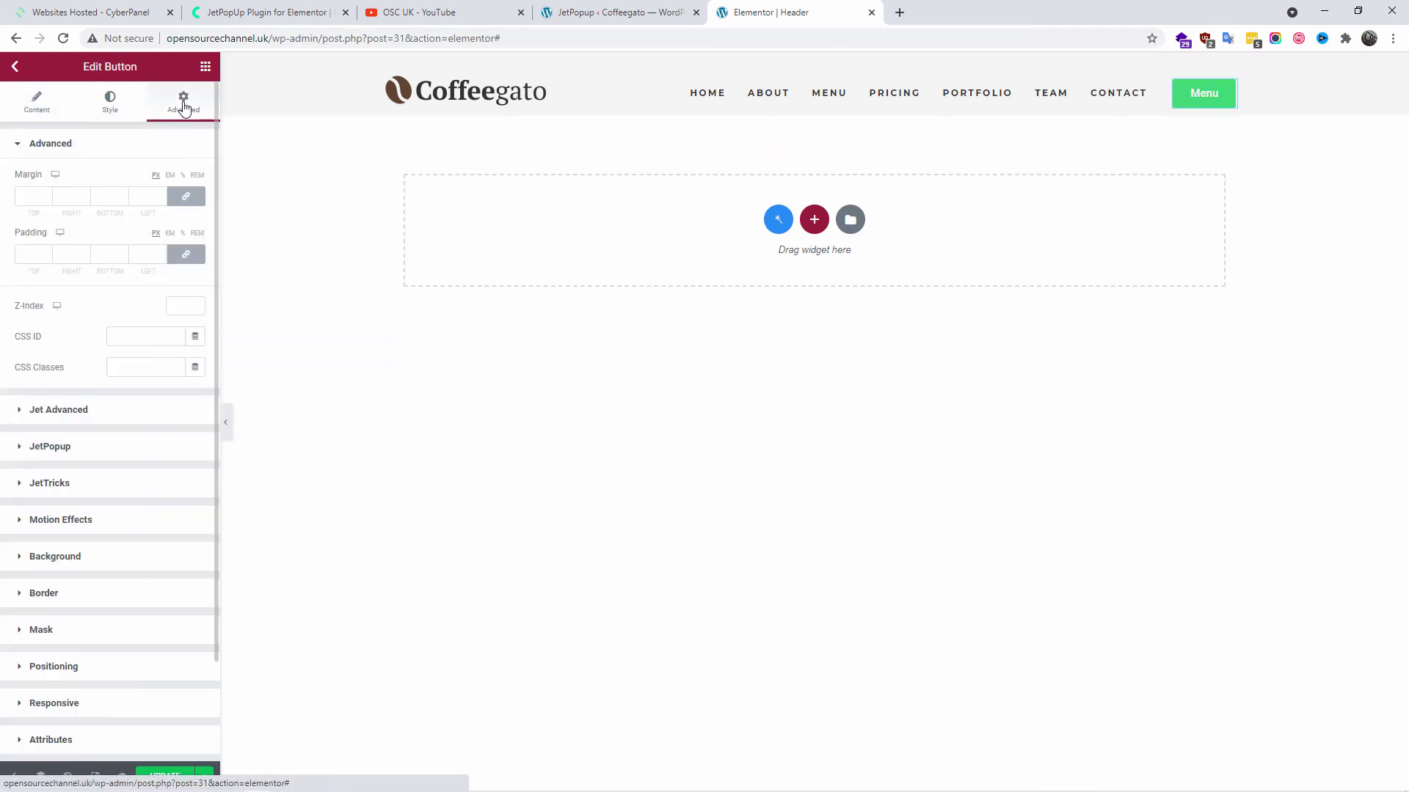
left_click(22, 449)
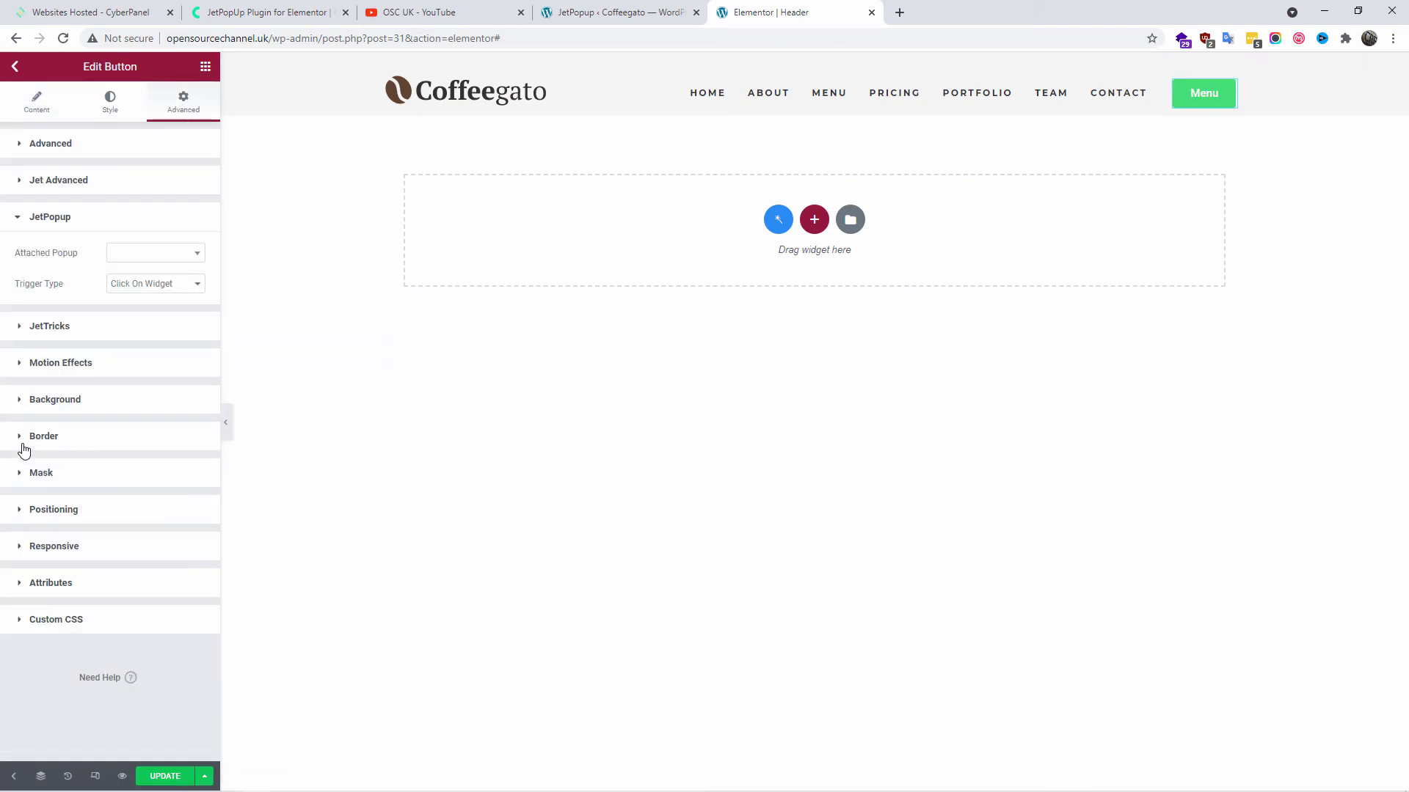
left_click(164, 255)
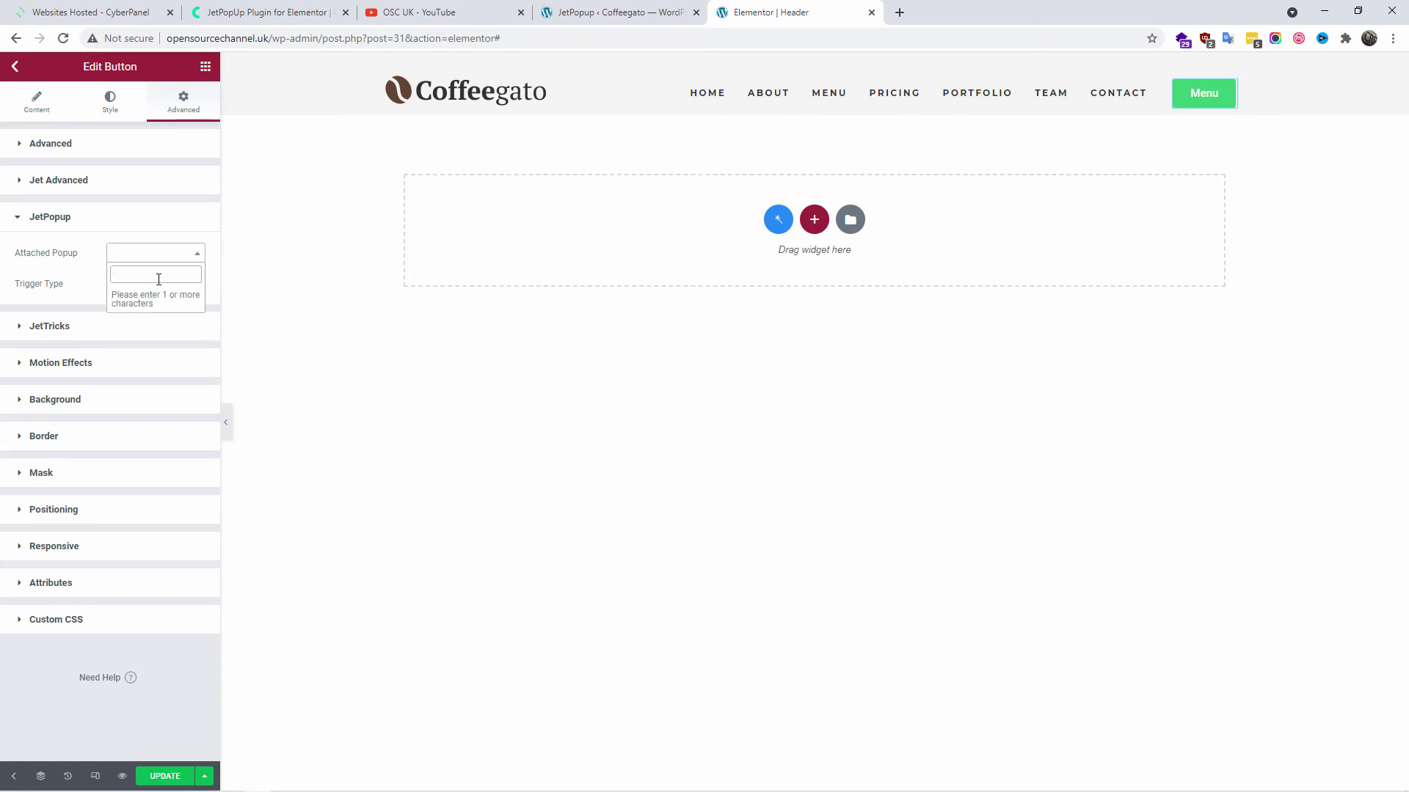
left_click(653, 12)
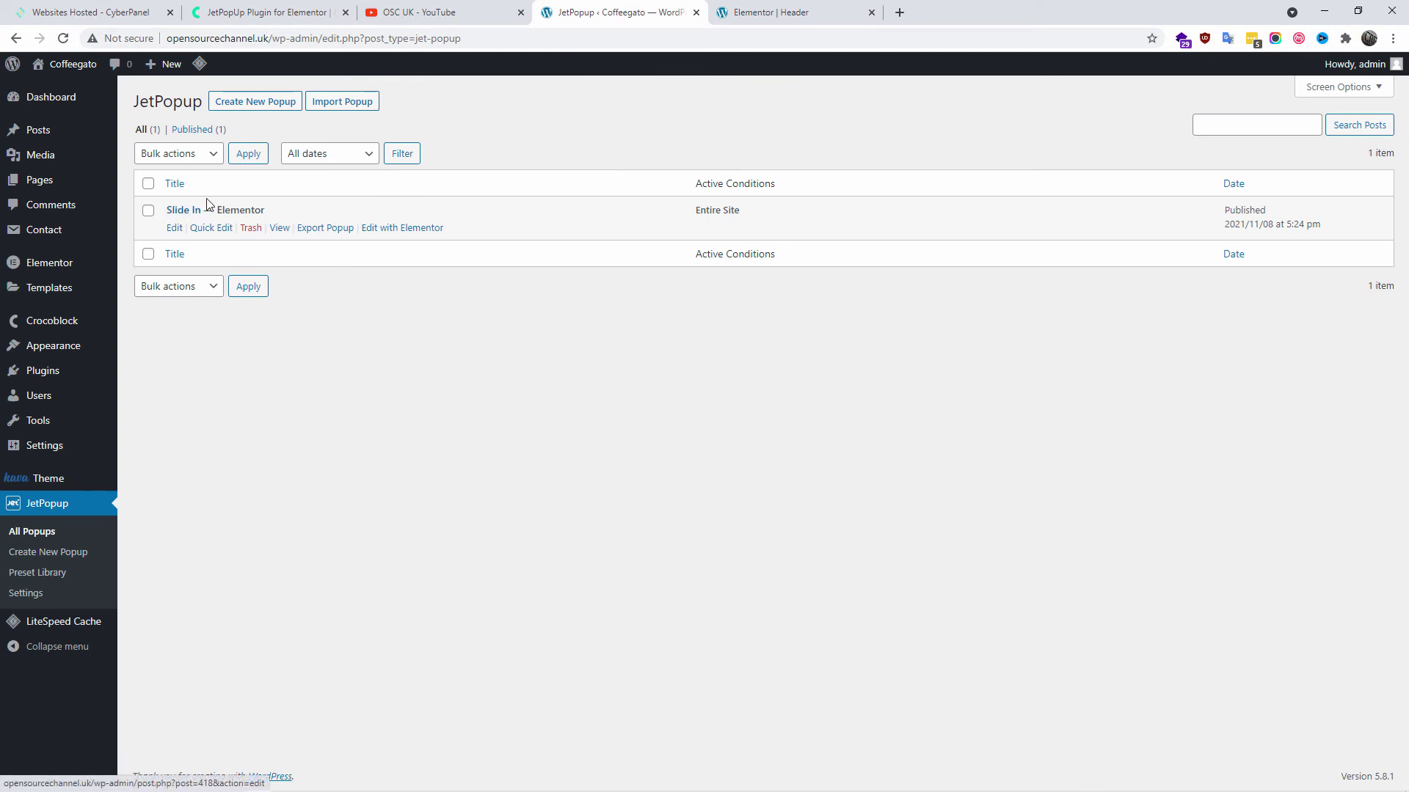
left_click(802, 10)
type("slid")
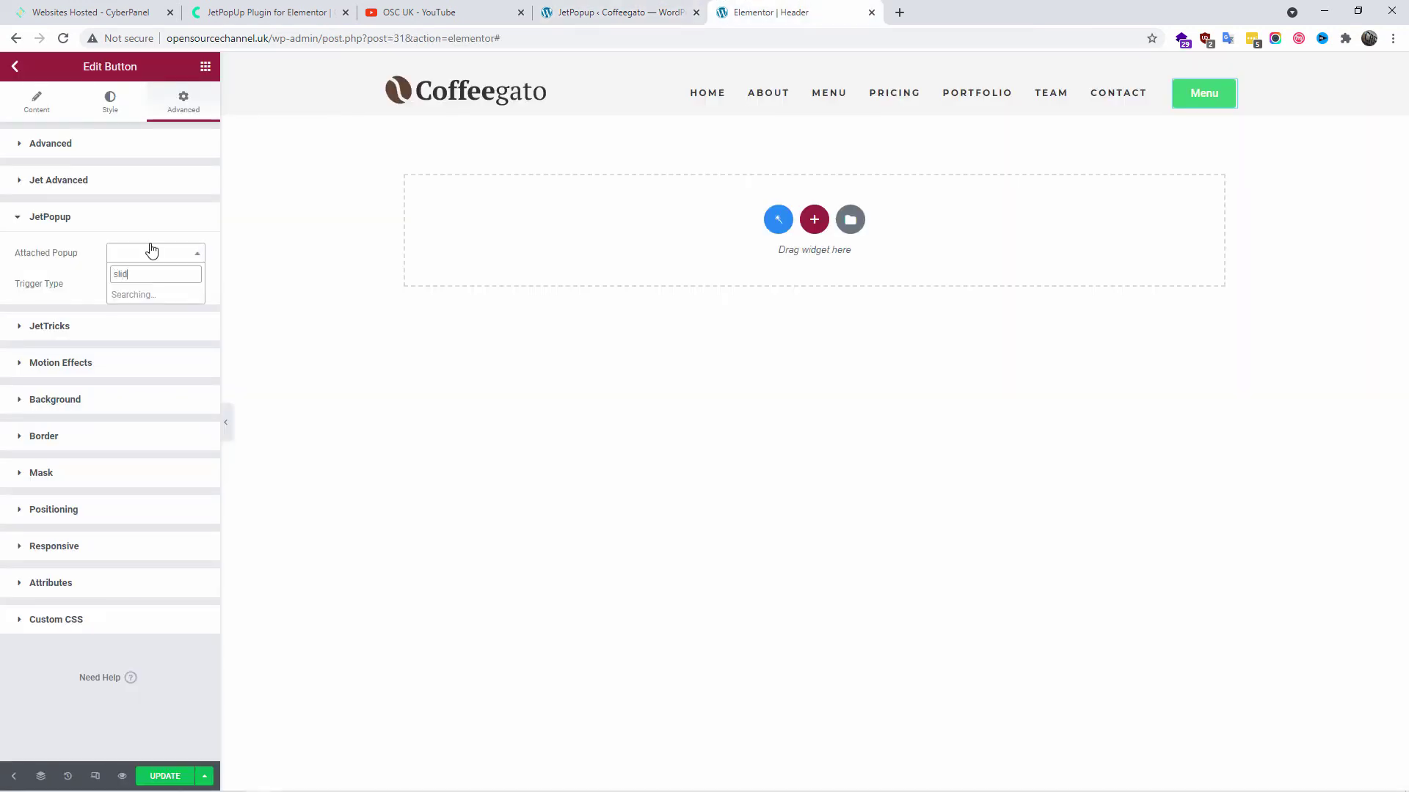
type("e")
left_click(141, 296)
Keep Click On Widget as the trigger type and update the header
left_click(150, 314)
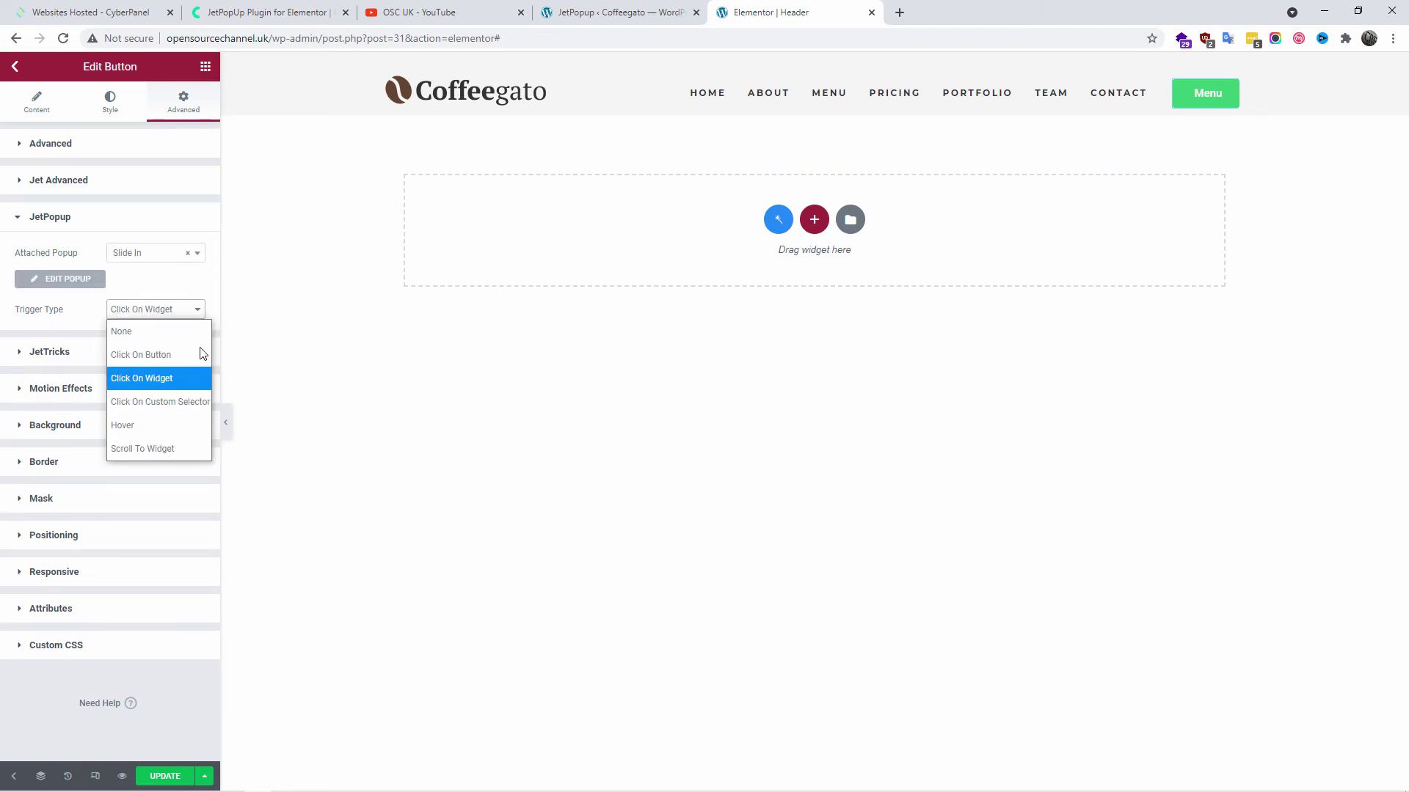
left_click(158, 378)
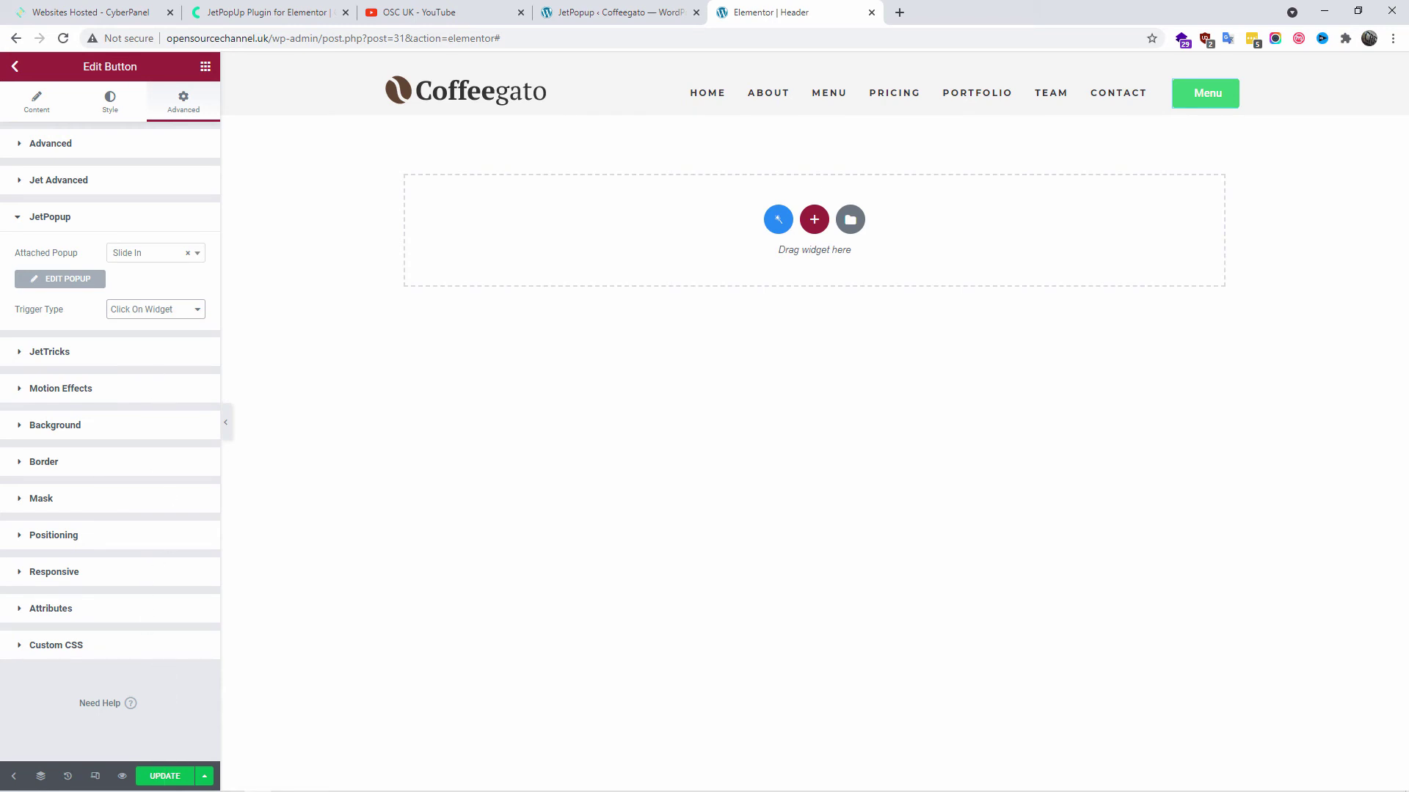
left_click(163, 776)
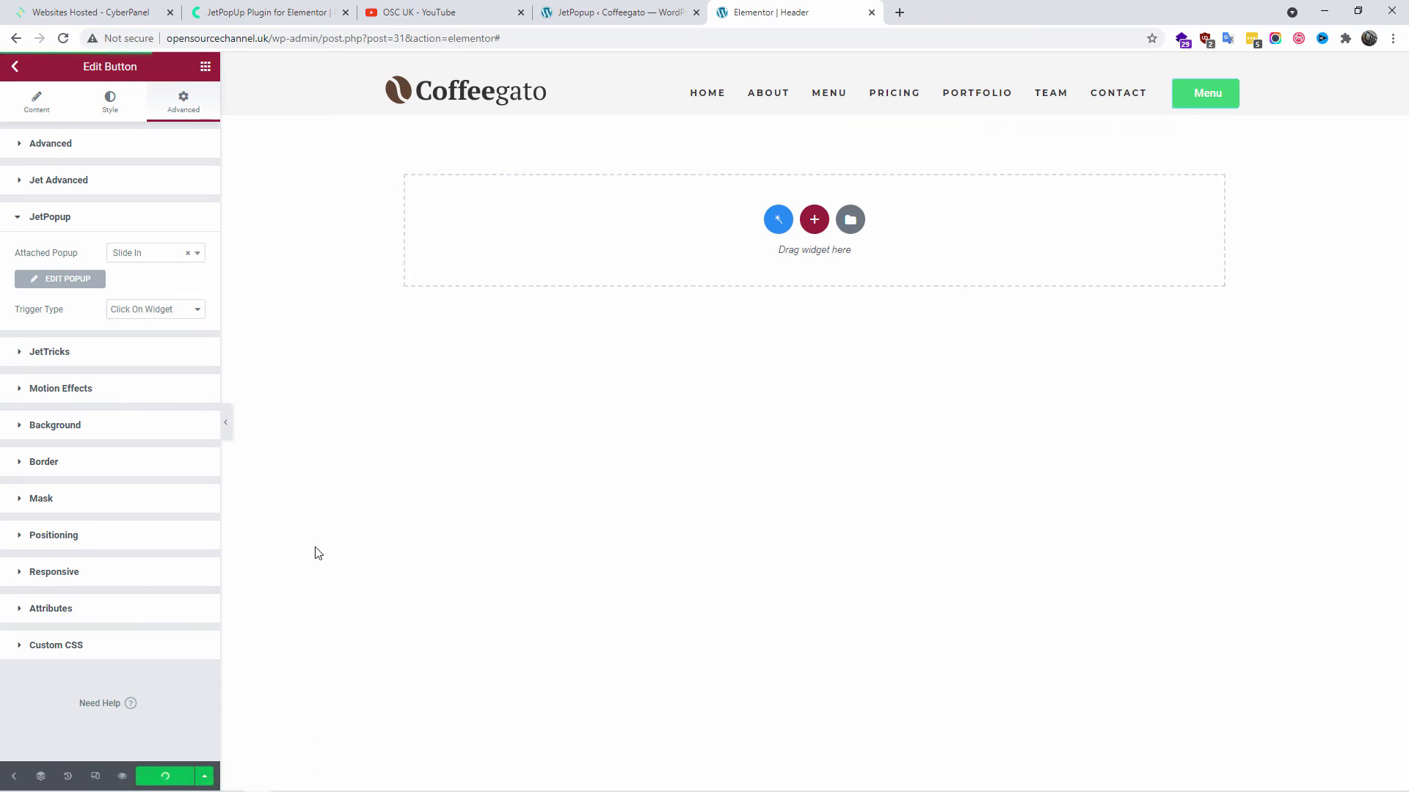
Load opensourcechannel.uk in an incognito window, then minimise it to return to the Elementor editor
double_click(219, 38)
right_click(218, 38)
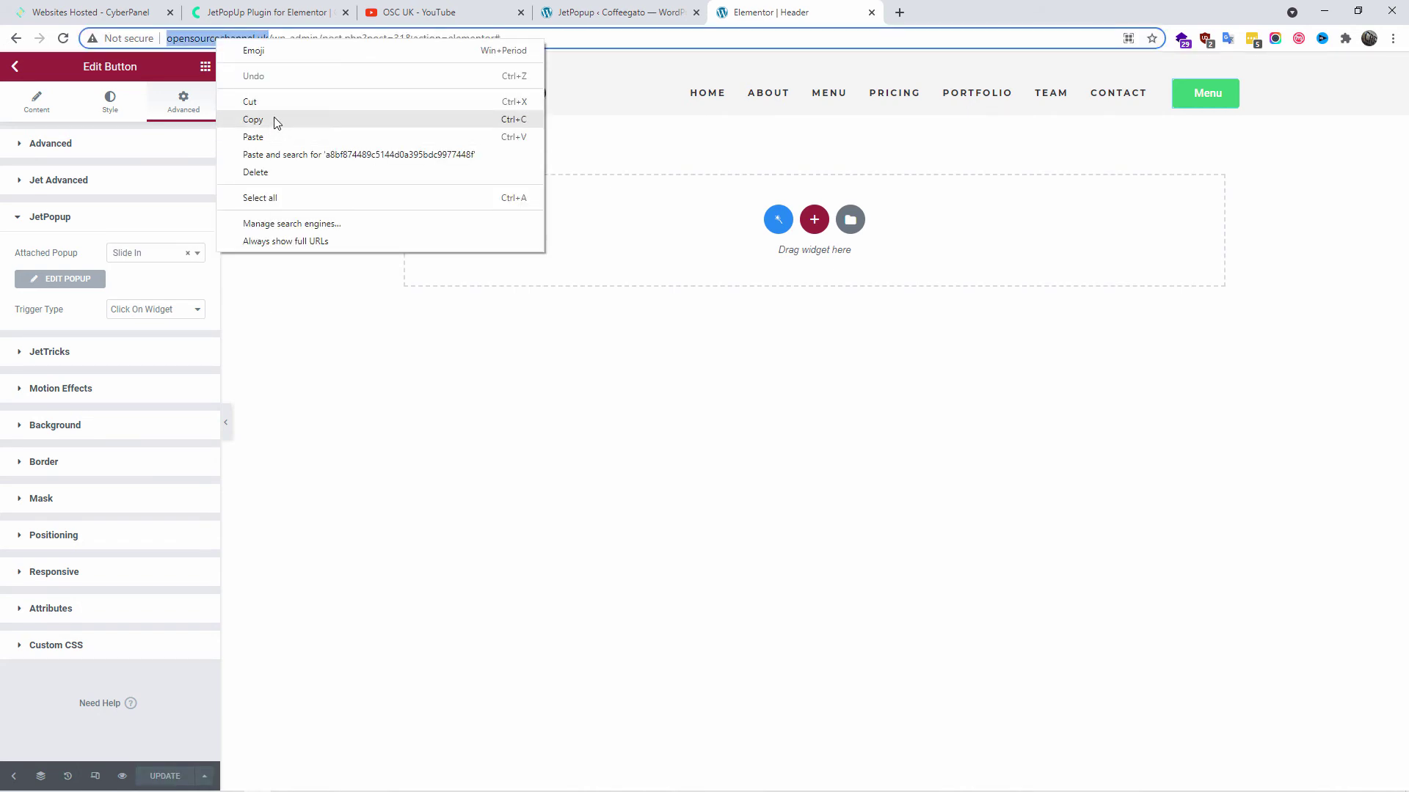
left_click(275, 117)
key("ctrl+shift+n")
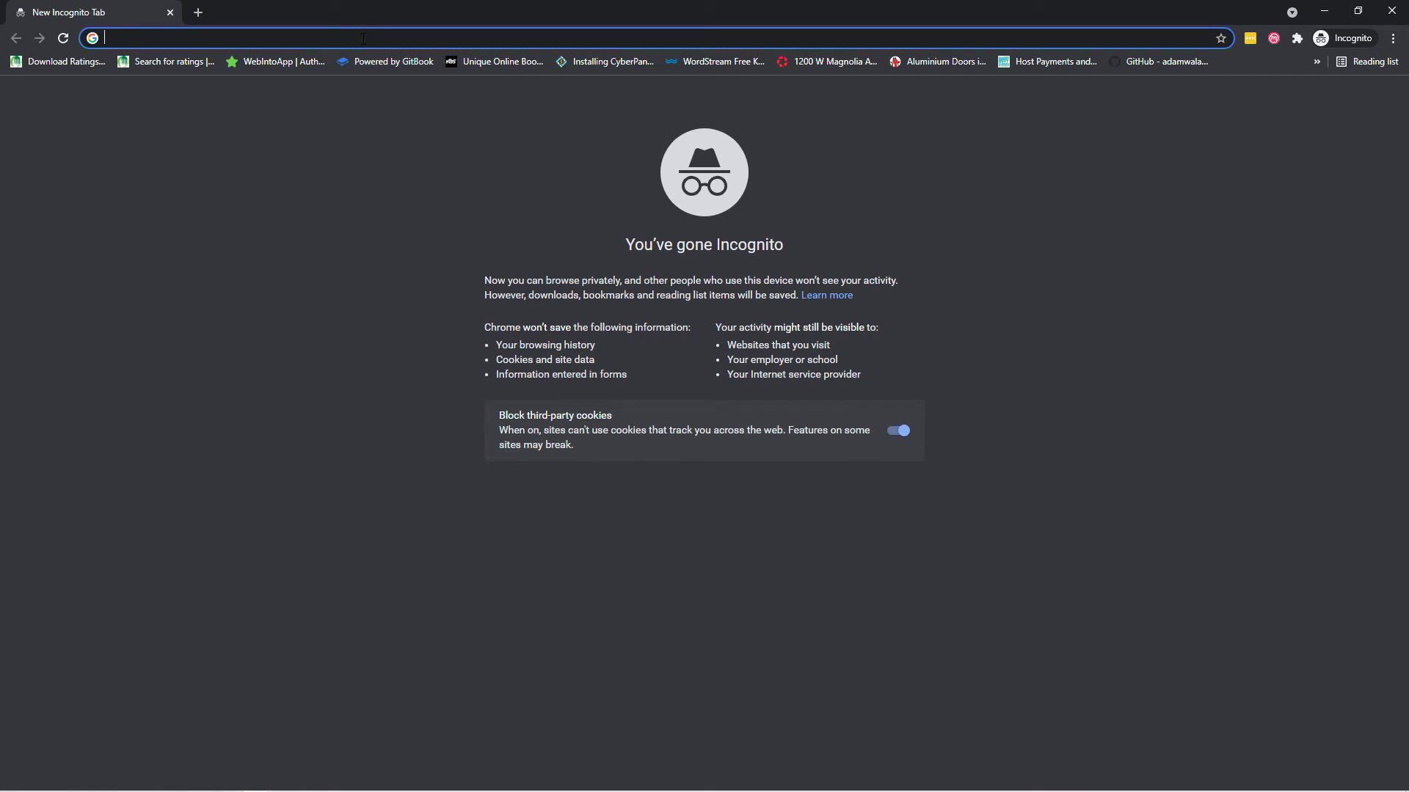
key("ctrl+v")
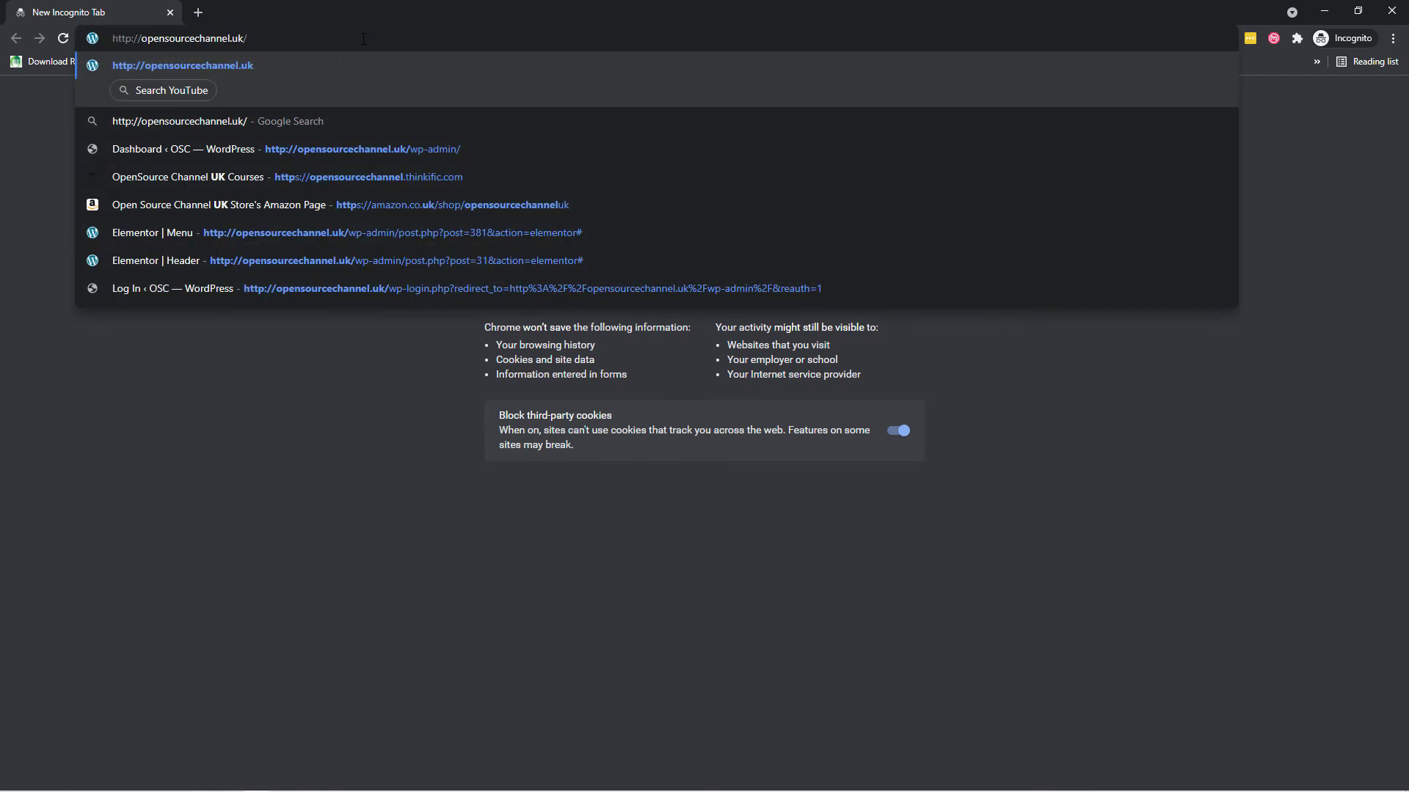
key("Return")
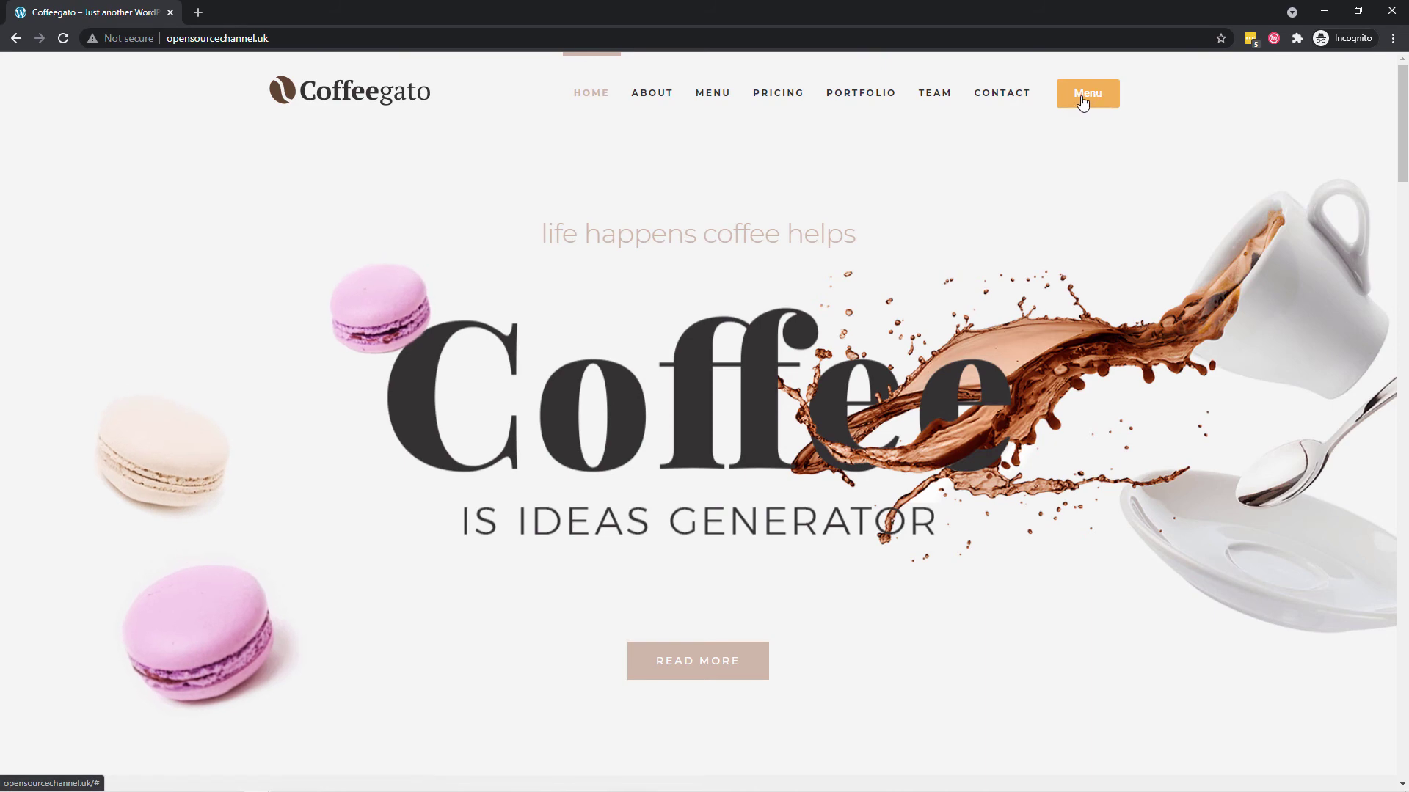
left_click(1324, 10)
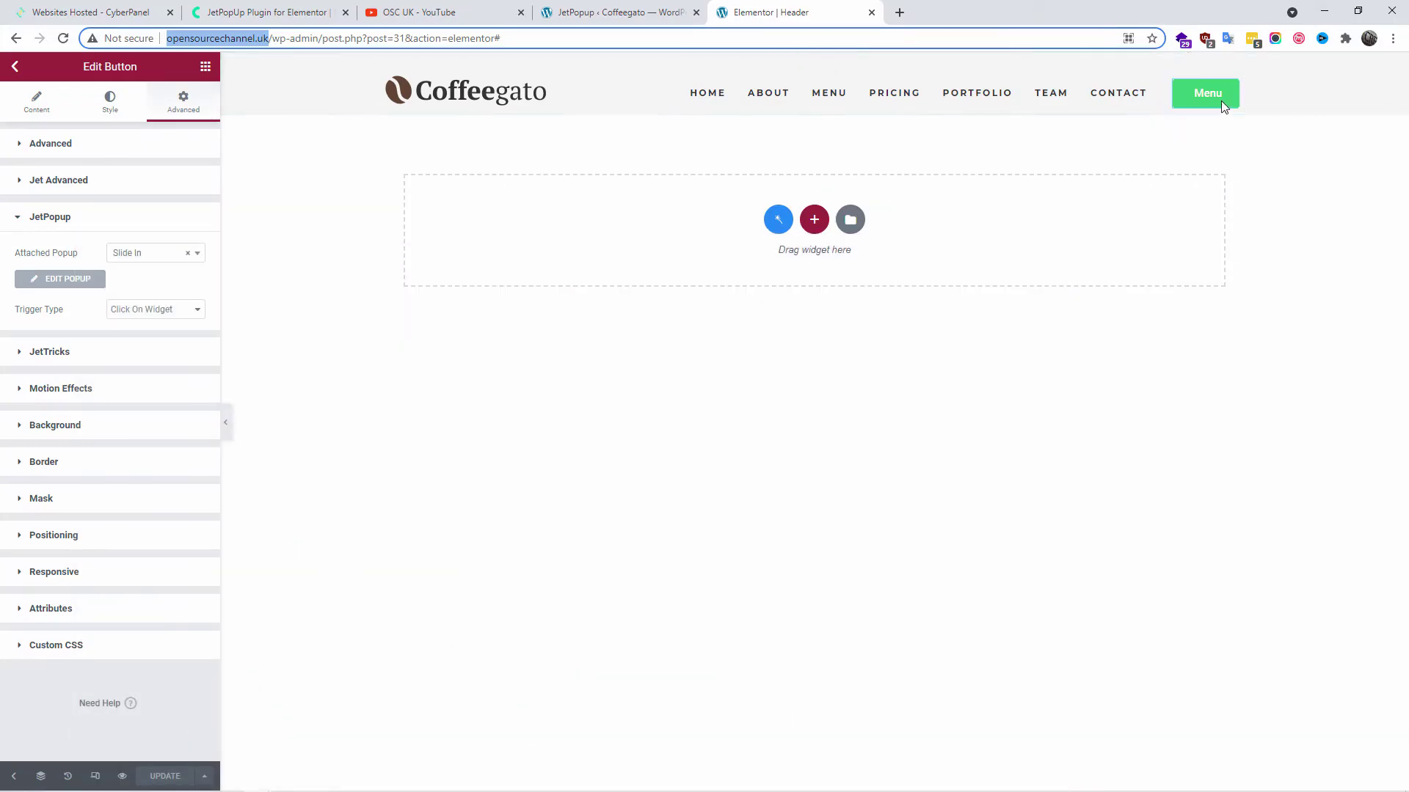
Switch the Menu button type to Default, update the header, and return to the incognito window
left_click(1233, 96)
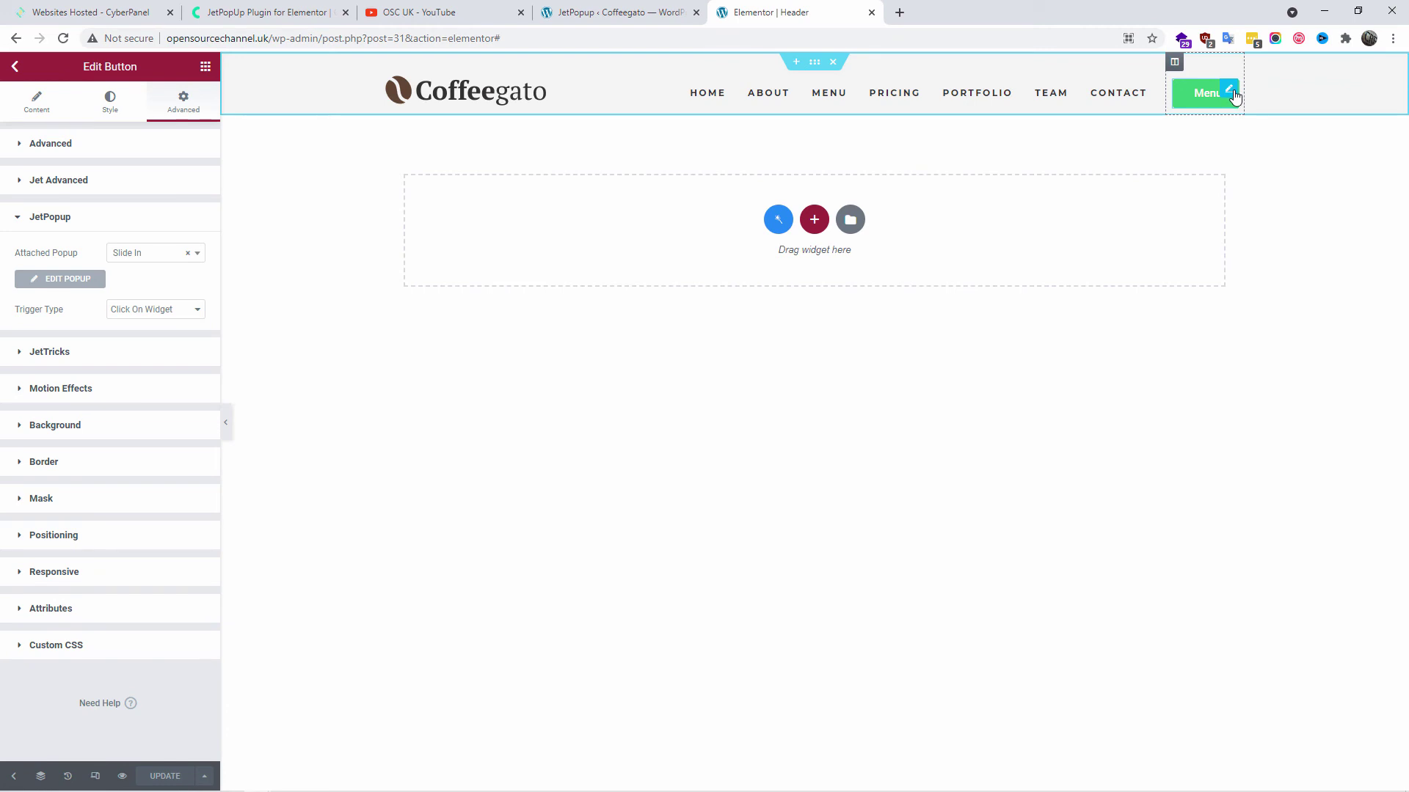
left_click(33, 109)
left_click(144, 181)
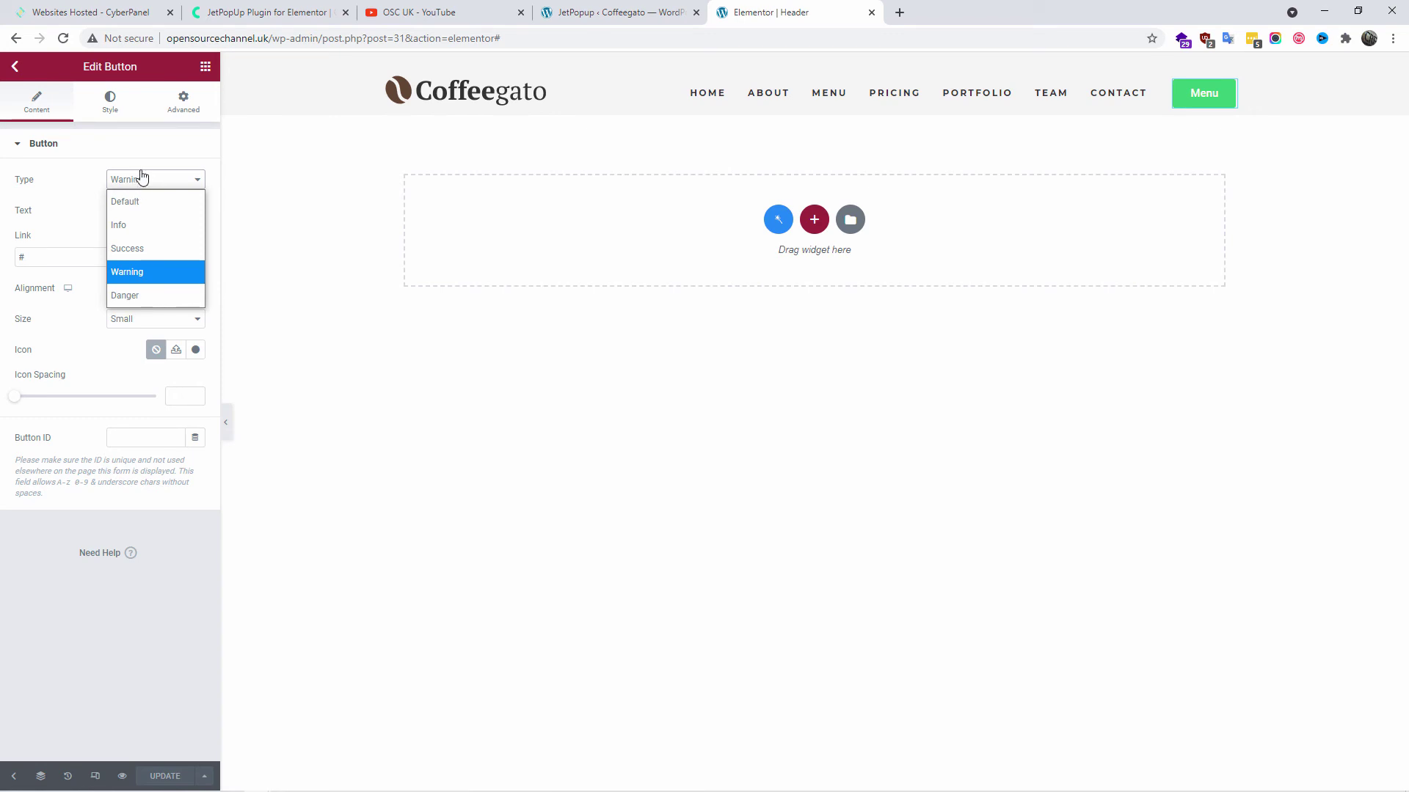
left_click(152, 199)
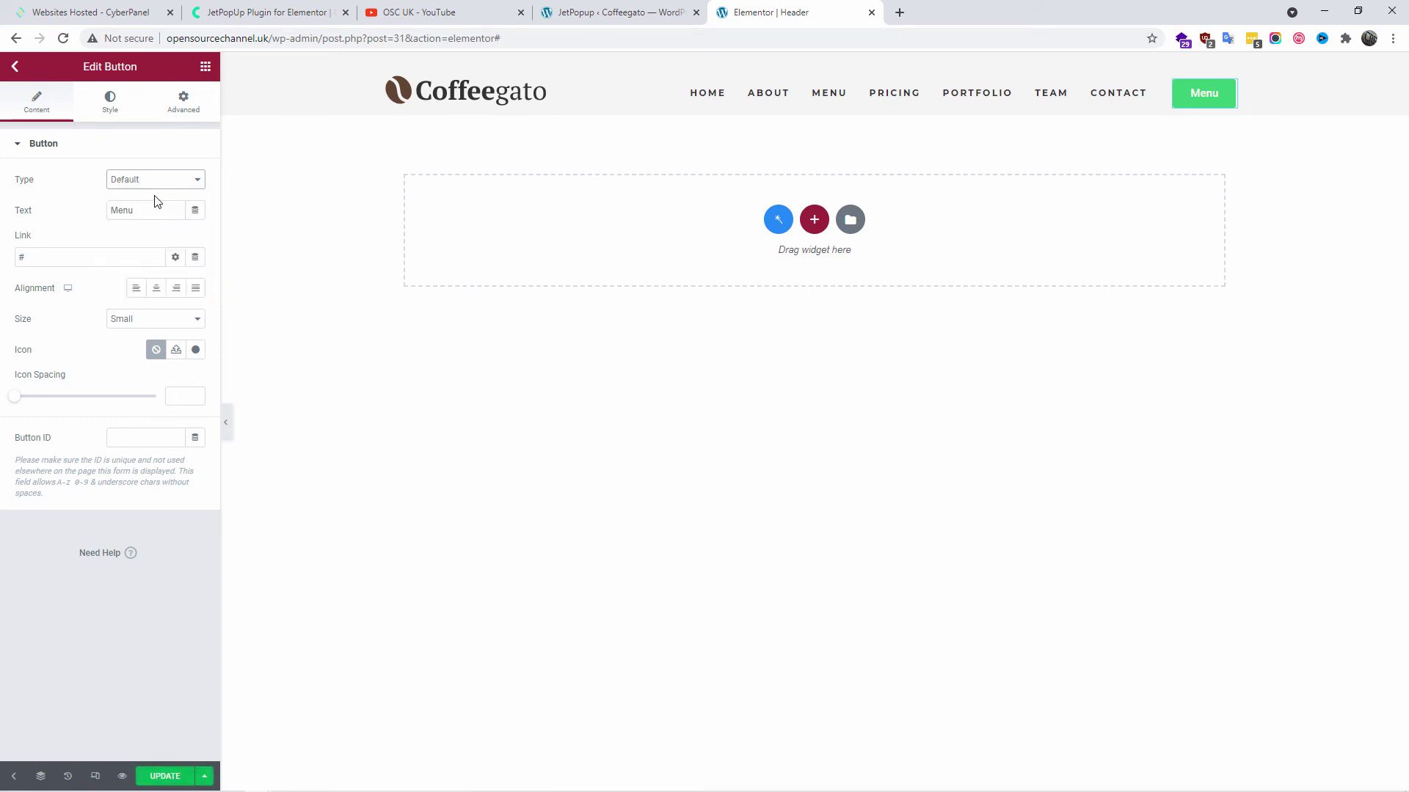
left_click(165, 777)
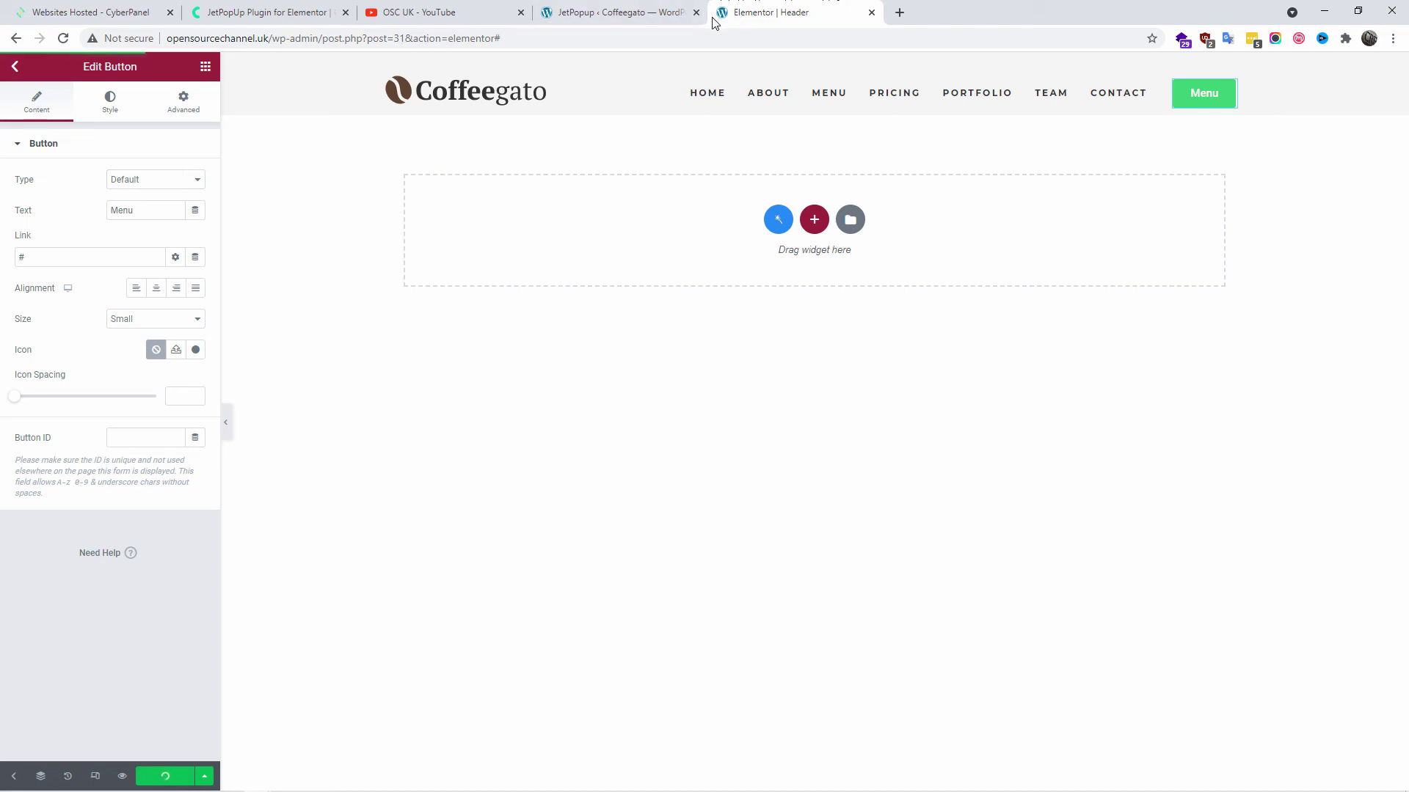
key("super+Tab")
Reload the live site and open and close the slide-in menu with the Menu button twice
left_click(626, 117)
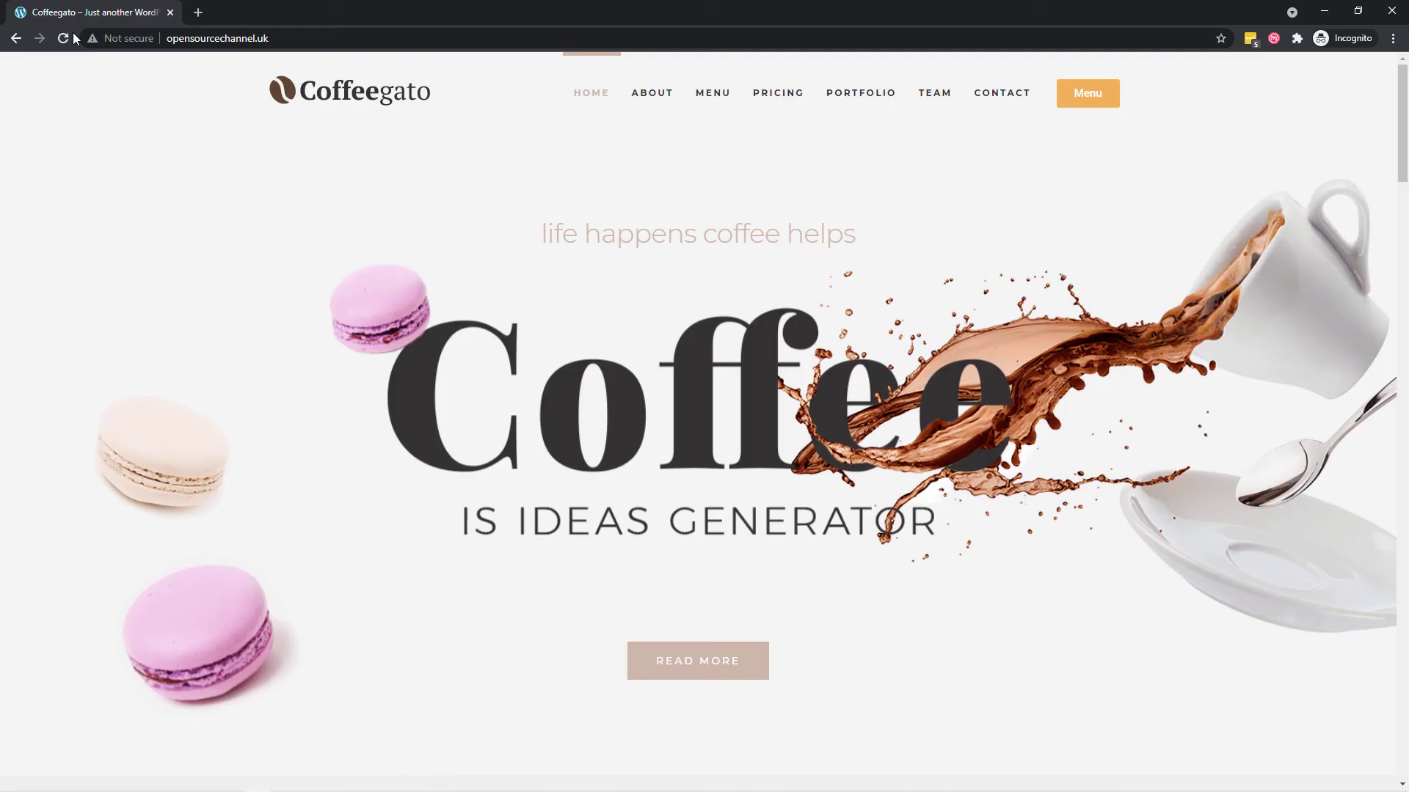
left_click(63, 39)
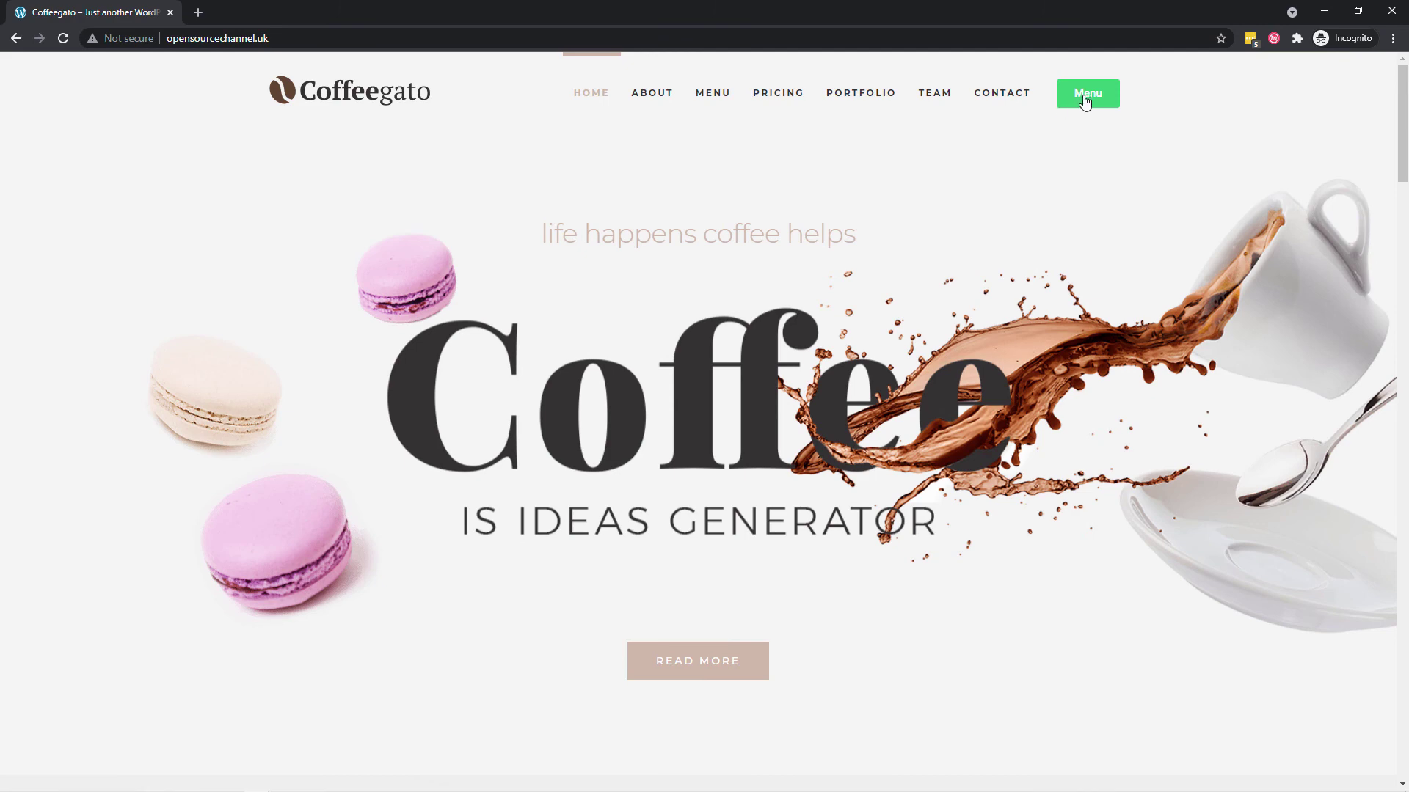
left_click(1085, 100)
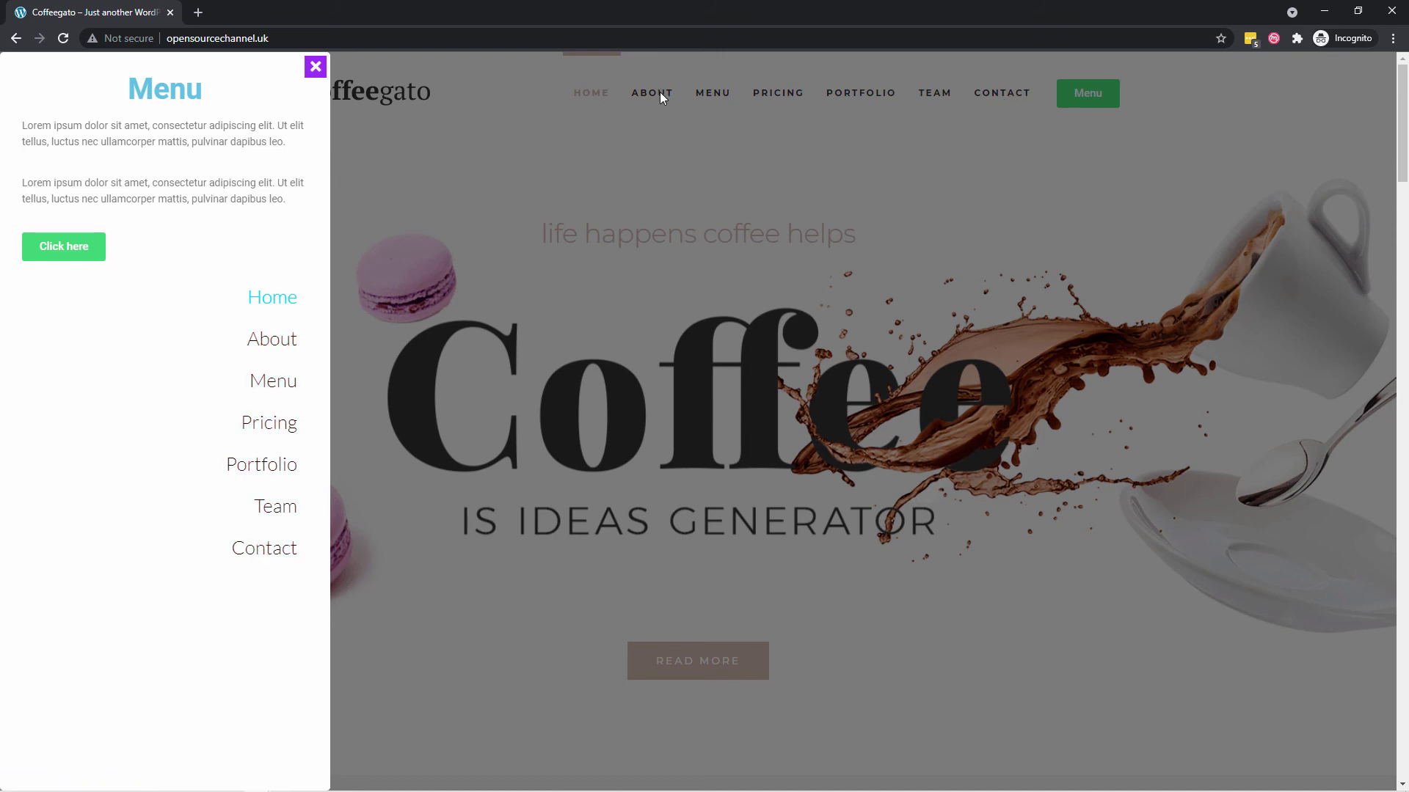
left_click(315, 68)
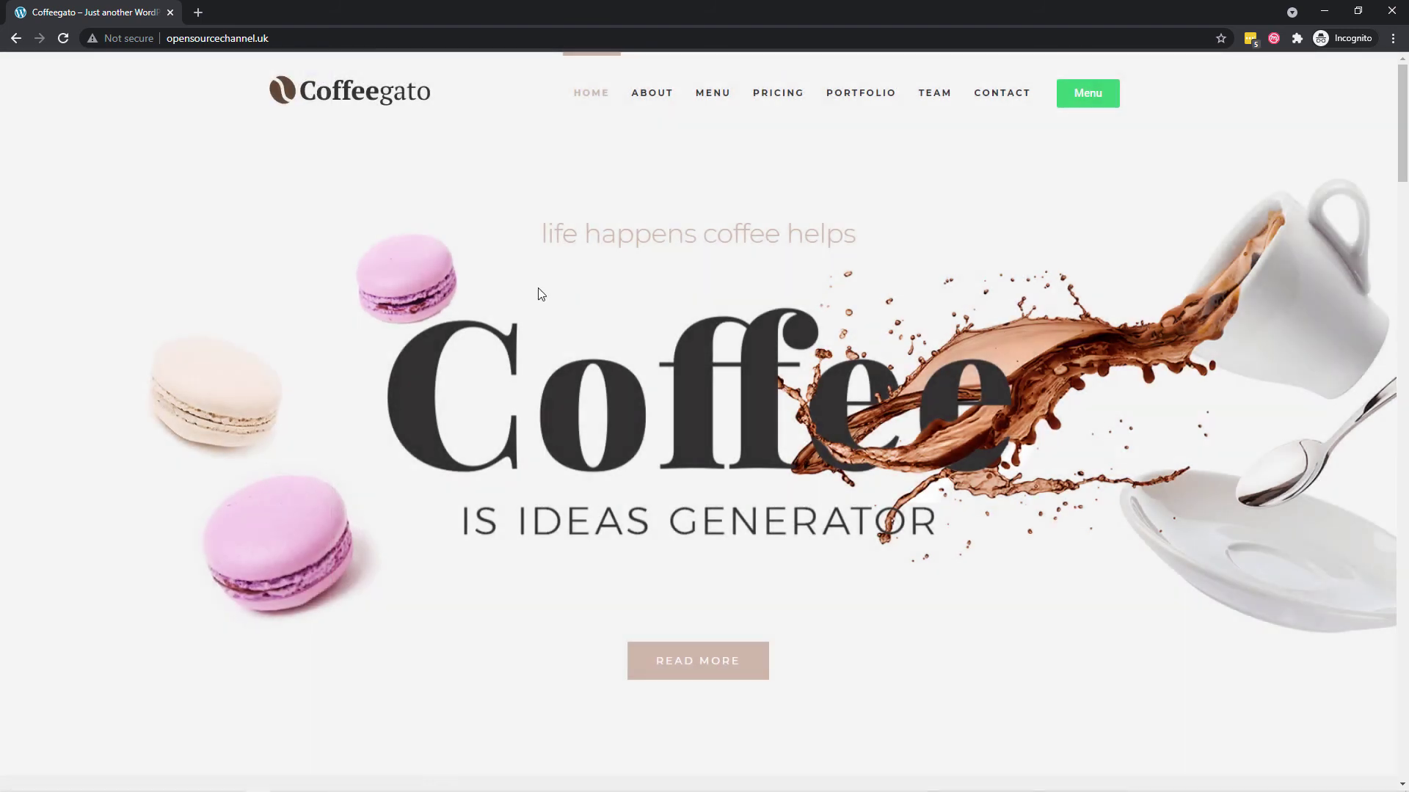
scroll(1172, 277, "down", 5)
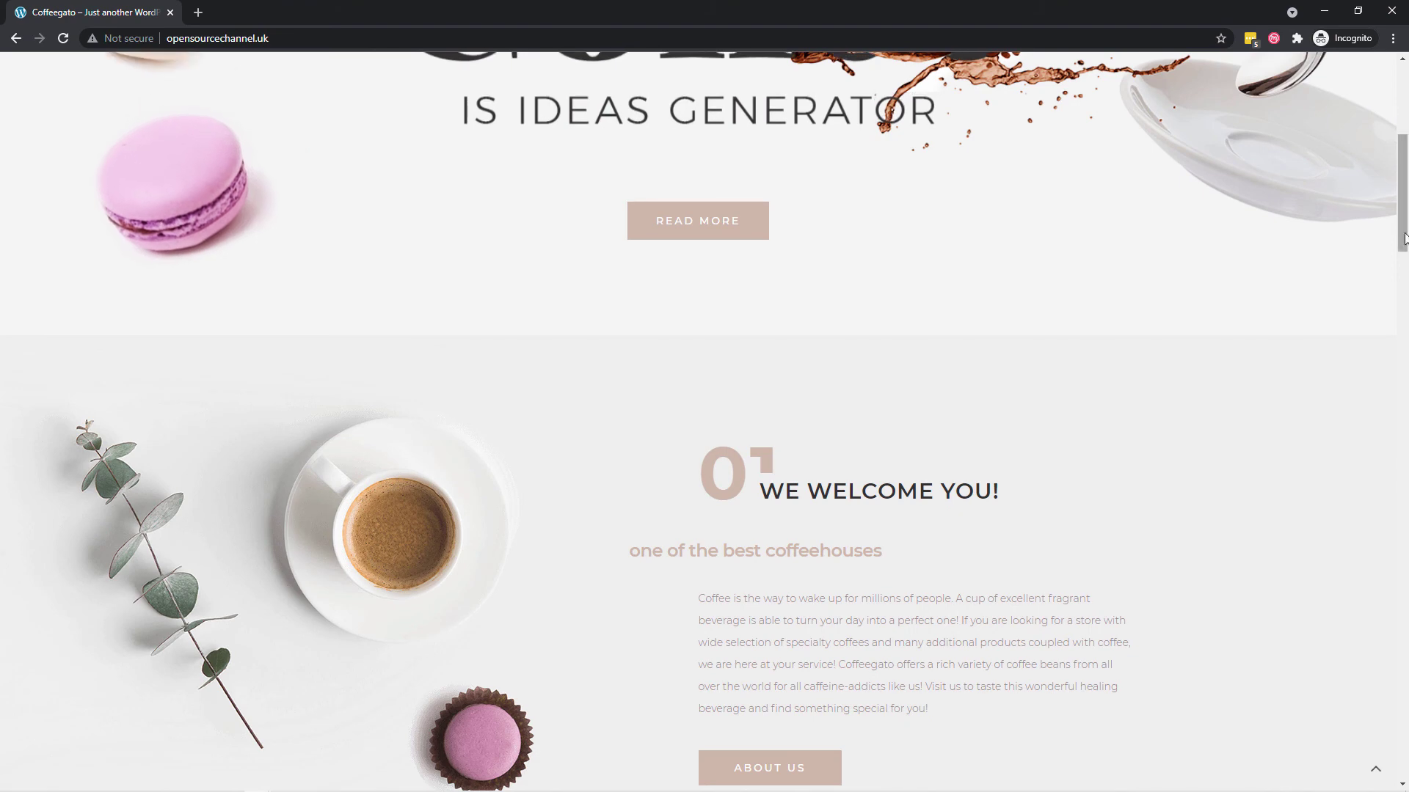
scroll(1374, 381, "down", 15)
scroll(1352, 459, "up", 20)
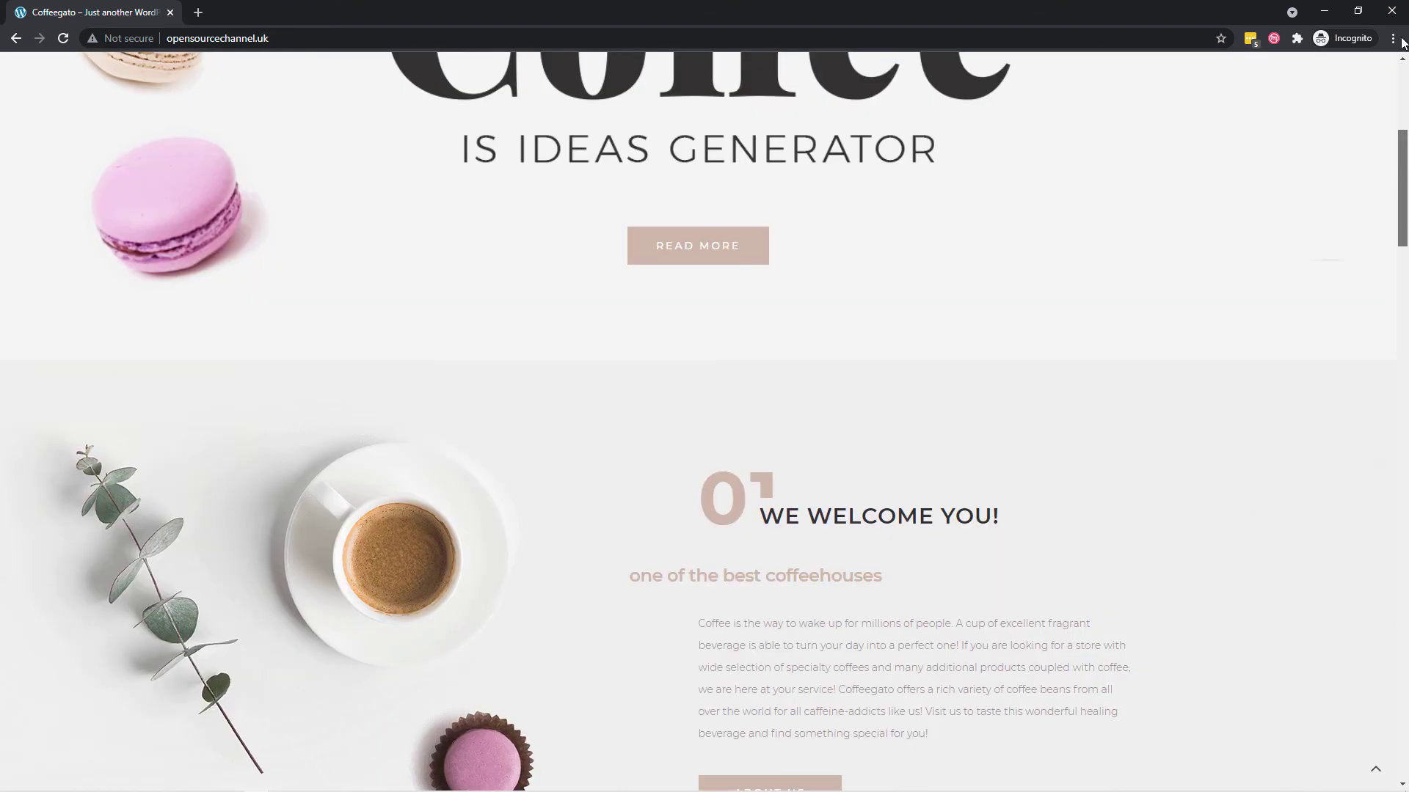
left_click(1087, 93)
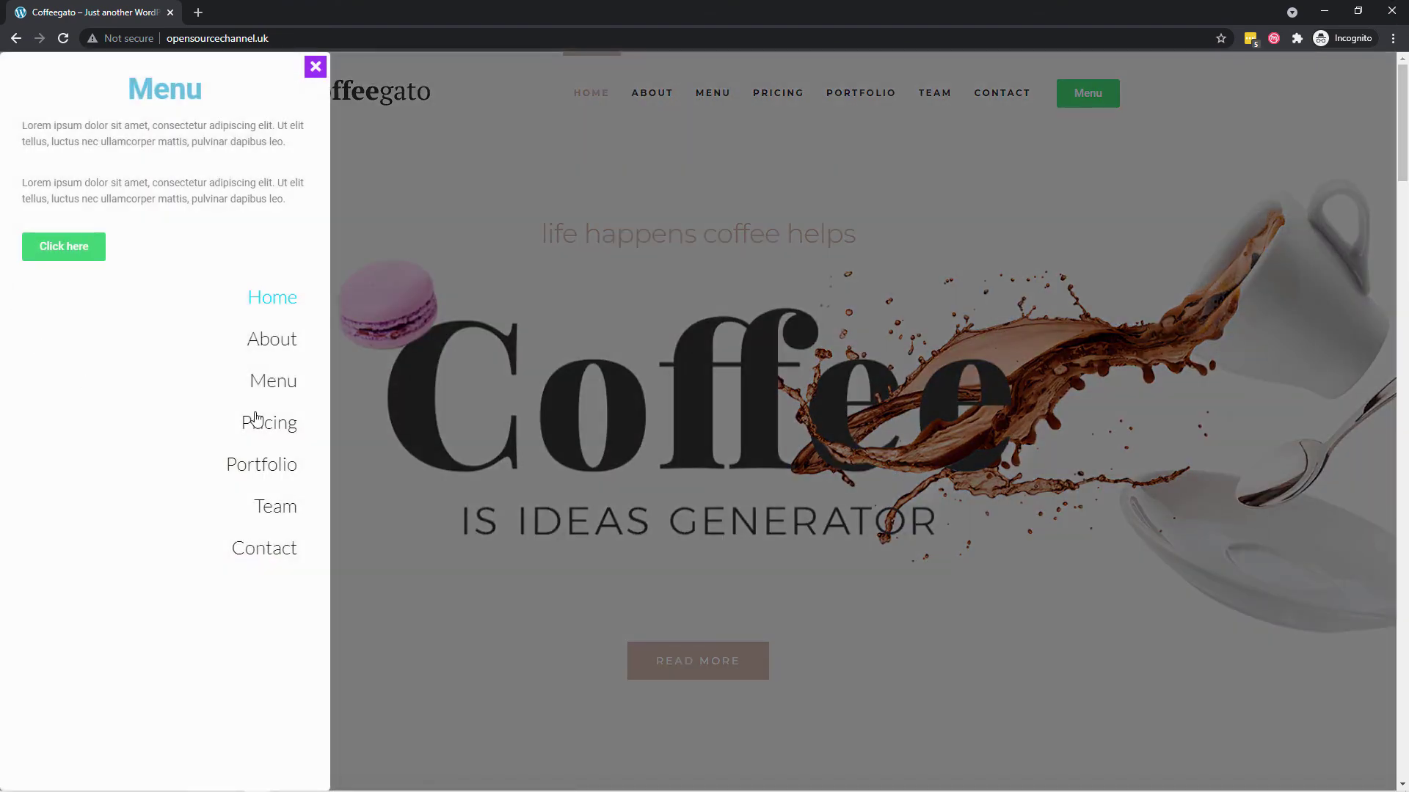
left_click(713, 98)
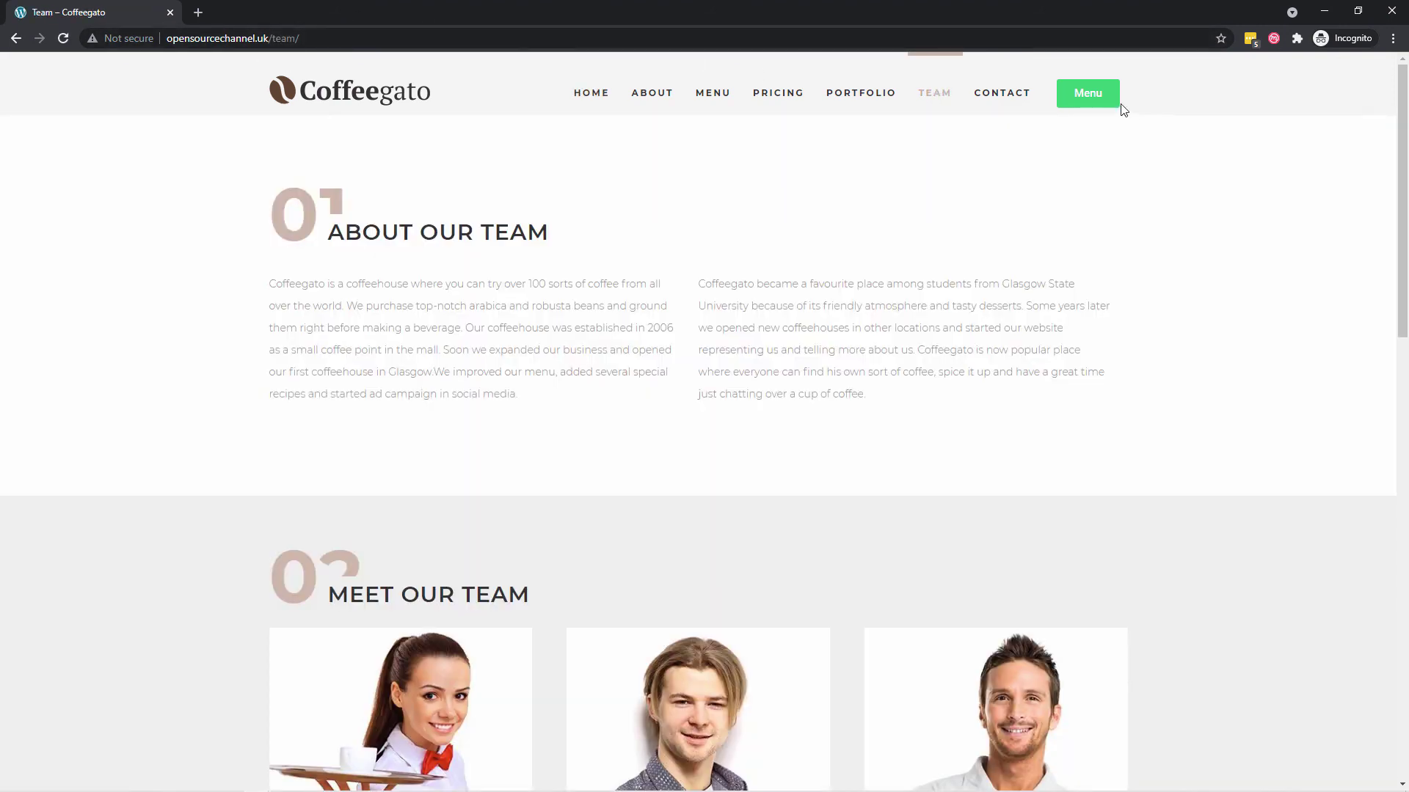
Follow the slide-in menu's Home and Team links, then return home via the logo
left_click(1088, 103)
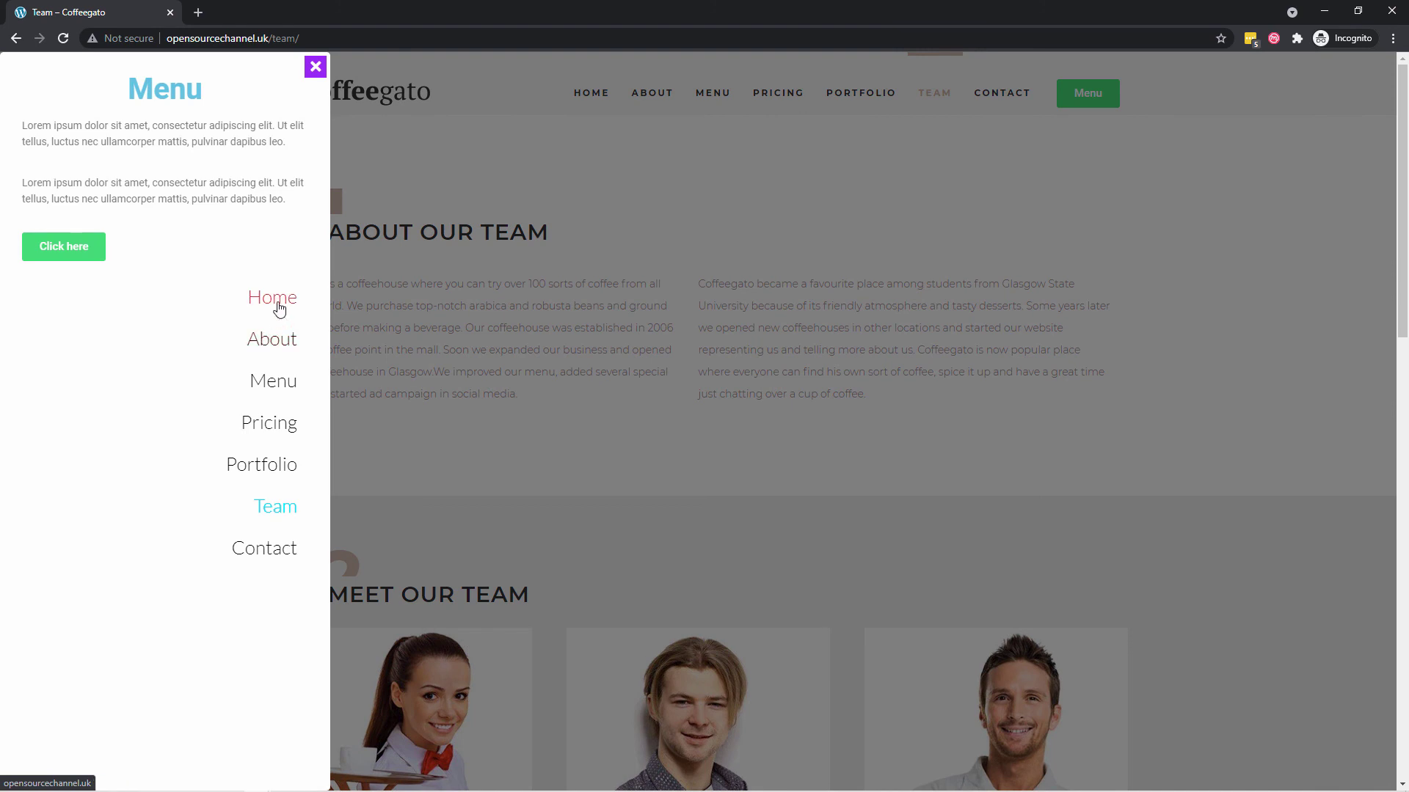
left_click(277, 303)
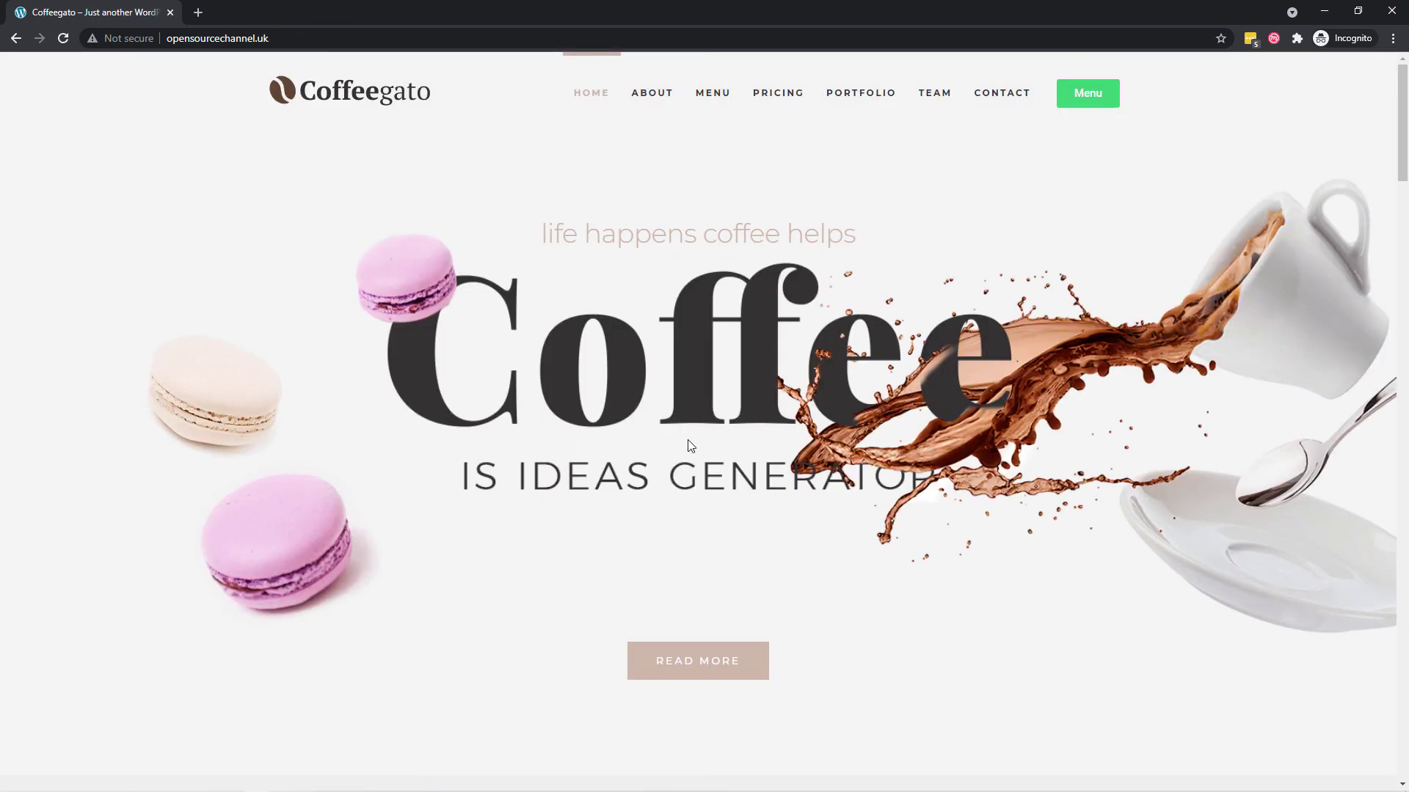
left_click(1090, 105)
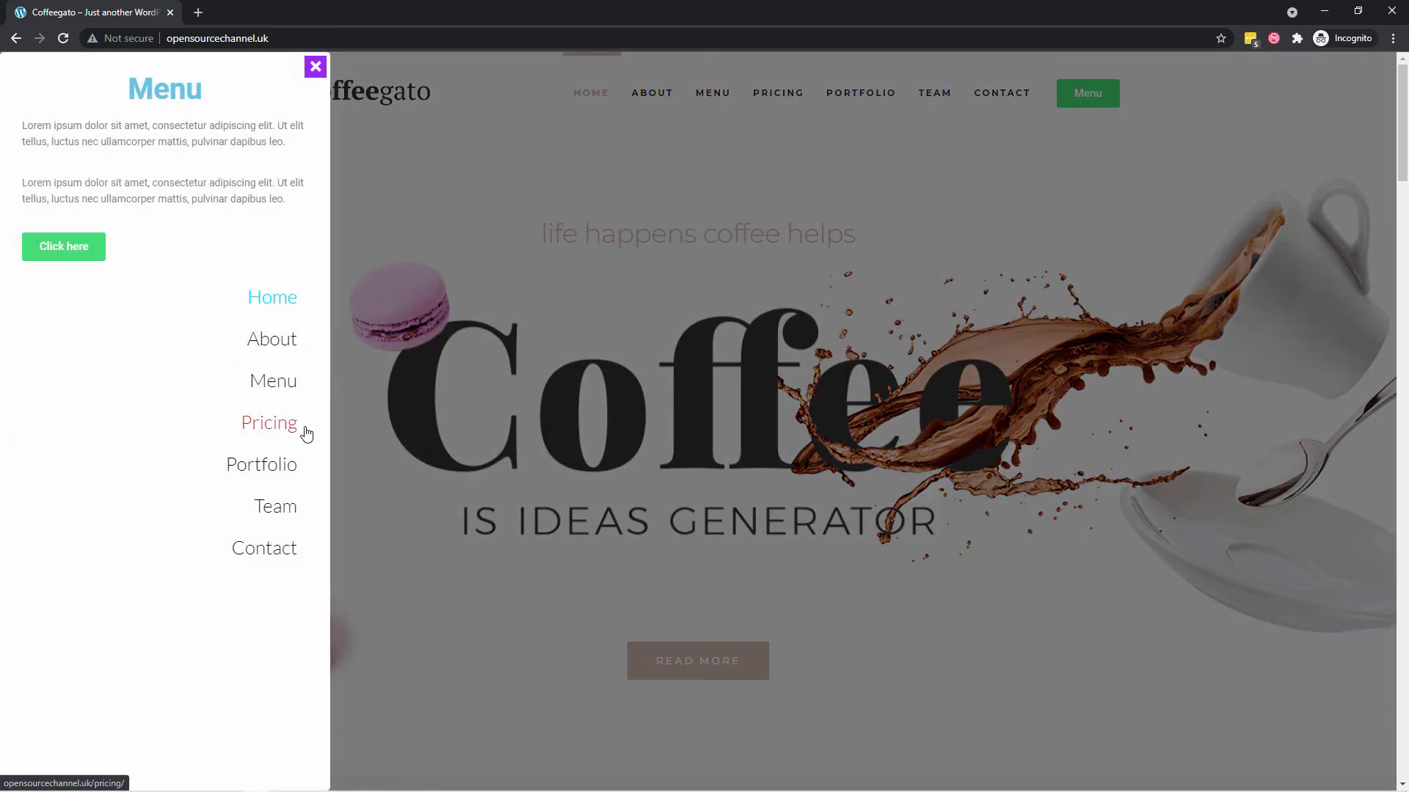
left_click(271, 518)
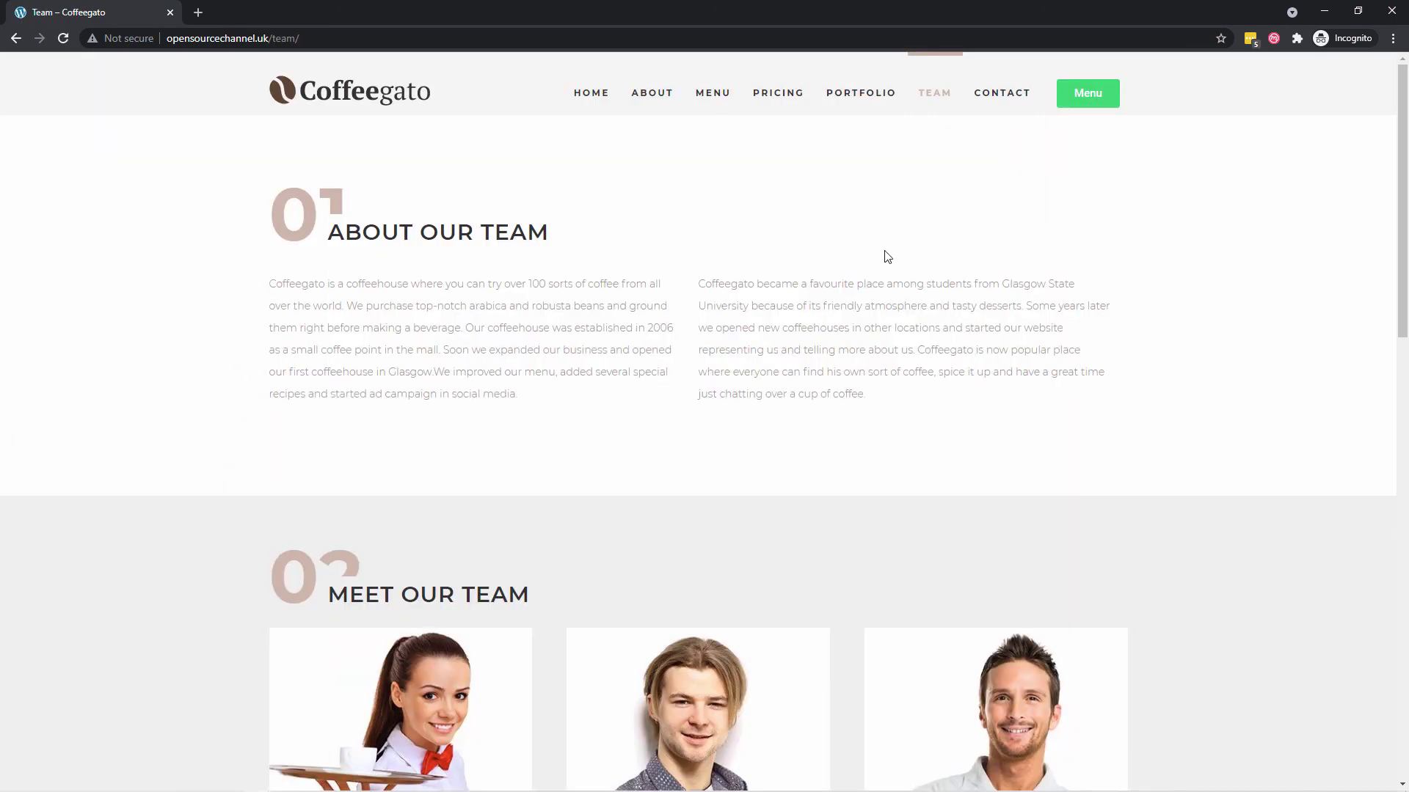
mouse_move(1402, 110)
left_mouse_down()
mouse_move(1402, 377)
mouse_move(1402, 95)
left_mouse_up()
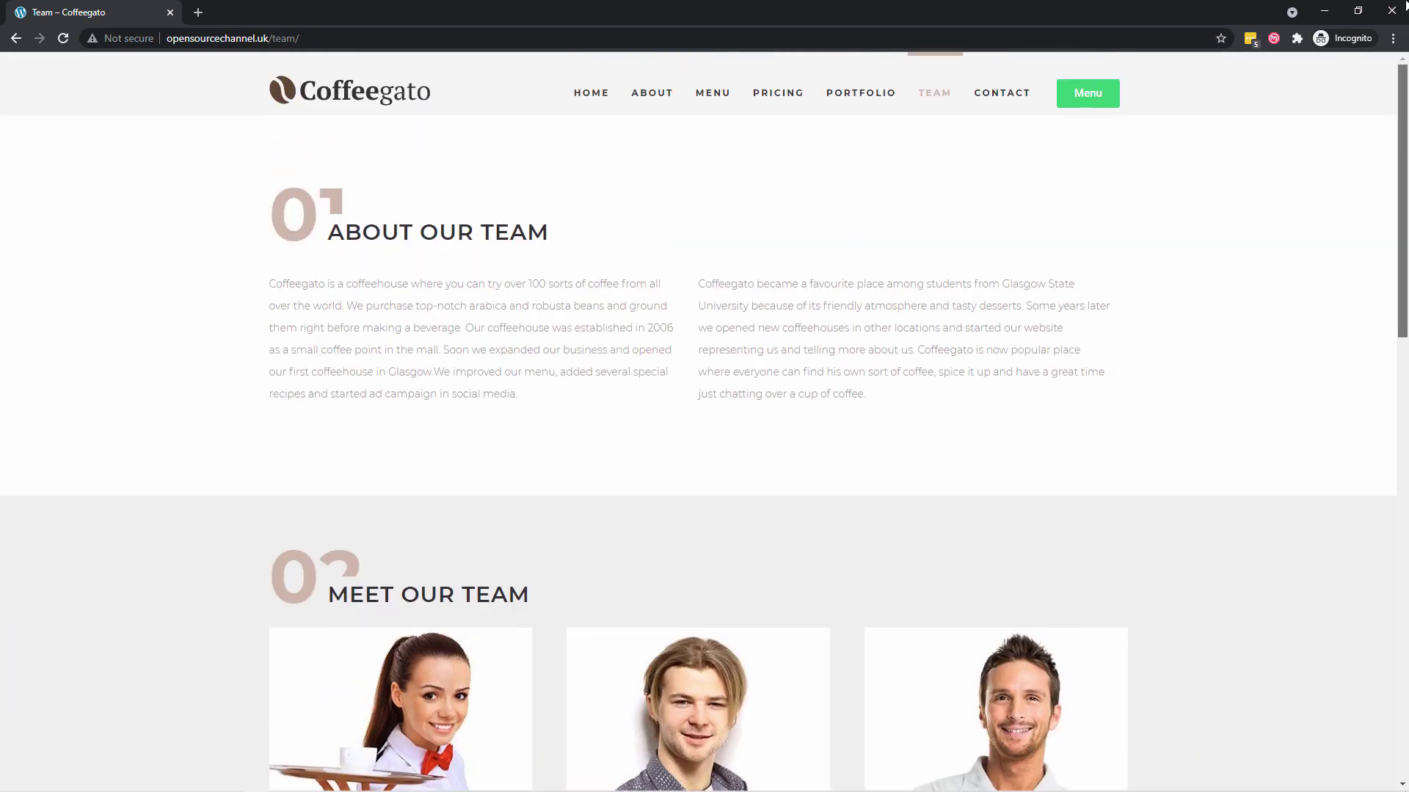
left_click(375, 104)
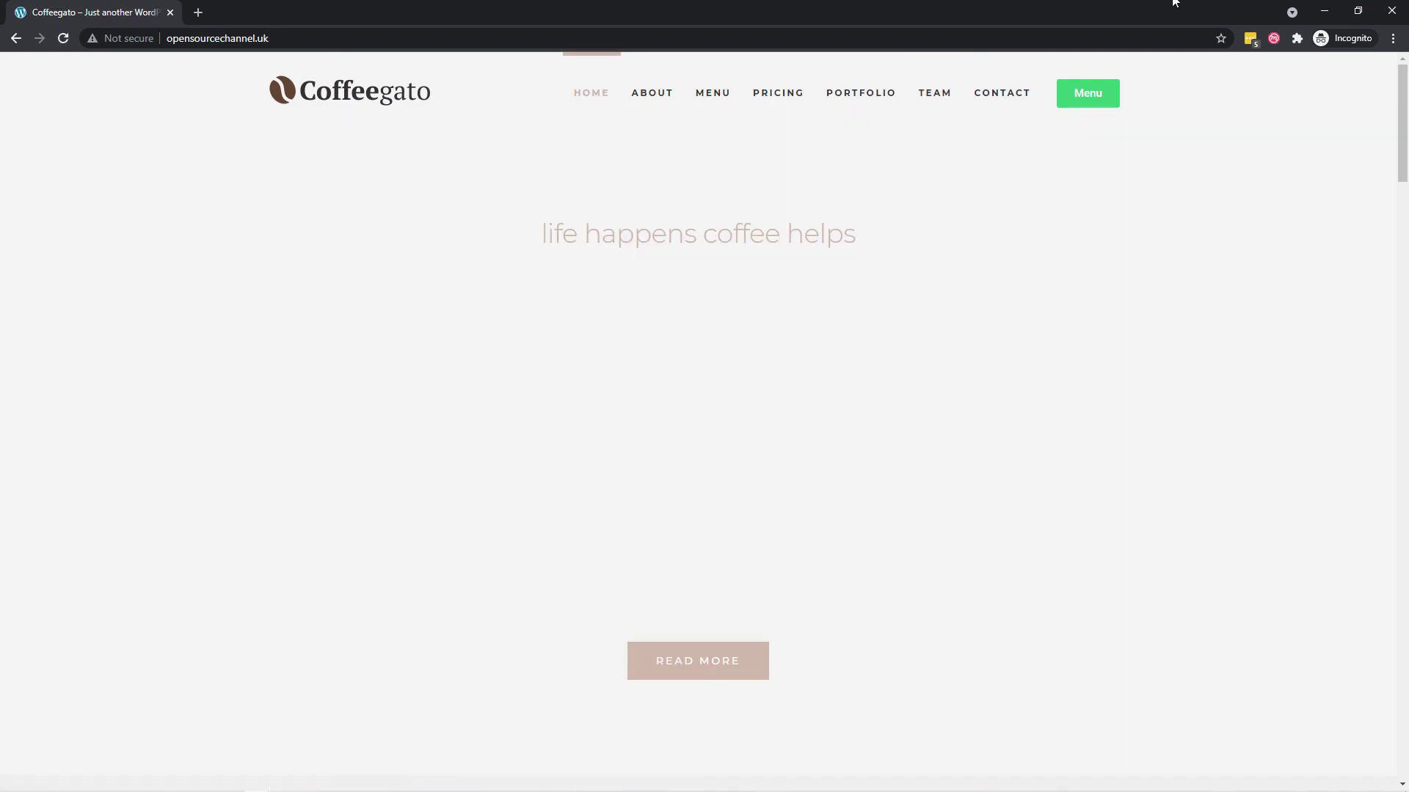
Go to the JetPopup popups list and edit the Slide In popup
left_click(1324, 11)
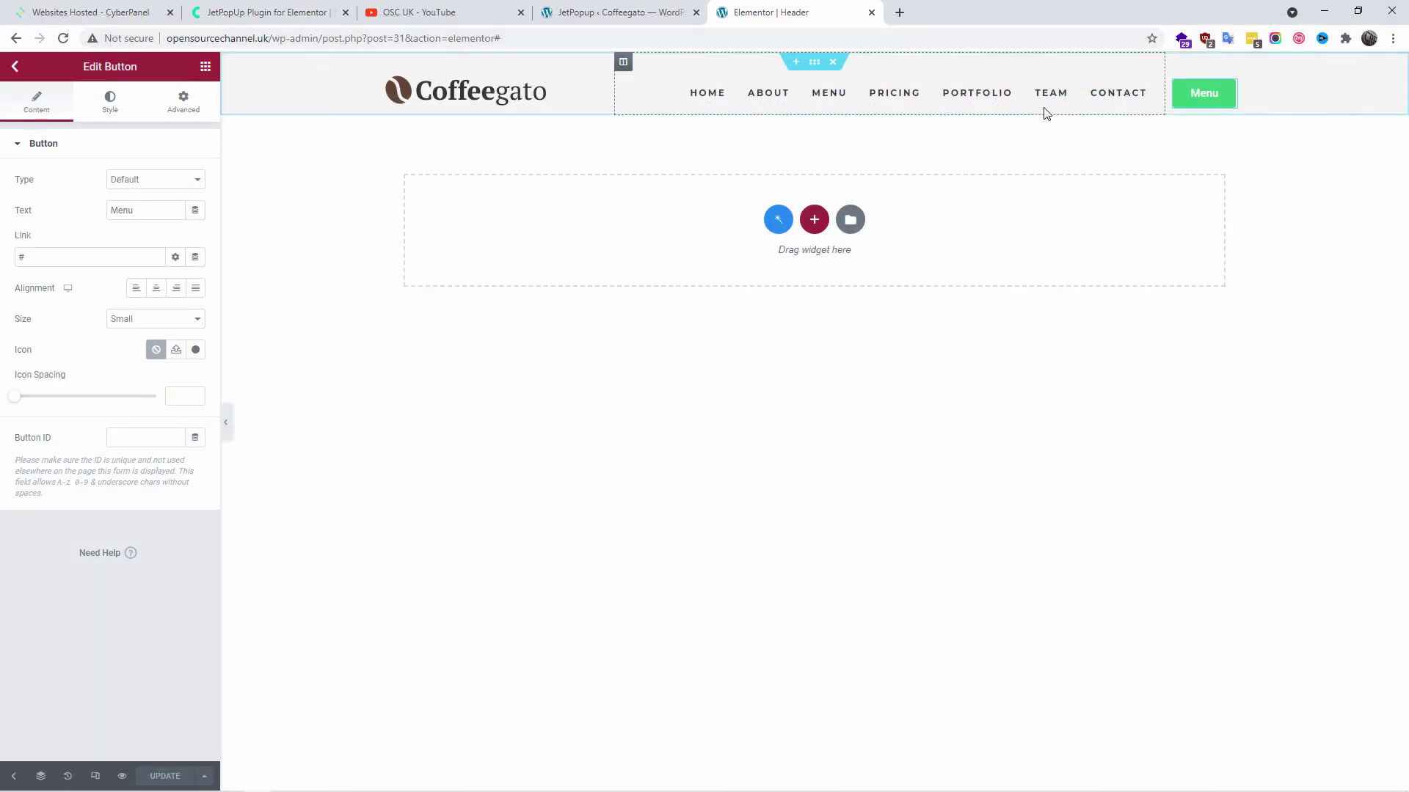
left_click(606, 6)
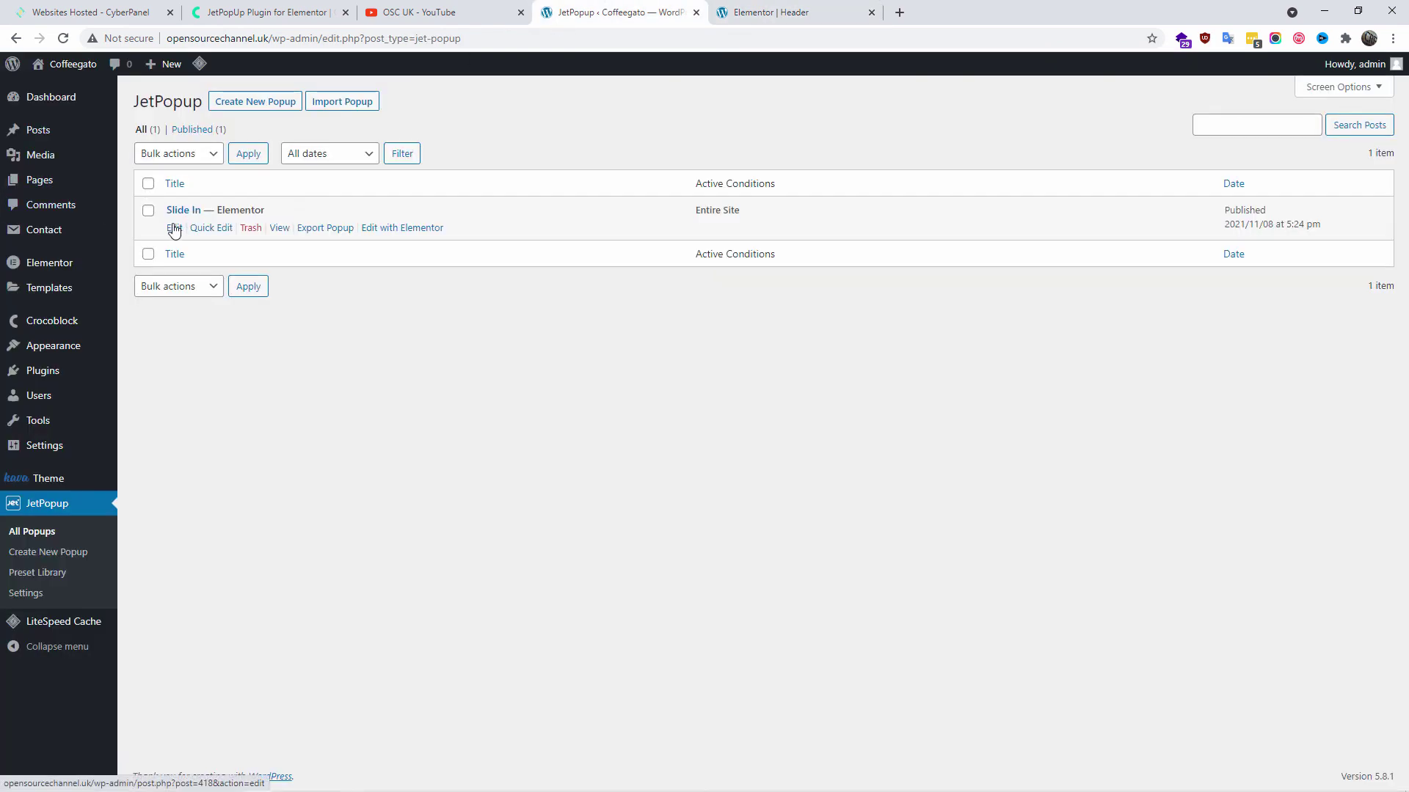
left_click(172, 231)
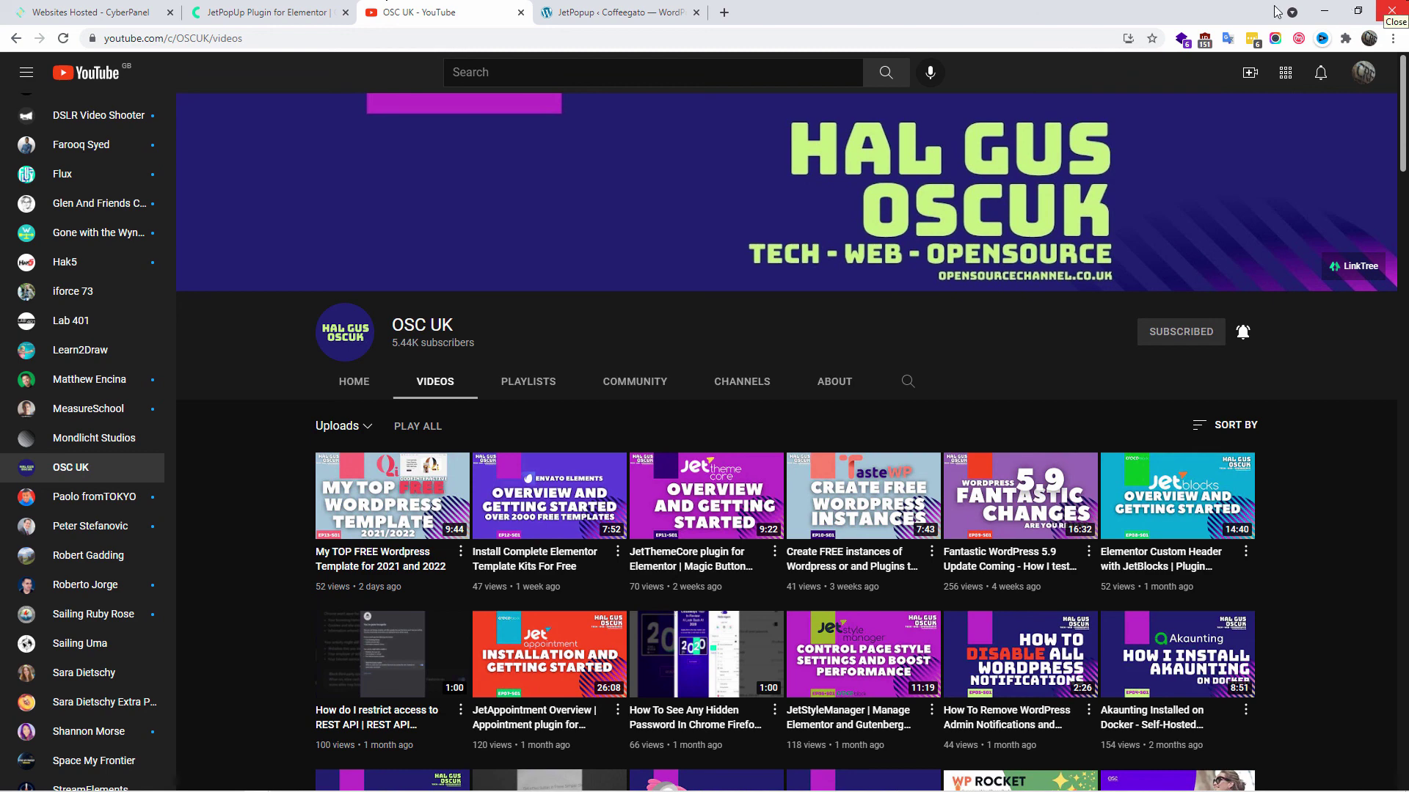
Open the channel's PLAYLISTS tab and view the full Crocoblock playlist of 9 videos
scroll(887, 401, "down", 2)
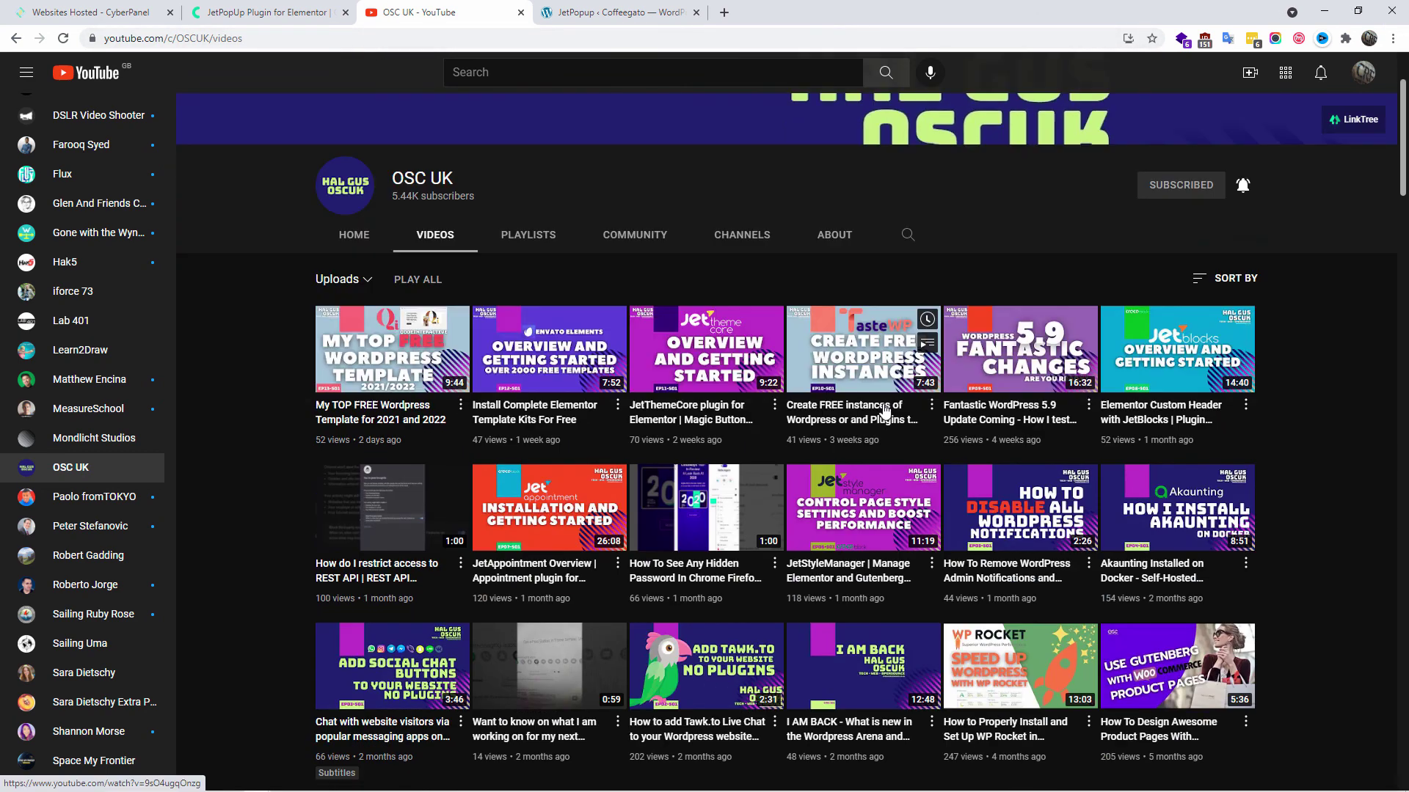
left_click(516, 235)
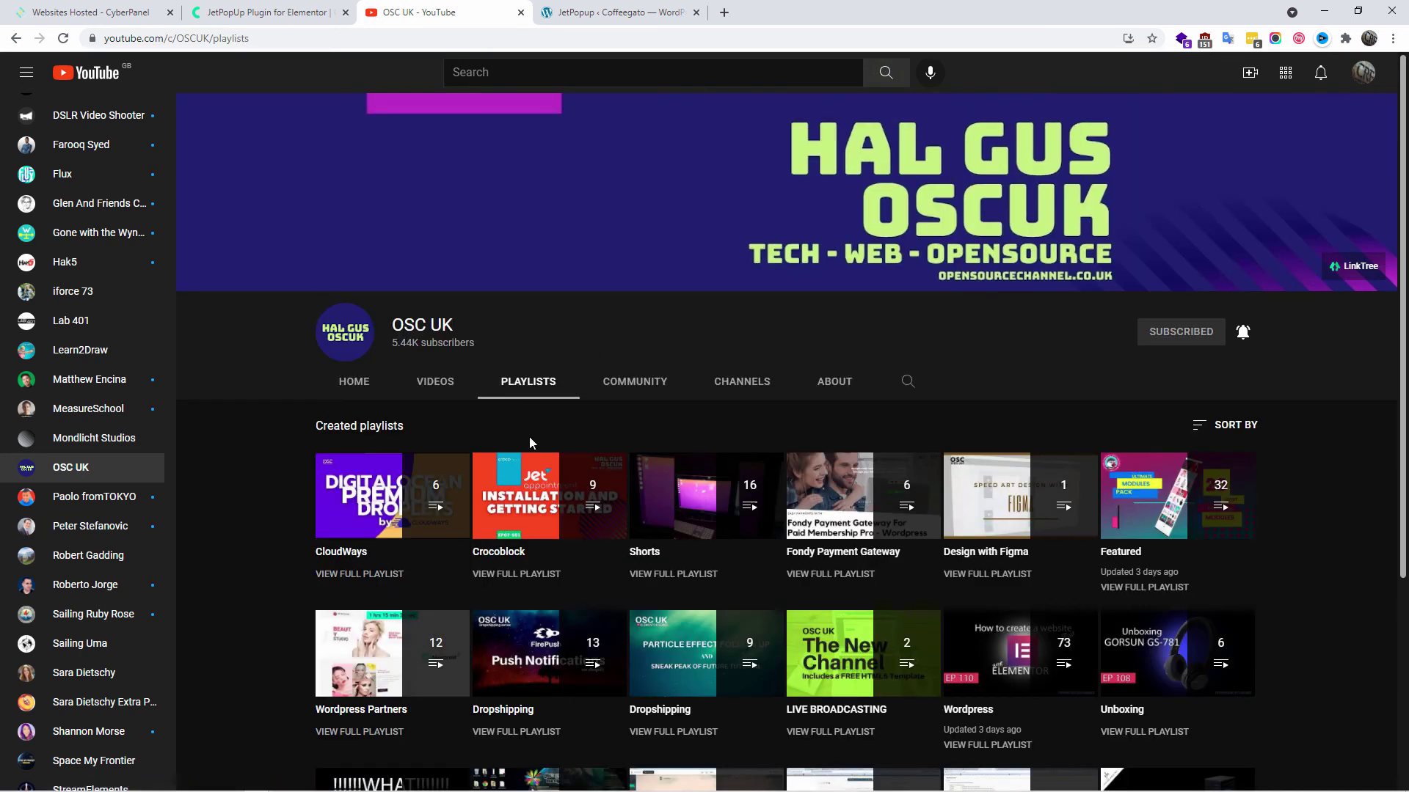
left_click(519, 575)
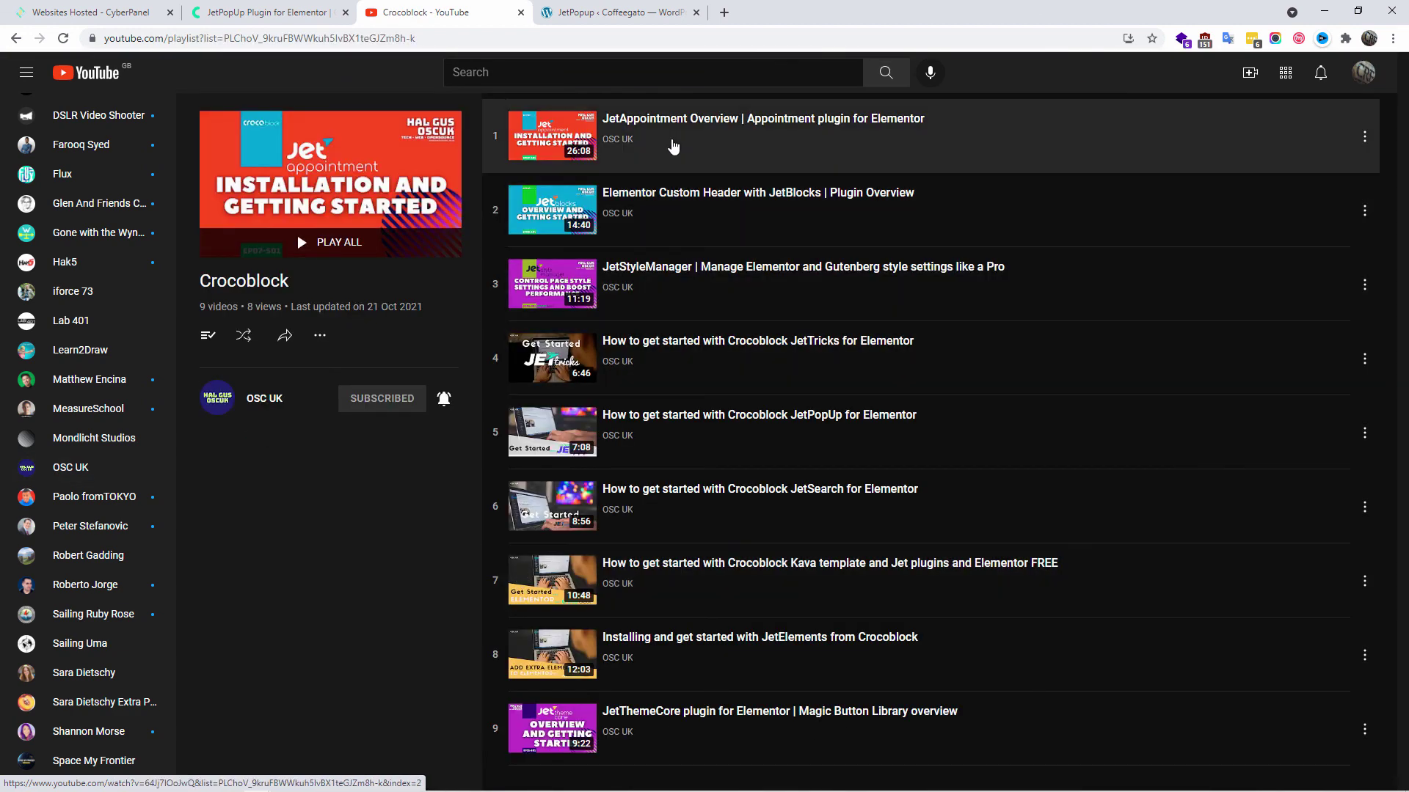